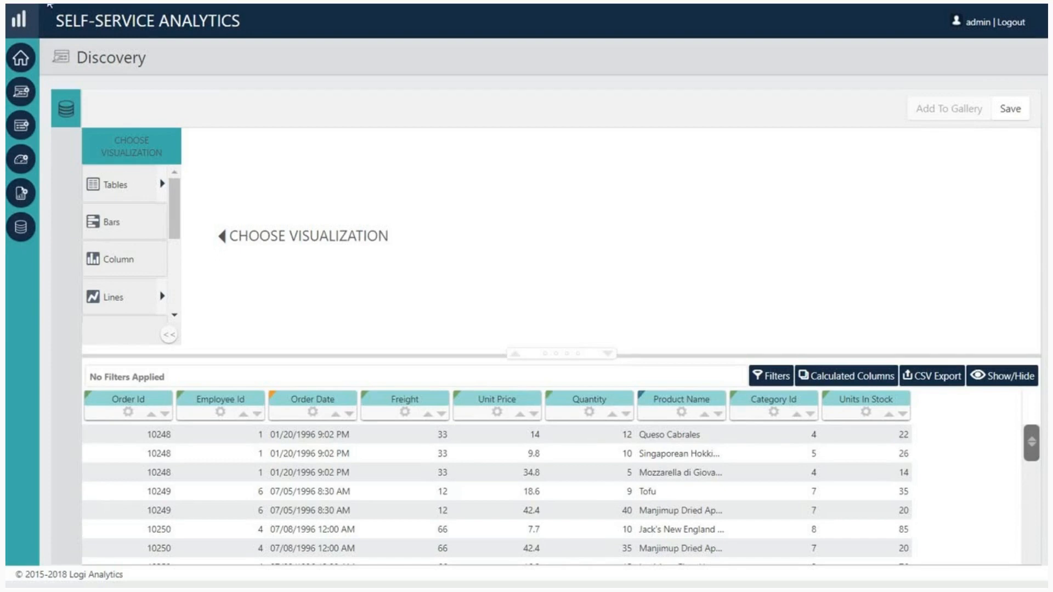
Open the show/hide columns list, filter it by the name vwOrderData_Ord and clear that filter
{"action": "left_click", "coordinate": [1008, 378]}
{"action": "left_click_drag", "start_coordinate": [971, 293], "coordinate": [712, 90]}
{"action": "left_click", "coordinate": [717, 129]}
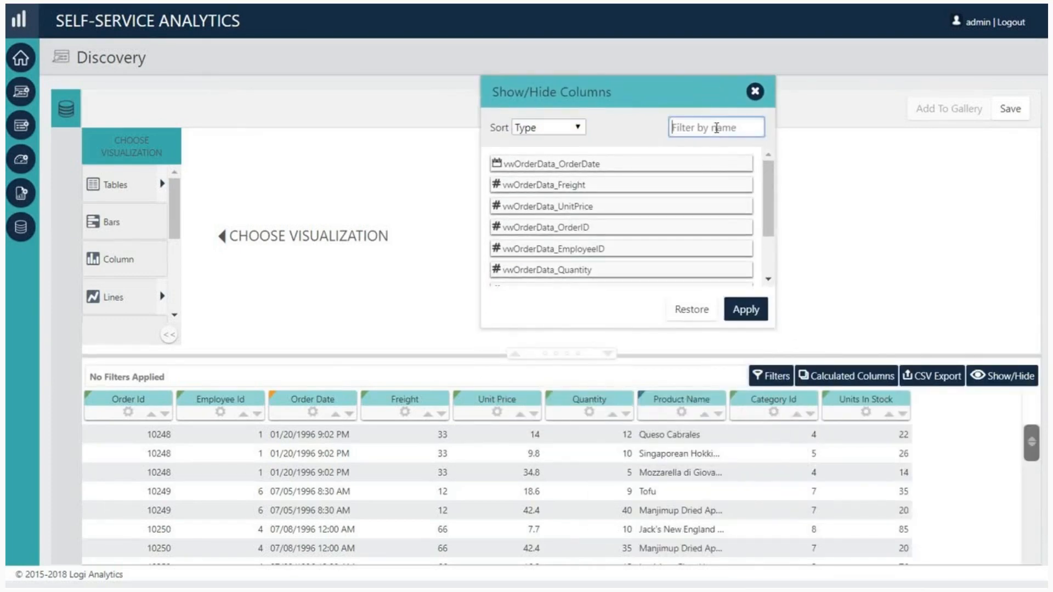
{"action": "type", "text": "vwOrderData_Ord"}
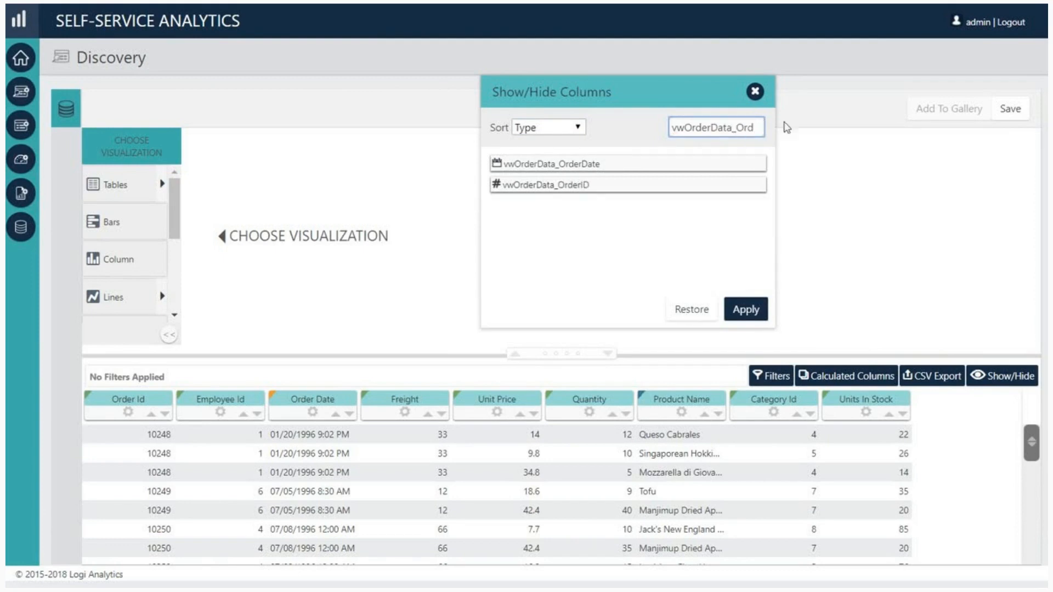
{"action": "left_click_drag", "start_coordinate": [755, 128], "coordinate": [651, 125]}
{"action": "key", "text": "BackSpace"}
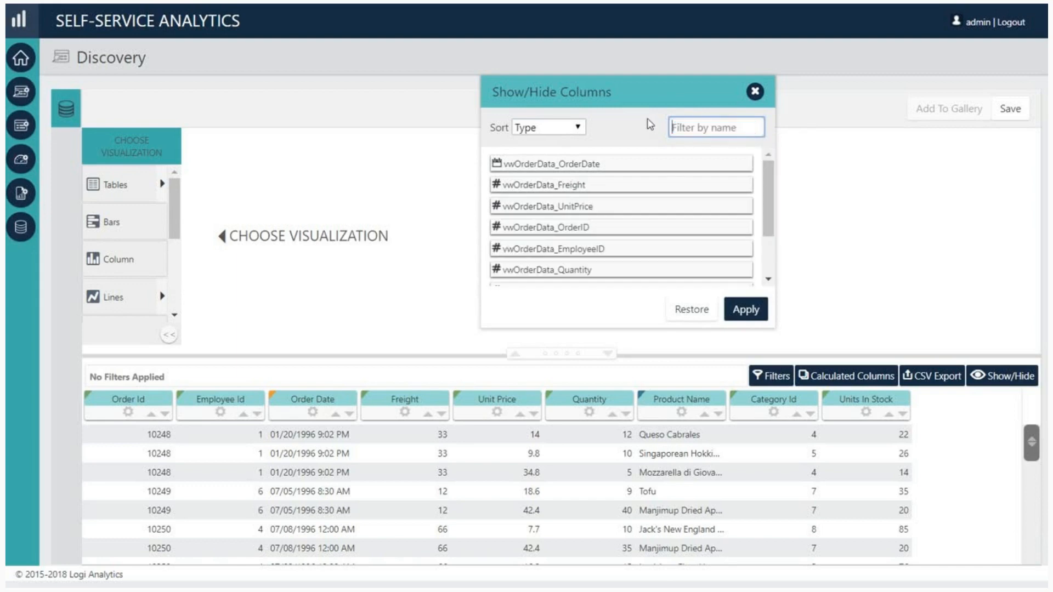
Hide the vwOrderData_OrderDate, vwOrderData_Freight and vwOrderData_UnitPrice columns in the data table
{"action": "left_click", "coordinate": [633, 164]}
{"action": "left_click", "coordinate": [626, 185]}
{"action": "left_click", "coordinate": [630, 207]}
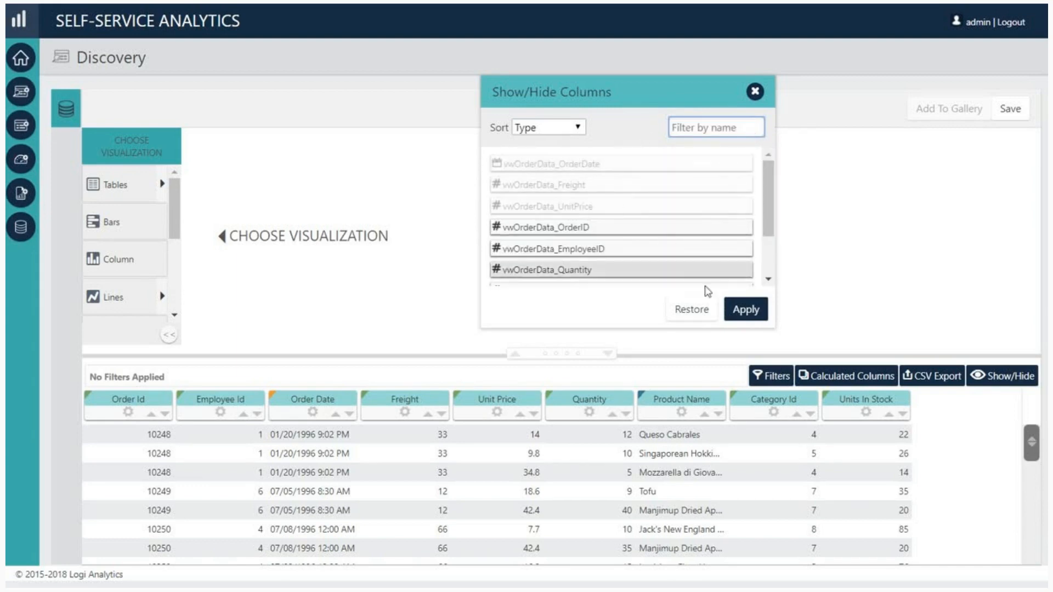
{"action": "left_click", "coordinate": [739, 313]}
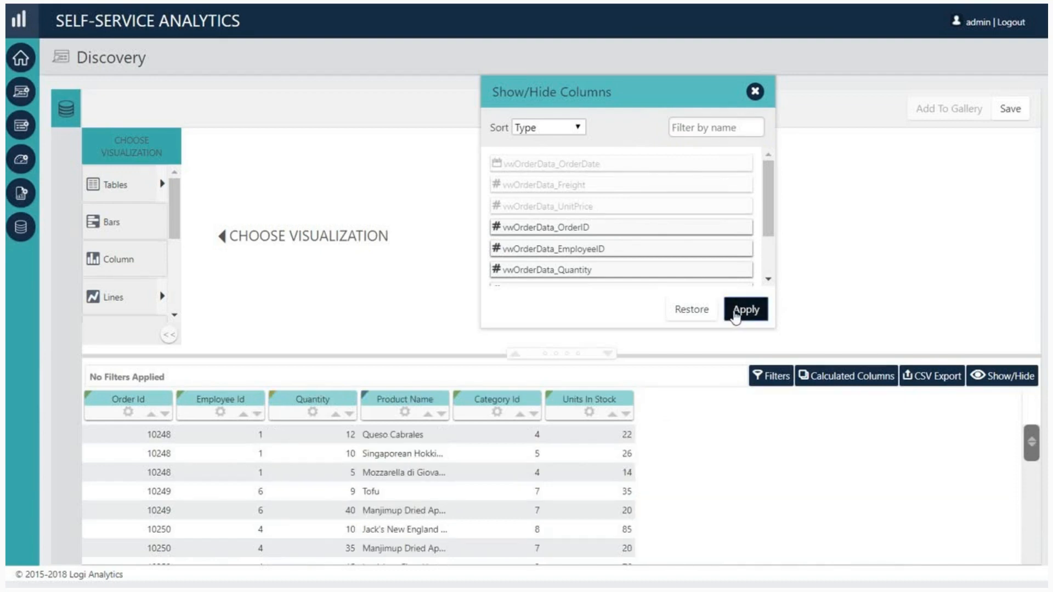
Show the UnitPrice, Freight and OrderDate columns in the data table again
{"action": "left_click", "coordinate": [604, 206]}
{"action": "left_click", "coordinate": [604, 185]}
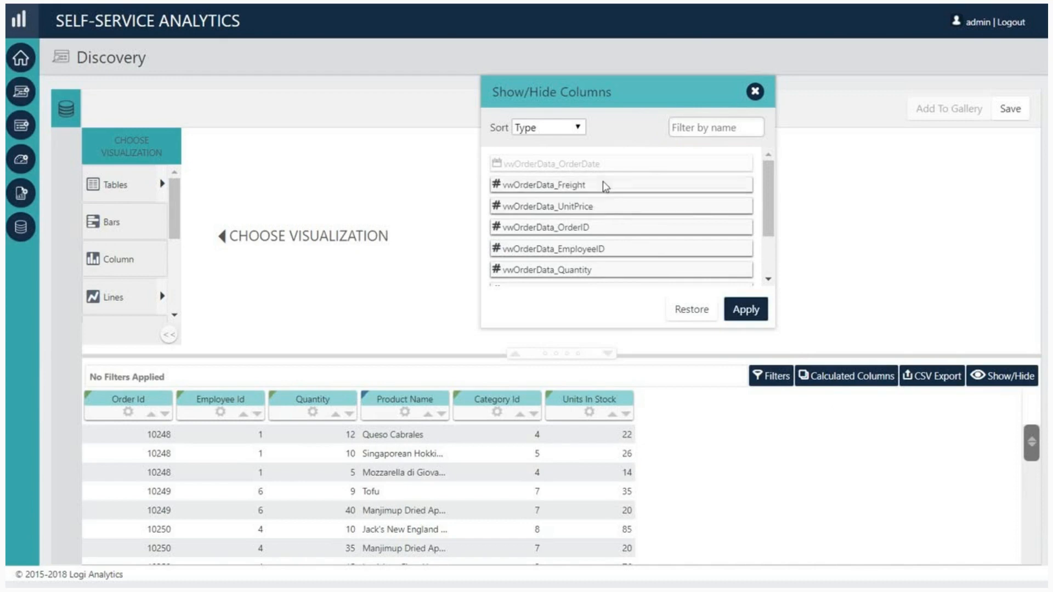
{"action": "left_click", "coordinate": [603, 164]}
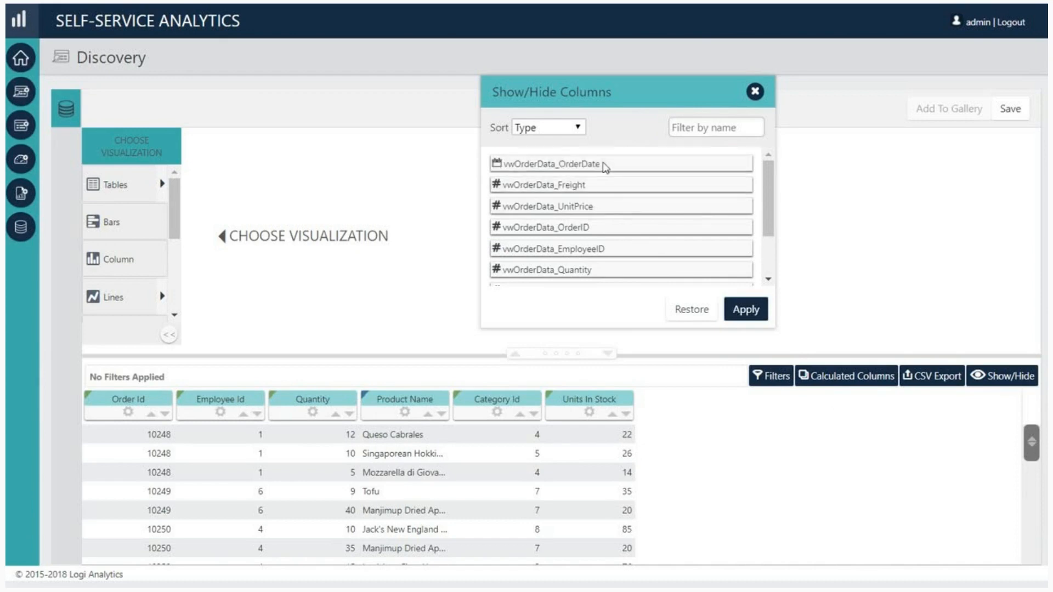
{"action": "left_click", "coordinate": [745, 311]}
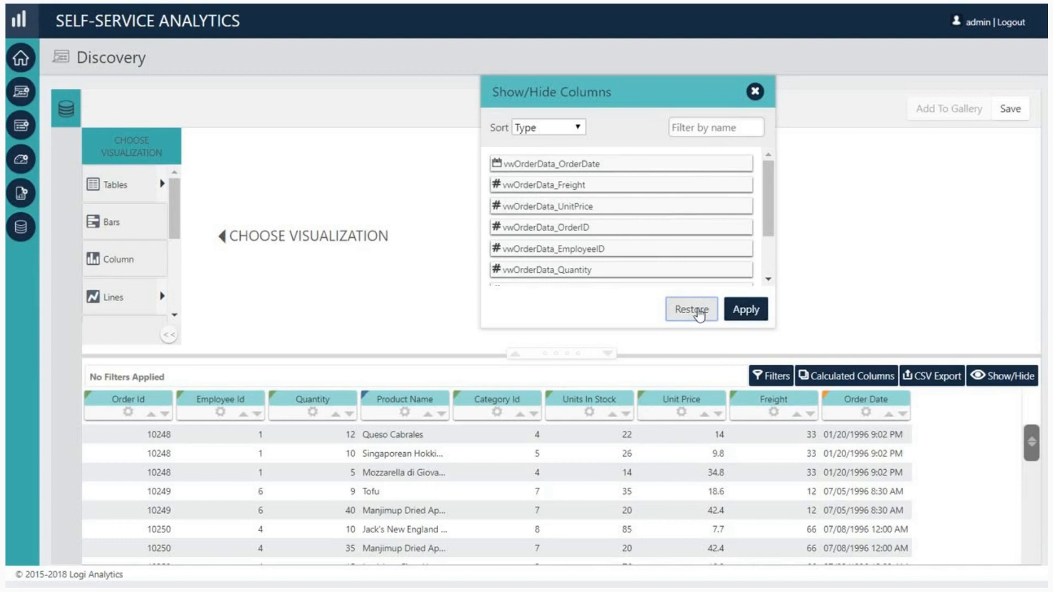
{"action": "left_click", "coordinate": [672, 309]}
Move the Unit Price column directly before Quantity and the Product Name column directly after Category Id, closing the column list
{"action": "mouse_move", "coordinate": [695, 398]}
{"action": "left_mouse_down"}
{"action": "mouse_move", "coordinate": [540, 393]}
{"action": "mouse_move", "coordinate": [291, 407]}
{"action": "mouse_move", "coordinate": [267, 437]}
{"action": "left_mouse_up"}
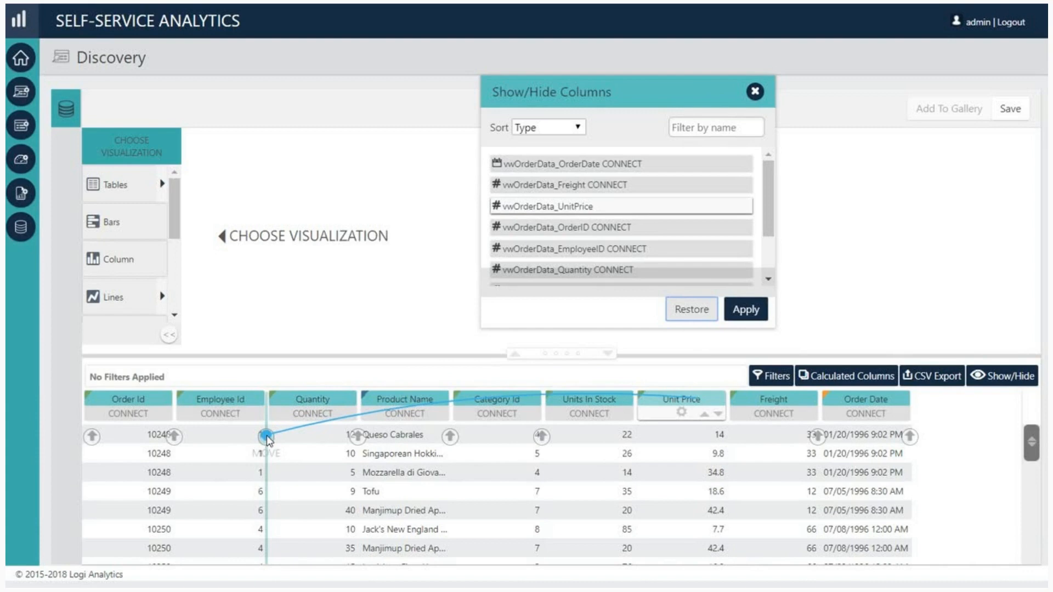
{"action": "mouse_move", "coordinate": [267, 438]}
{"action": "left_mouse_down"}
{"action": "mouse_move", "coordinate": [267, 466]}
{"action": "mouse_move", "coordinate": [266, 436]}
{"action": "left_mouse_up"}
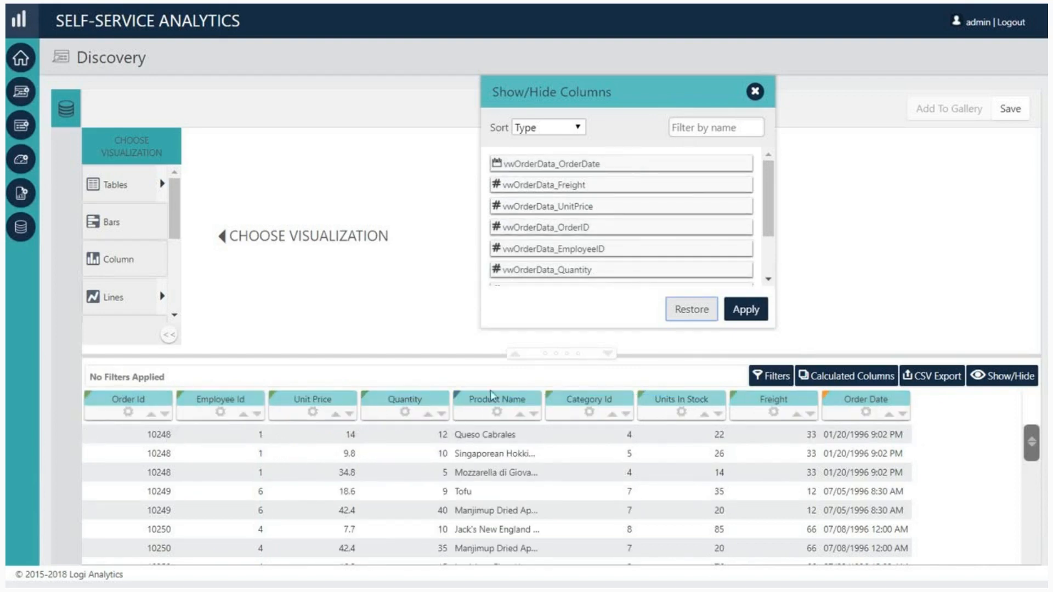
{"action": "left_click", "coordinate": [756, 94]}
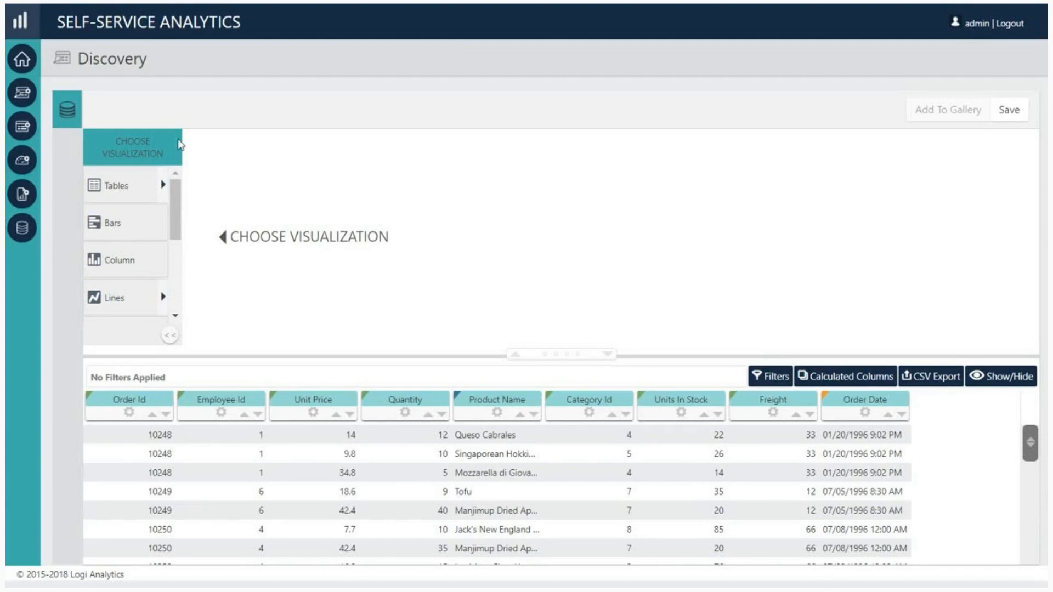
{"action": "mouse_move", "coordinate": [505, 399]}
{"action": "left_mouse_down"}
{"action": "mouse_move", "coordinate": [517, 418]}
{"action": "mouse_move", "coordinate": [602, 452]}
{"action": "mouse_move", "coordinate": [631, 450]}
{"action": "mouse_move", "coordinate": [631, 438]}
{"action": "mouse_move", "coordinate": [823, 442]}
{"action": "mouse_move", "coordinate": [146, 437]}
{"action": "mouse_move", "coordinate": [641, 438]}
{"action": "mouse_move", "coordinate": [630, 439]}
{"action": "left_mouse_up"}
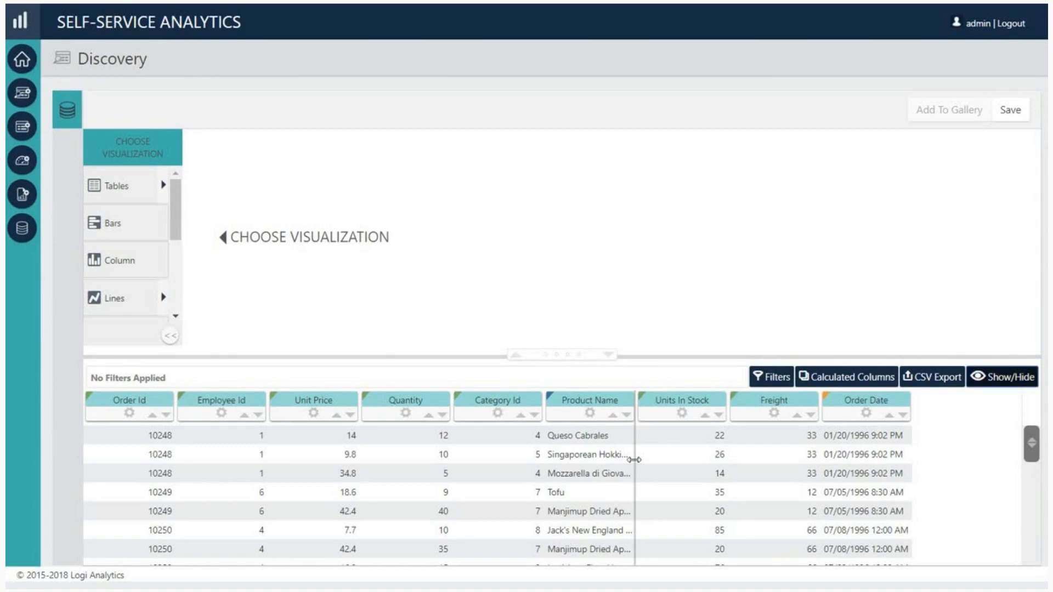
Widen the Product Name column until full names fit, and narrow it back to its former width
{"action": "left_click_drag", "start_coordinate": [634, 460], "coordinate": [636, 460]}
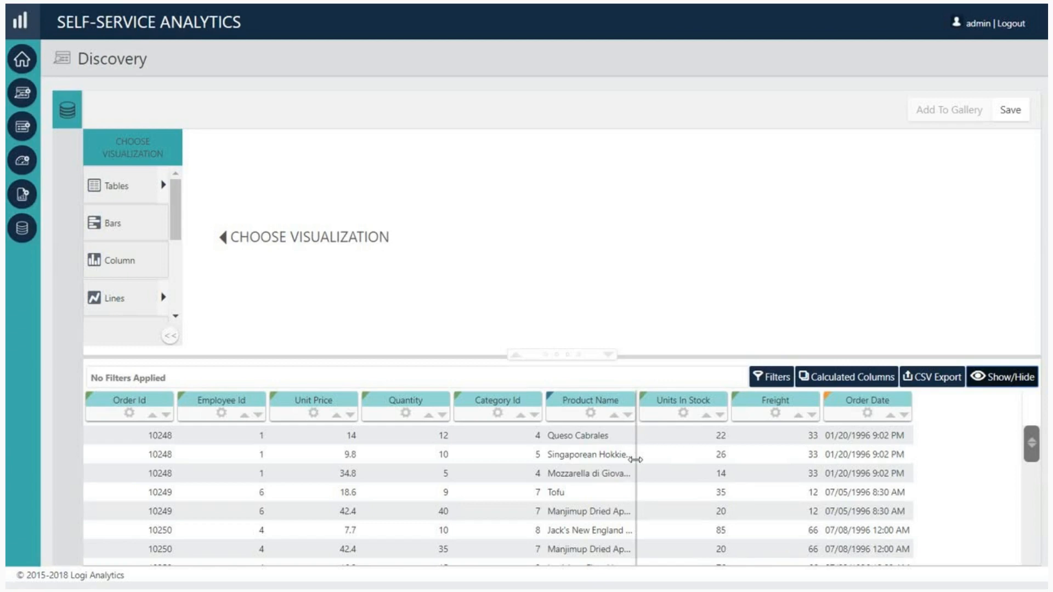
{"action": "left_click_drag", "start_coordinate": [636, 460], "coordinate": [706, 461]}
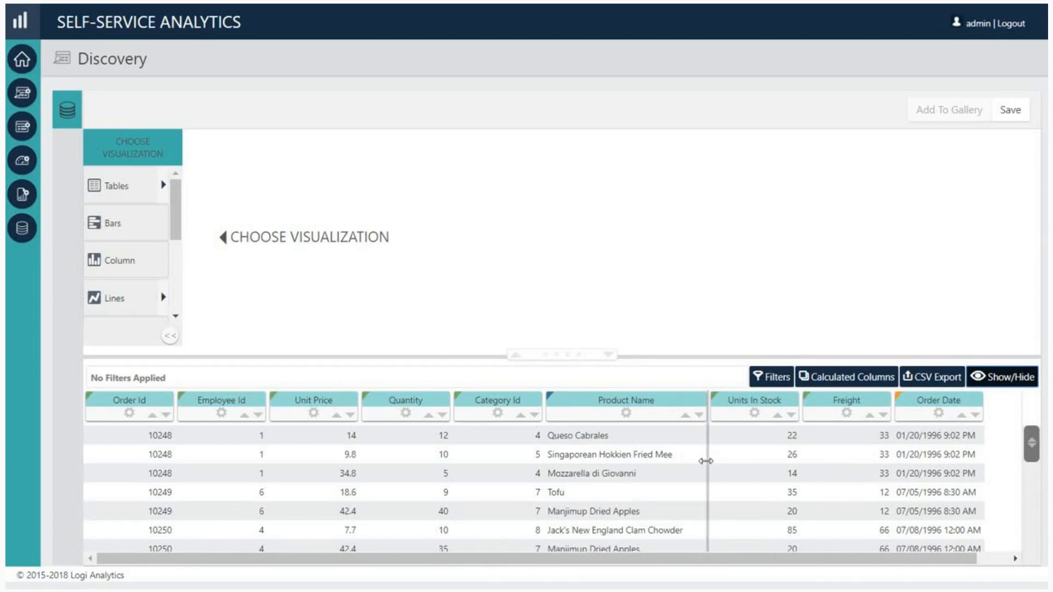
{"action": "left_click_drag", "start_coordinate": [707, 461], "coordinate": [635, 464]}
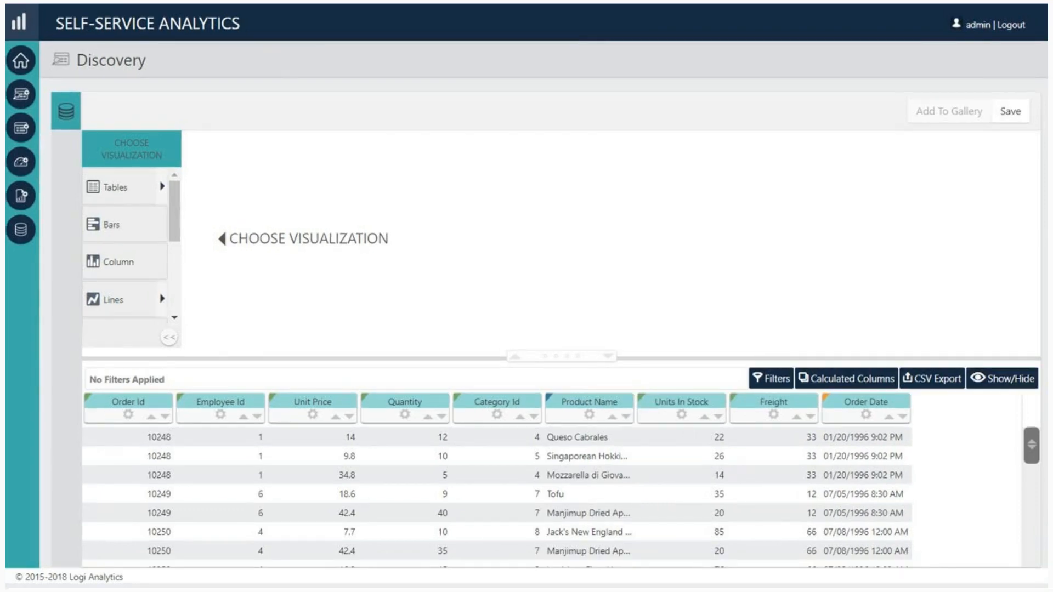
Sort the table by Quantity ascending, switch to descending order and remove the sorting again
{"action": "left_click", "coordinate": [428, 419]}
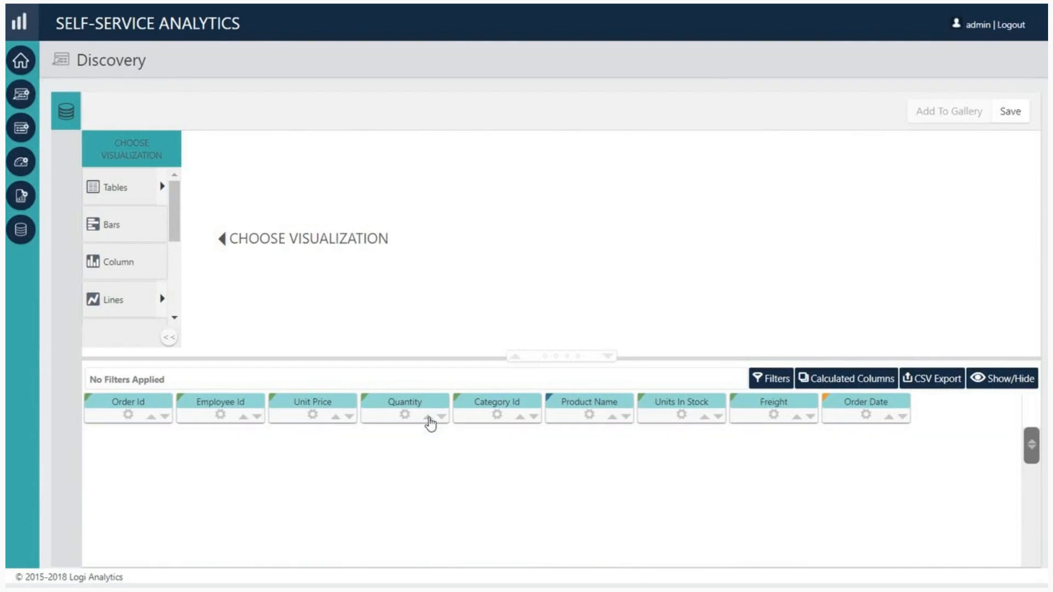
{"action": "left_click", "coordinate": [441, 418]}
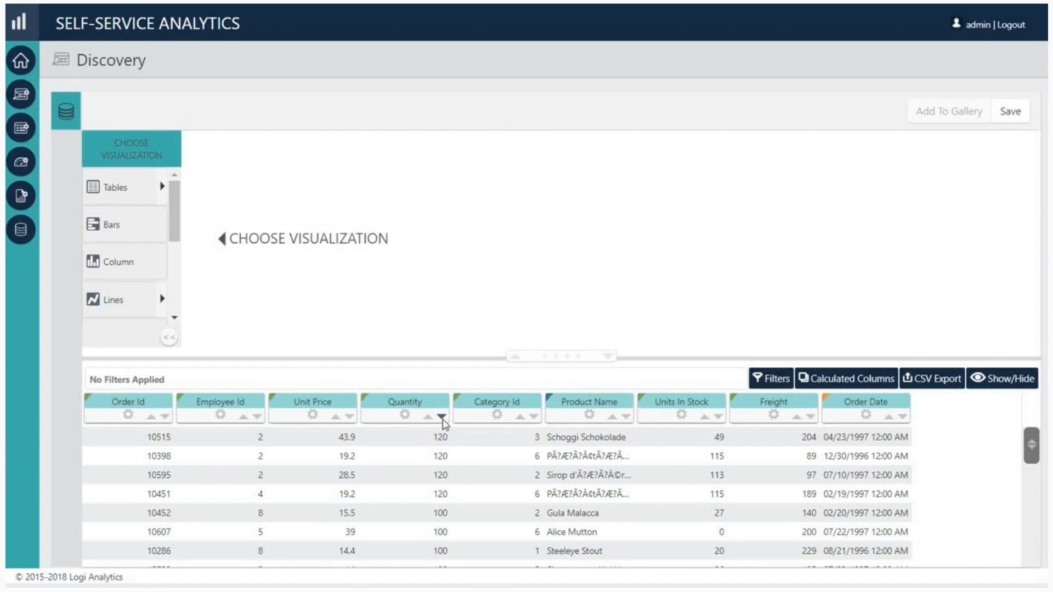
{"action": "left_click", "coordinate": [442, 419]}
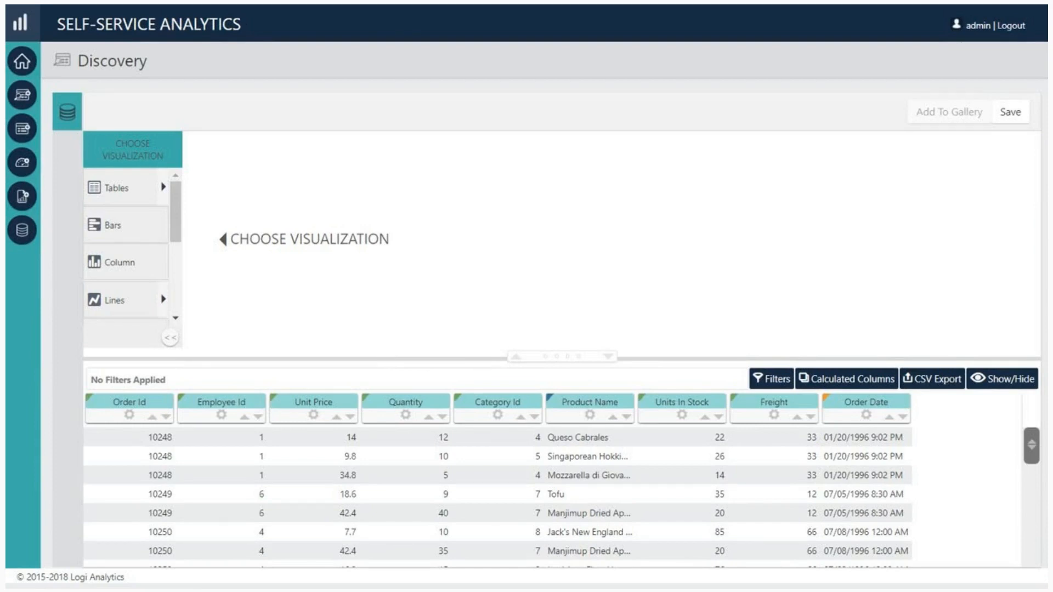
Turn on grouping for the Order Id column and close its settings
{"action": "left_click", "coordinate": [128, 415]}
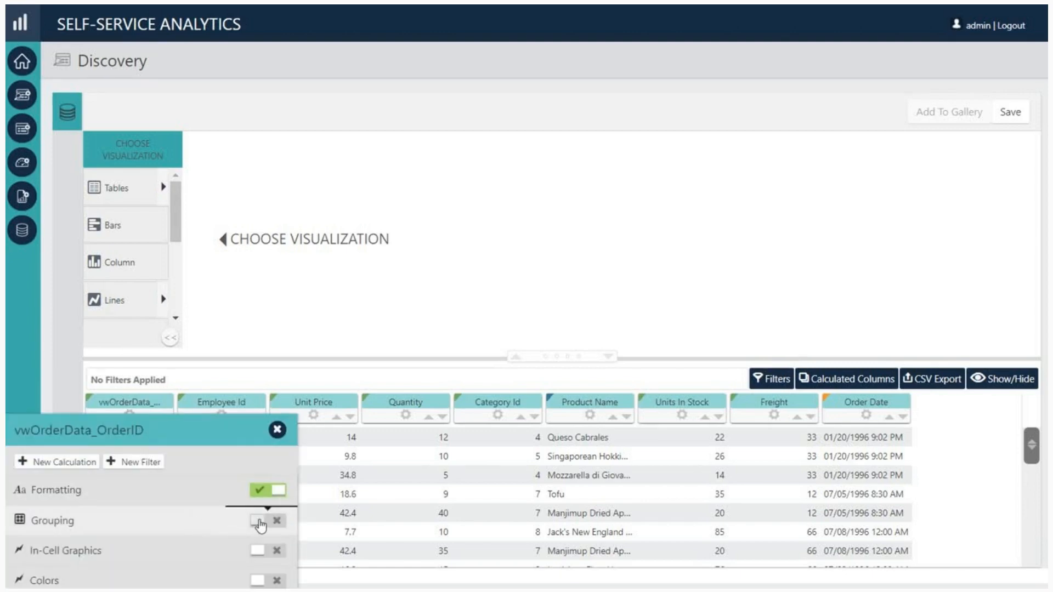
{"action": "left_click", "coordinate": [261, 522]}
{"action": "left_click", "coordinate": [277, 430]}
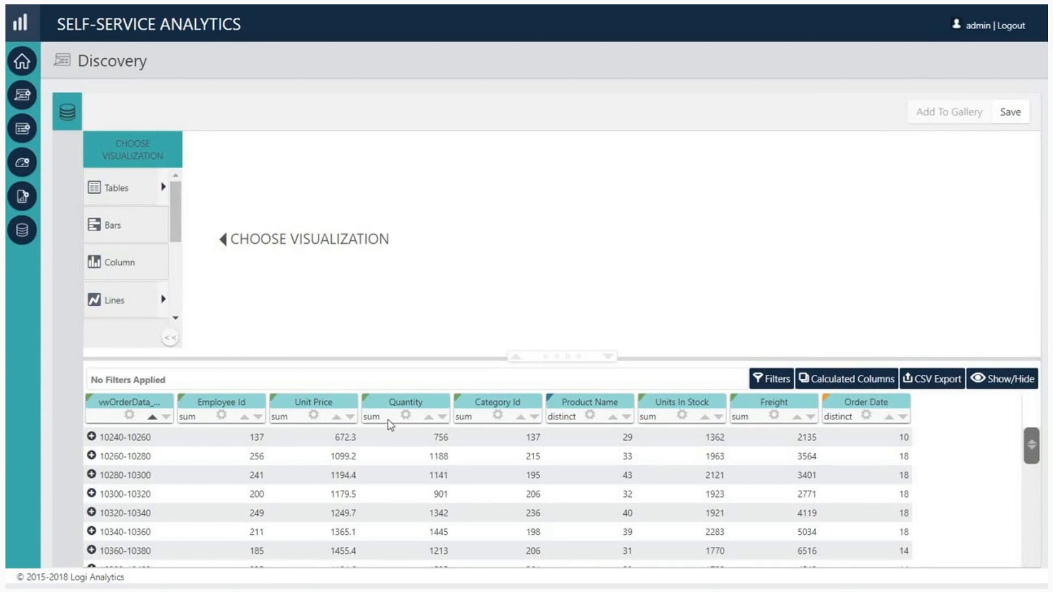
Change the Freight column's group aggregation to avg and set it back to sum
{"action": "left_click", "coordinate": [746, 423]}
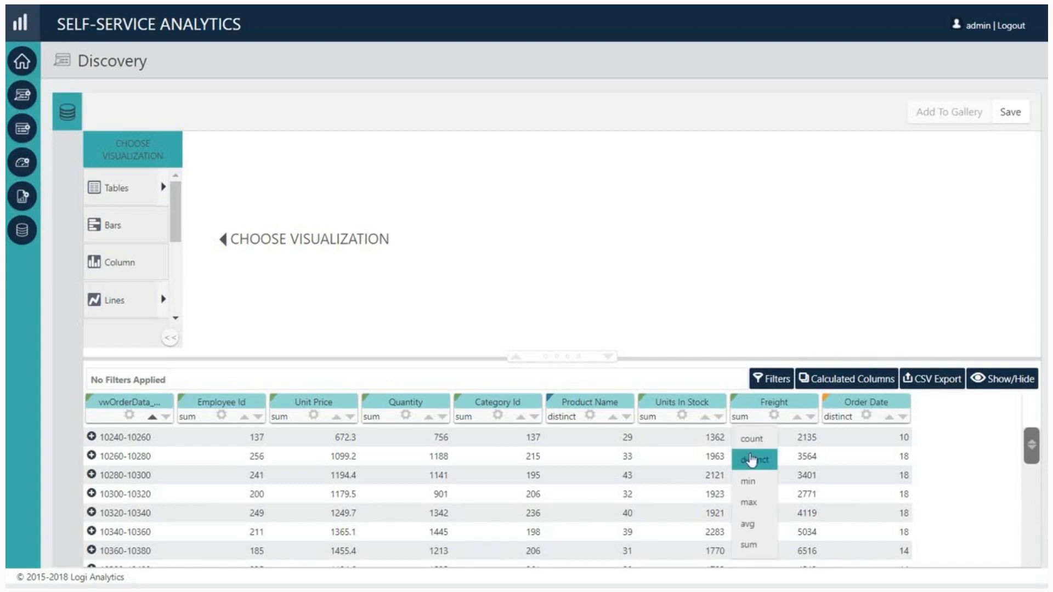
{"action": "left_click", "coordinate": [755, 528]}
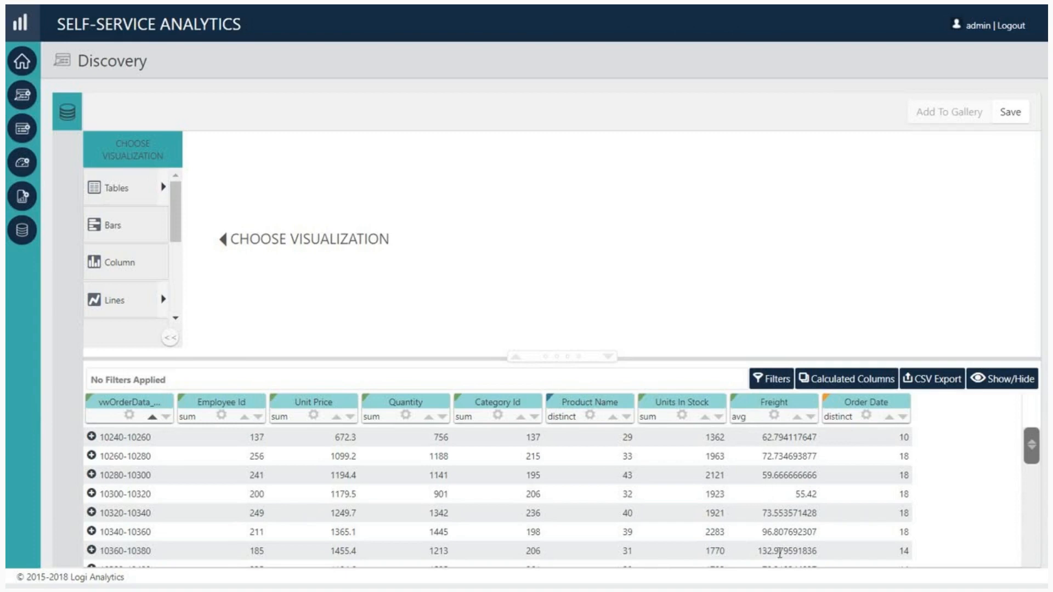
{"action": "left_click", "coordinate": [741, 419]}
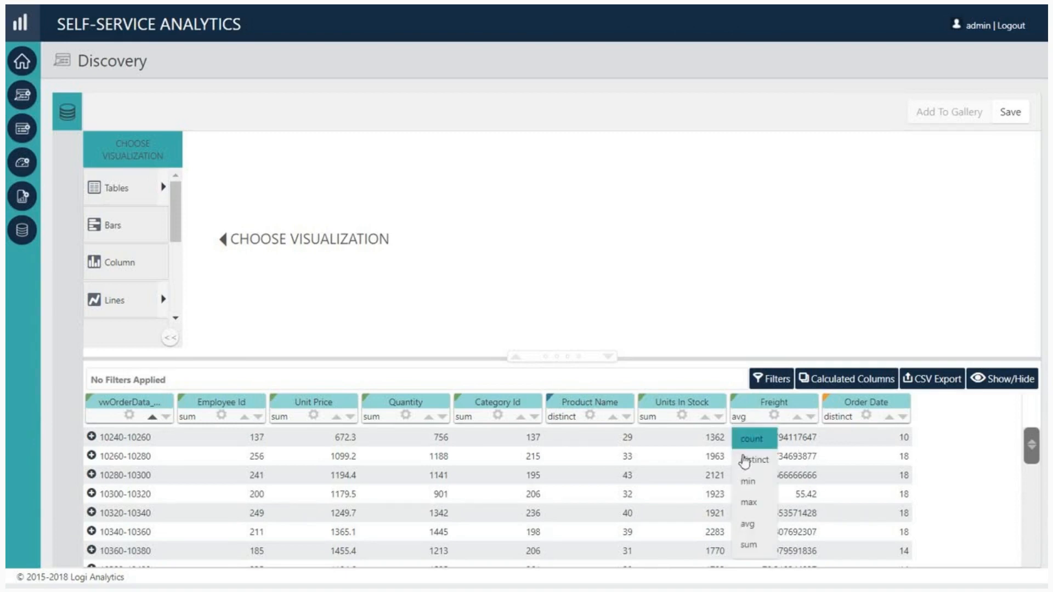
{"action": "left_click", "coordinate": [748, 545]}
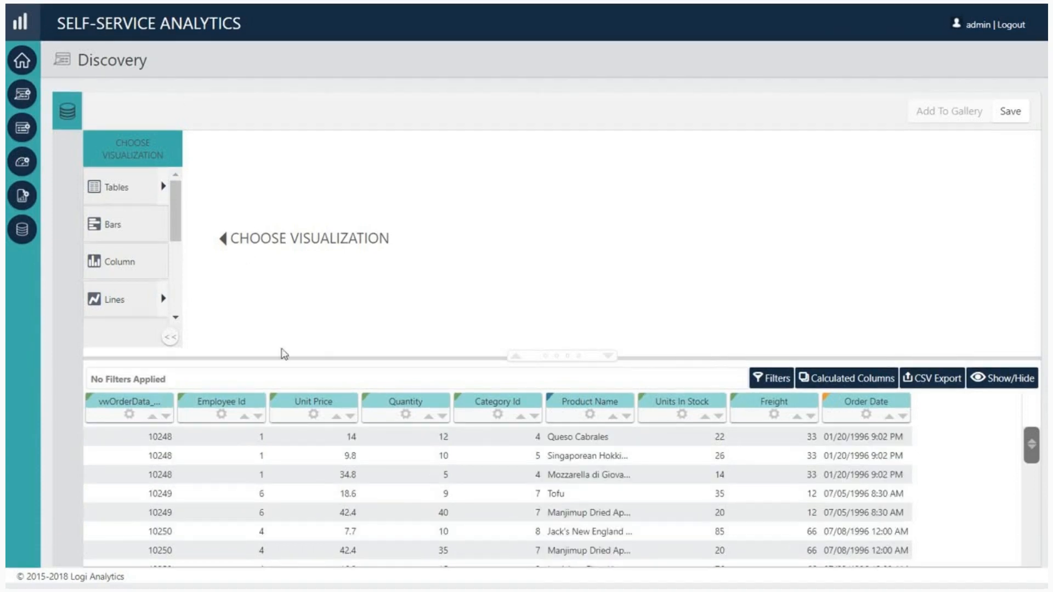
Try grouping and in-cell graphics on the Quantity column, turn both off and close the column settings
{"action": "left_click", "coordinate": [406, 416]}
{"action": "left_click_drag", "start_coordinate": [406, 426], "coordinate": [463, 147]}
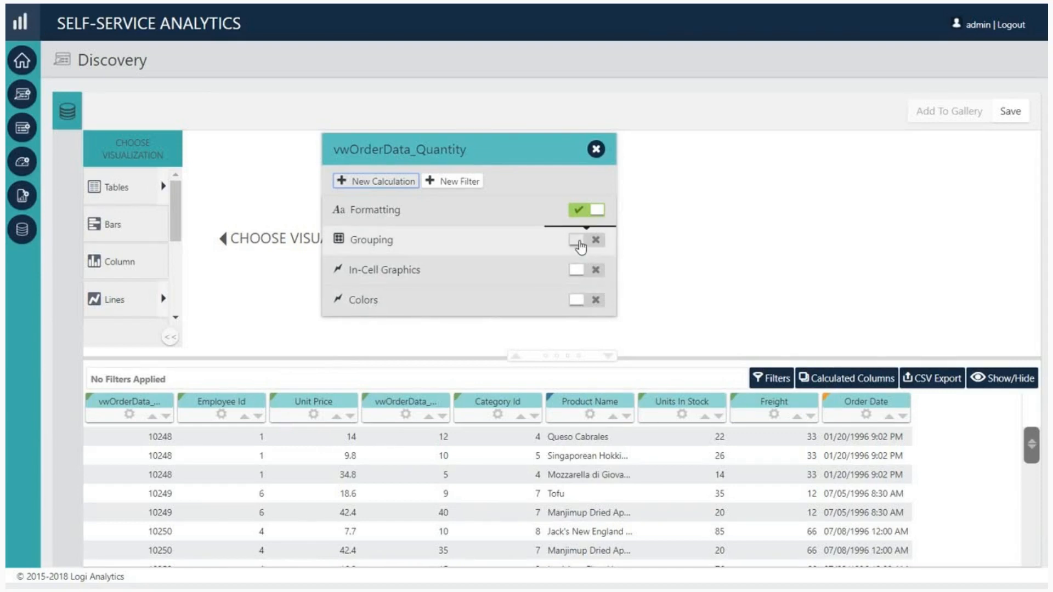
{"action": "left_click", "coordinate": [580, 243]}
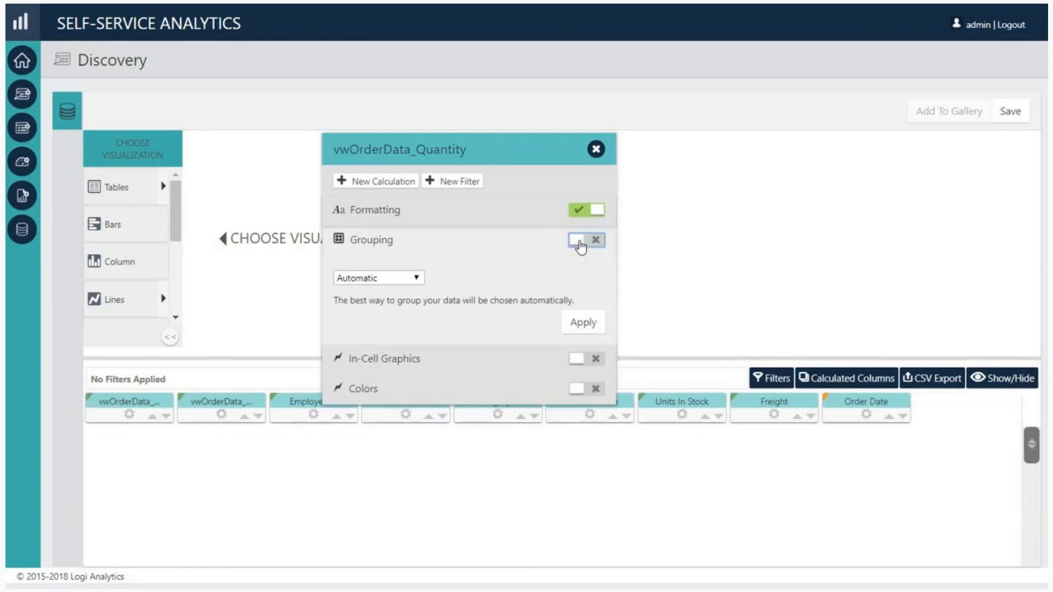
{"action": "left_click", "coordinate": [577, 360]}
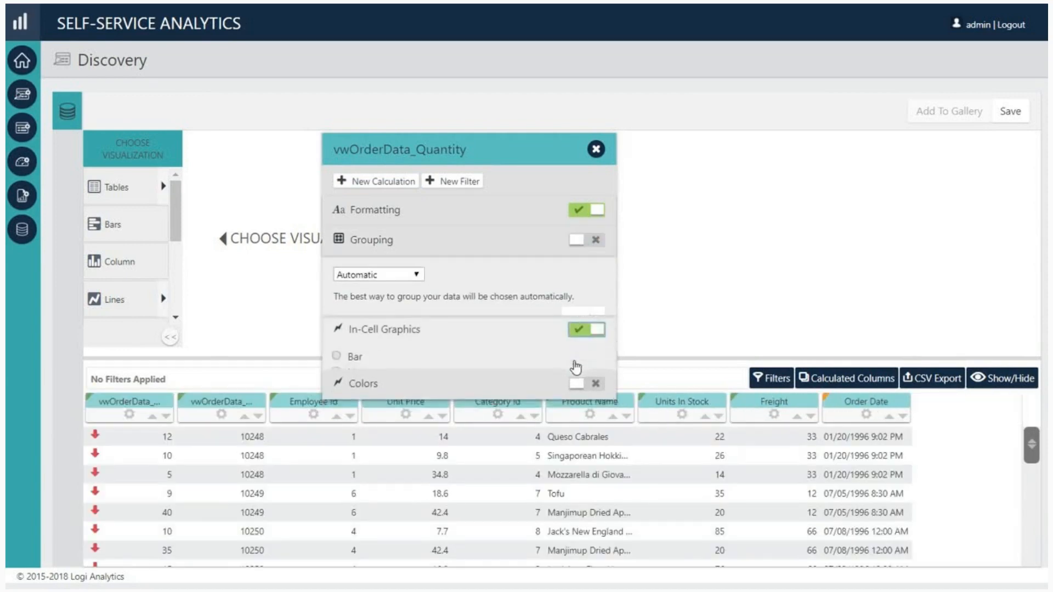
{"action": "left_click", "coordinate": [578, 269]}
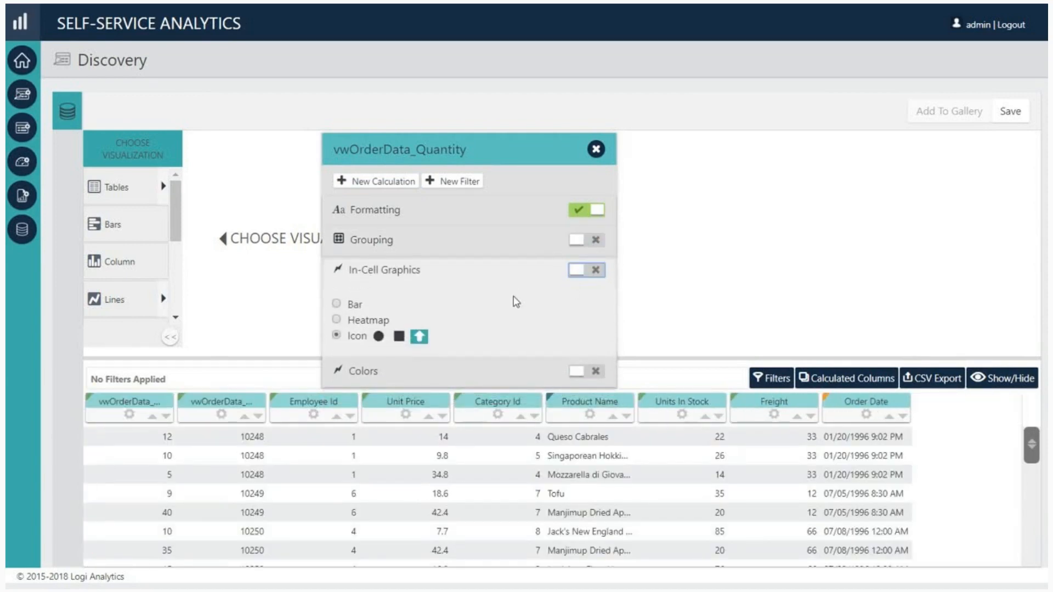
{"action": "left_click", "coordinate": [596, 149]}
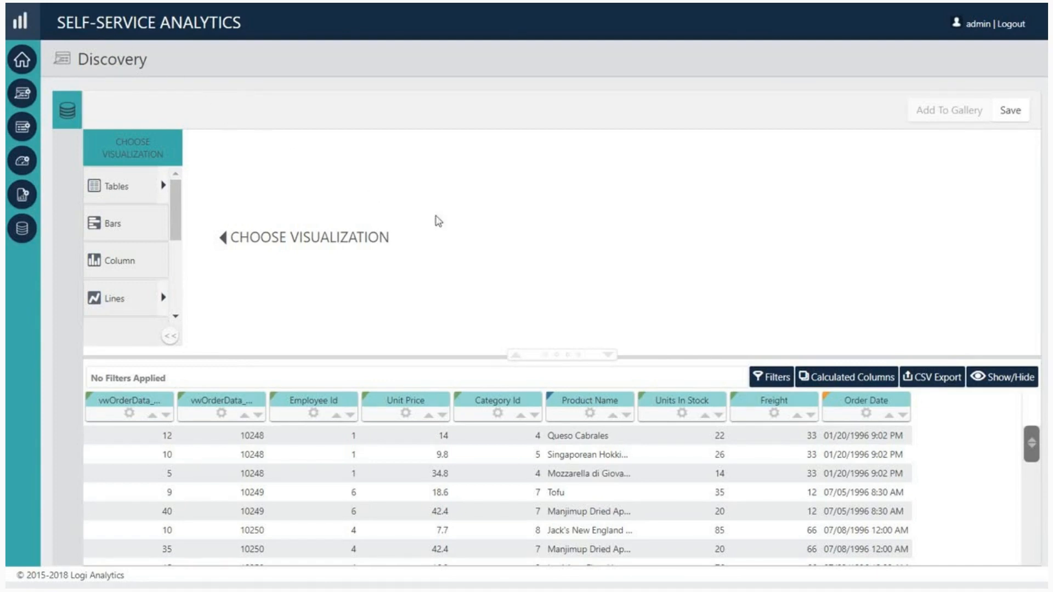
Create a new calculation from the Quantity column and name it Quantity Calculation
{"action": "left_click", "coordinate": [852, 387]}
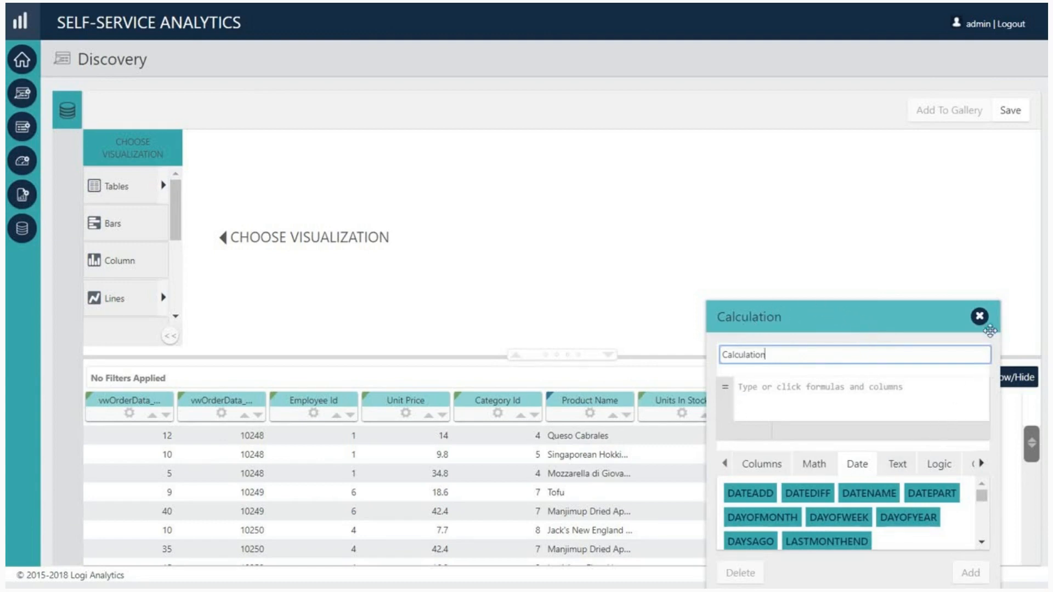
{"action": "left_click", "coordinate": [980, 317]}
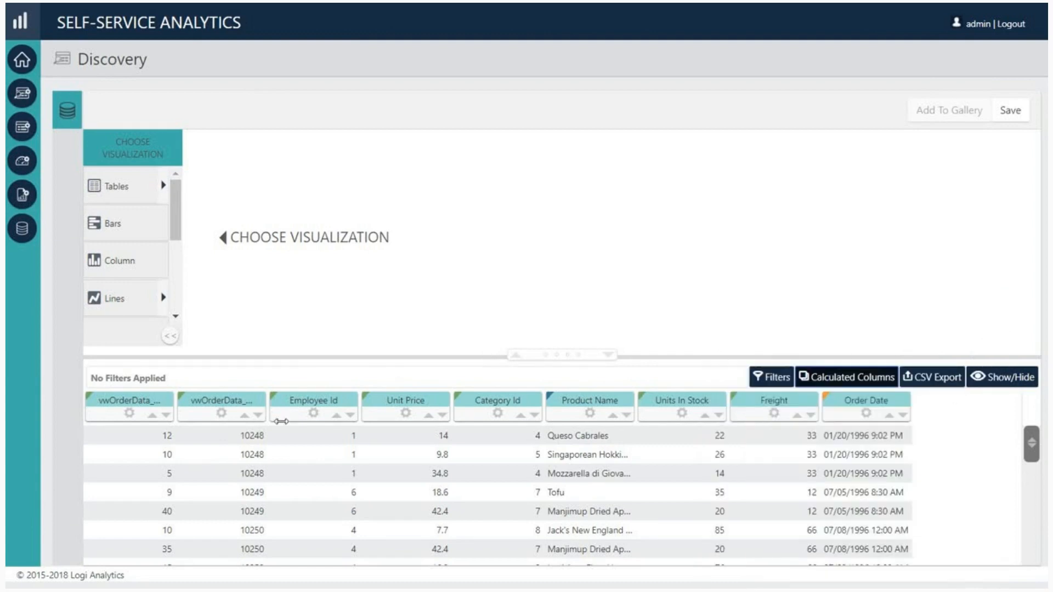
{"action": "left_click", "coordinate": [129, 413]}
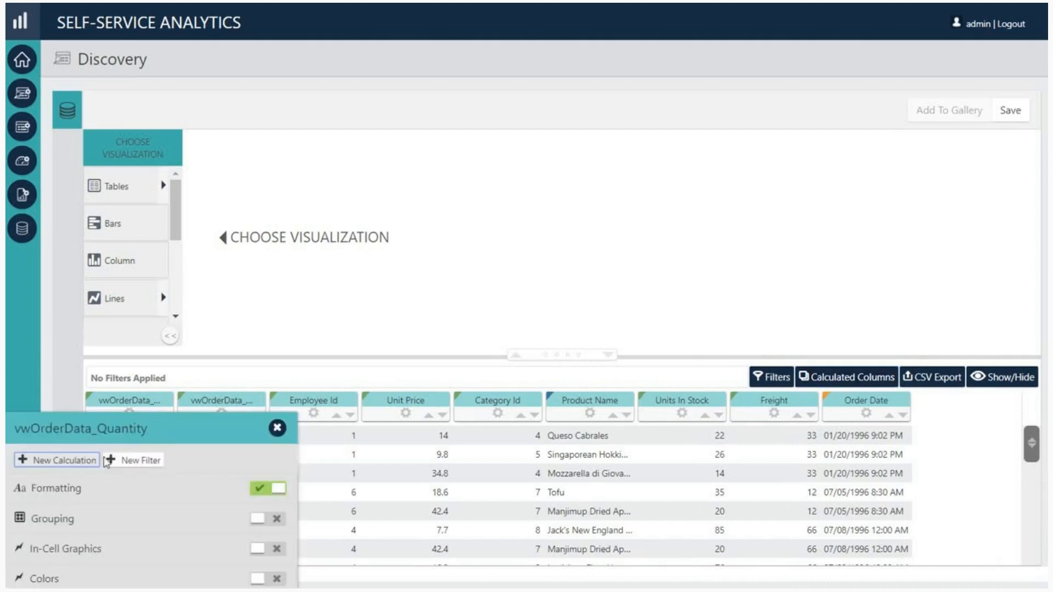
{"action": "left_click", "coordinate": [68, 461]}
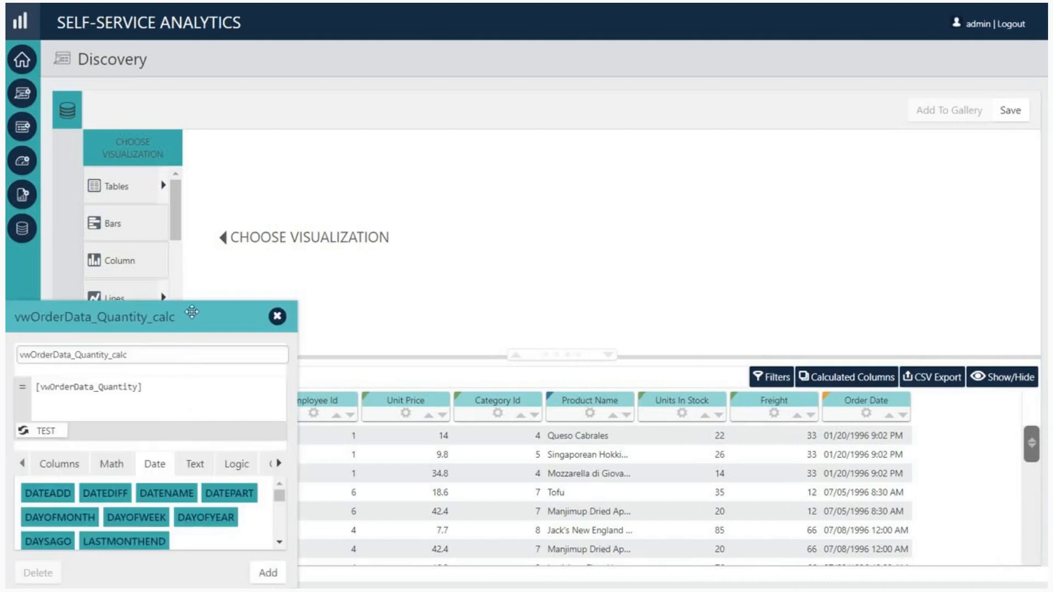
{"action": "left_click_drag", "start_coordinate": [196, 311], "coordinate": [560, 51]}
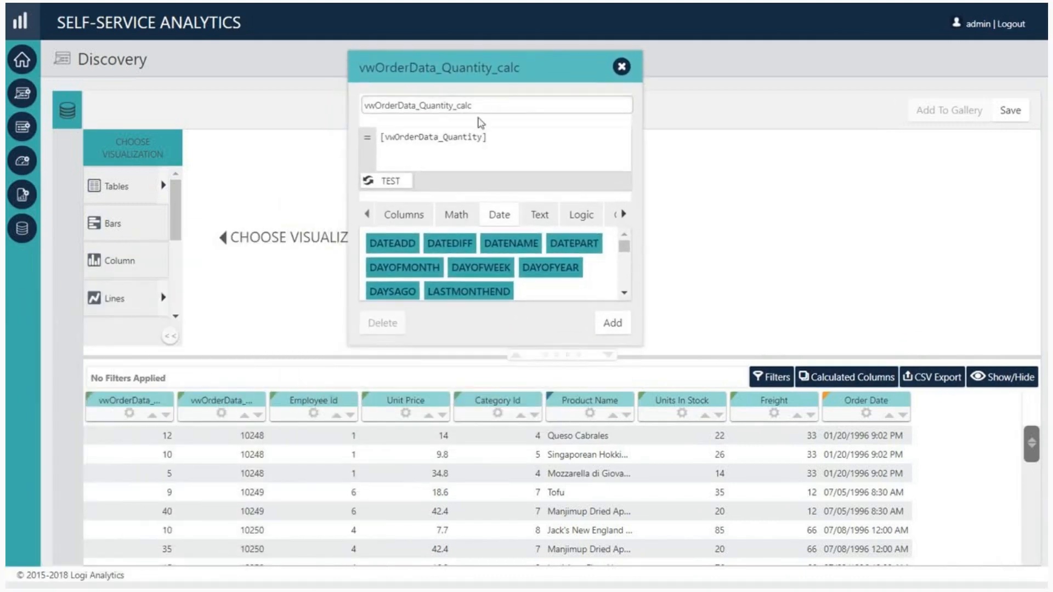
{"action": "left_click_drag", "start_coordinate": [487, 112], "coordinate": [353, 111]}
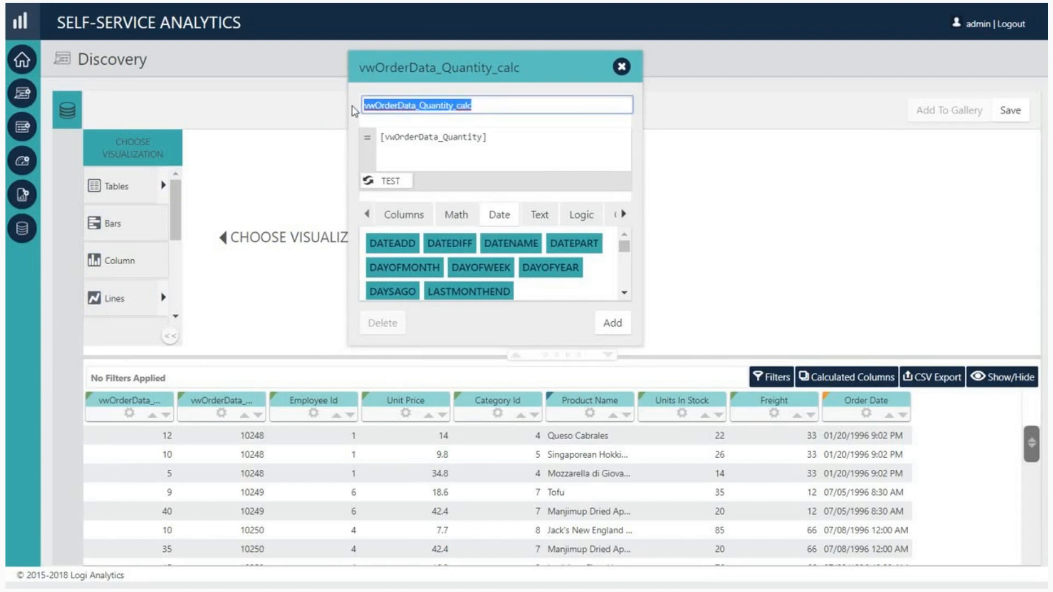
{"action": "type", "text": "Qua"}
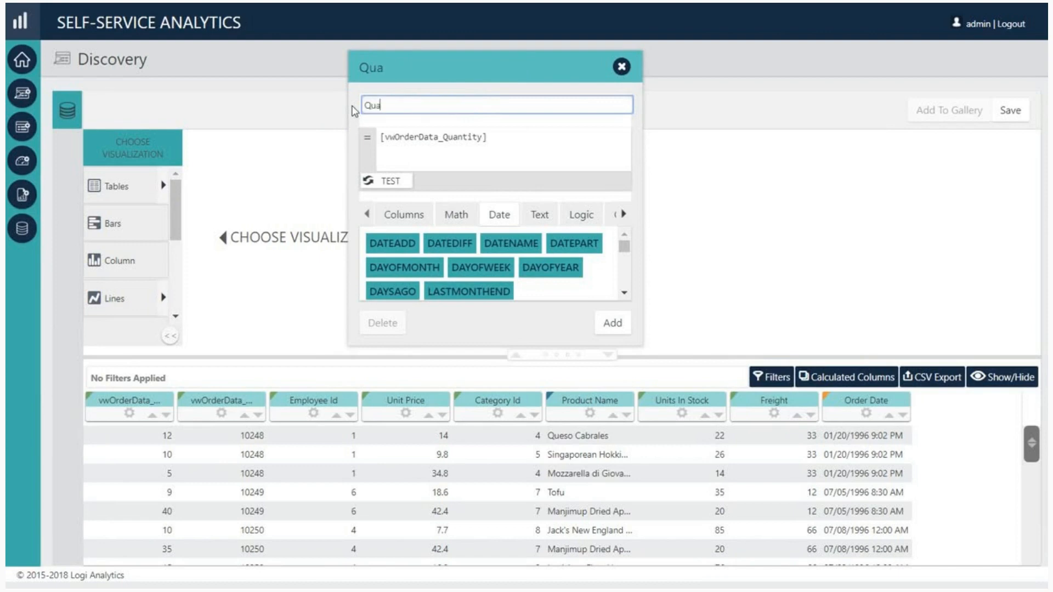
{"action": "type", "text": "ntity Calculation"}
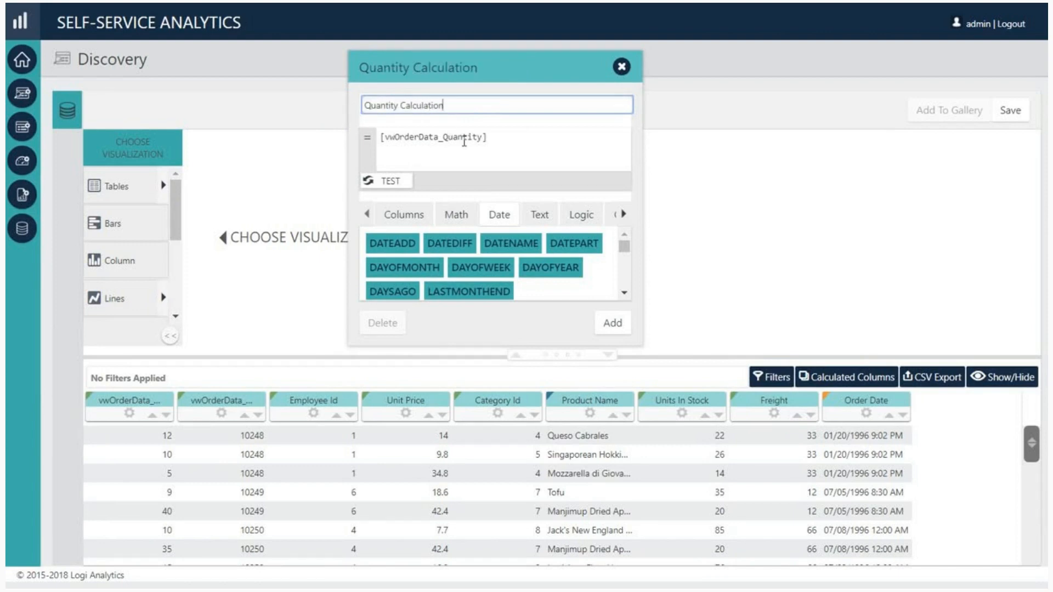
Set the formula to [vwOrderData_Quantity]*[vwOrderData_UnitPrice] and test it
{"action": "left_click", "coordinate": [532, 143]}
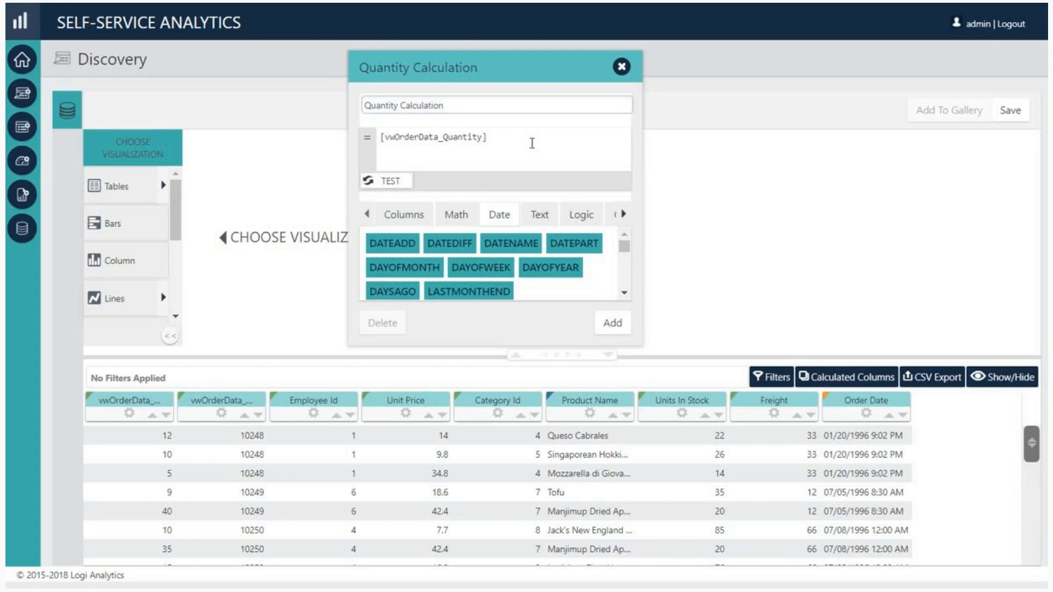
{"action": "type", "text": "*"}
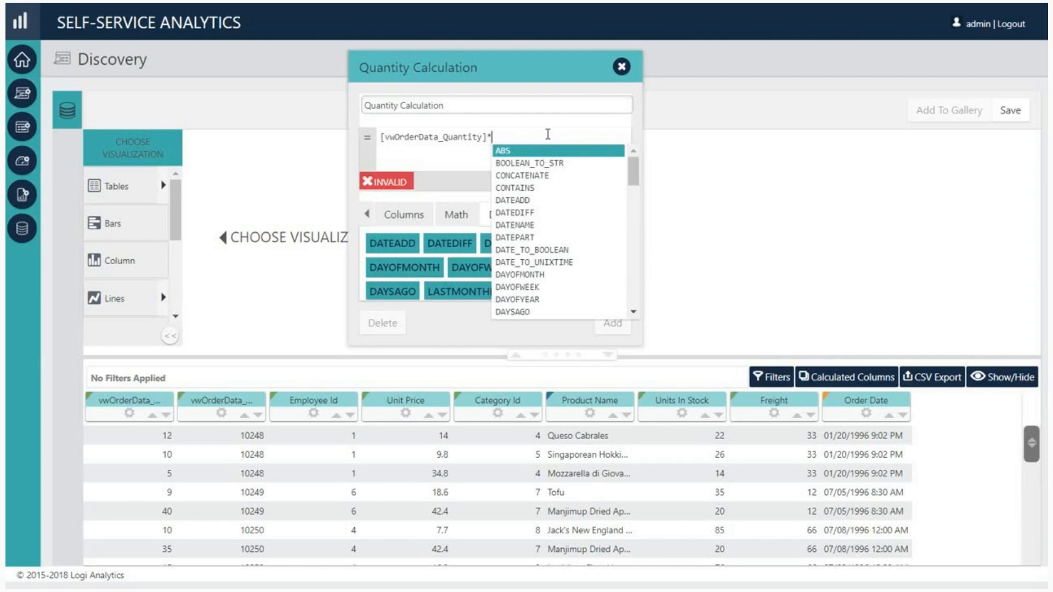
{"action": "type", "text": "["}
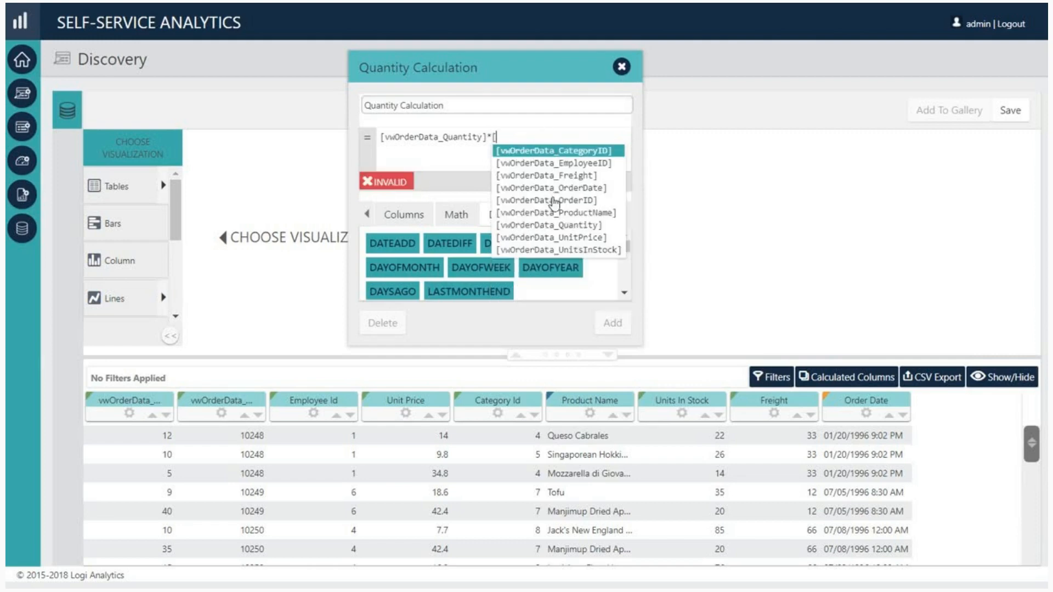
{"action": "left_click", "coordinate": [560, 238]}
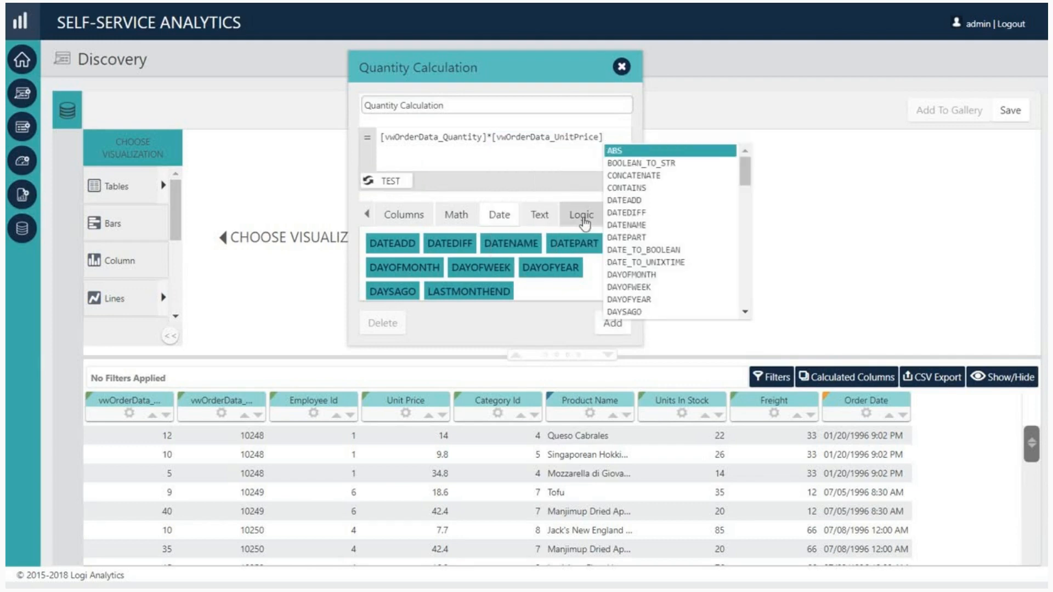
{"action": "left_click", "coordinate": [548, 162]}
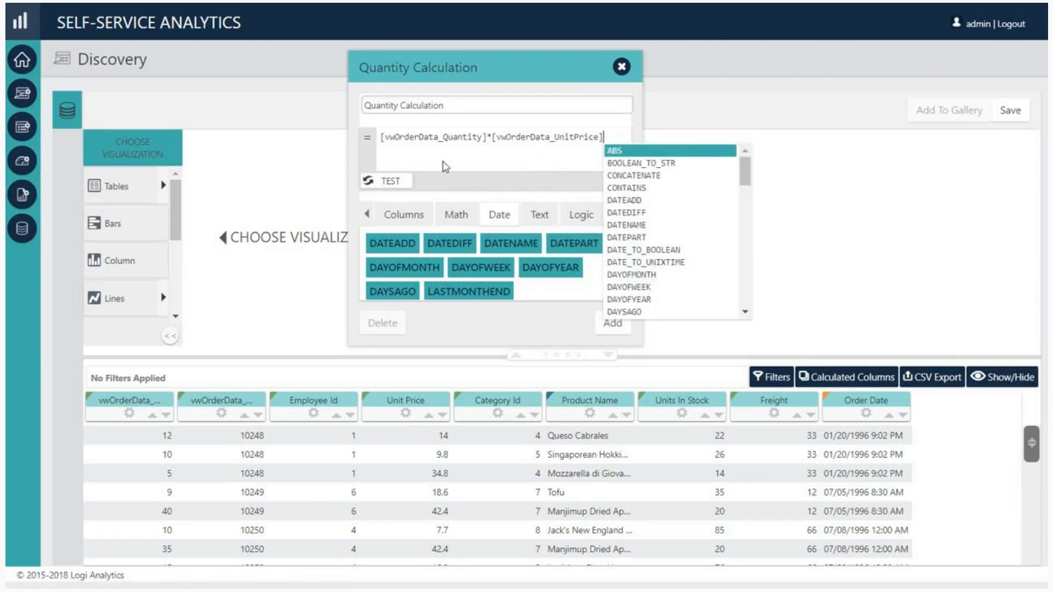
{"action": "left_click", "coordinate": [378, 184]}
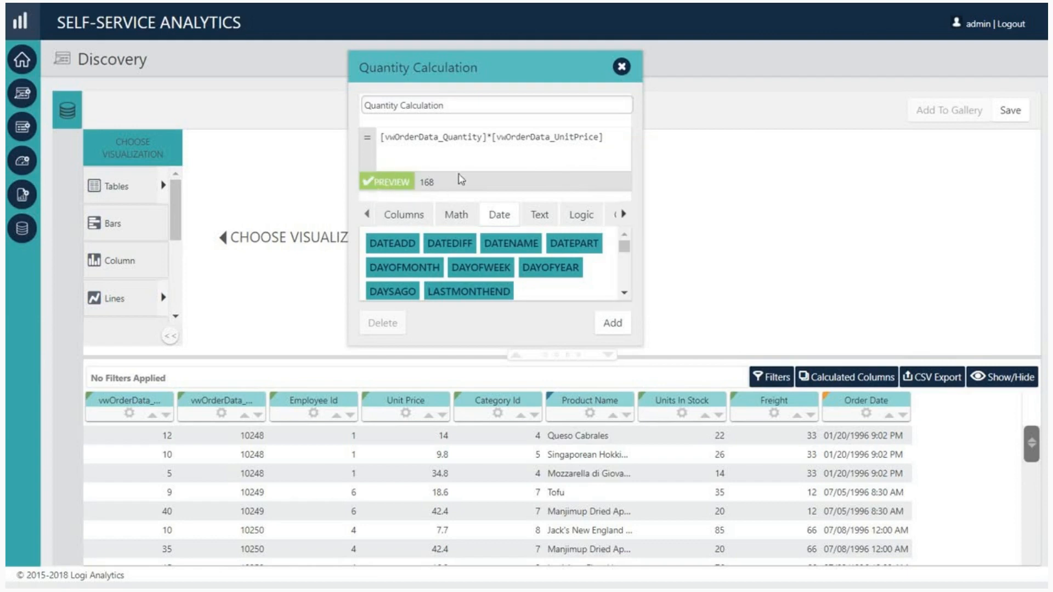
Try x as the operator between Quantity and UnitPrice, check the validation details, restore the * and retest the formula
{"action": "left_click", "coordinate": [491, 137]}
{"action": "key", "text": "BackSpace"}
{"action": "type", "text": "x"}
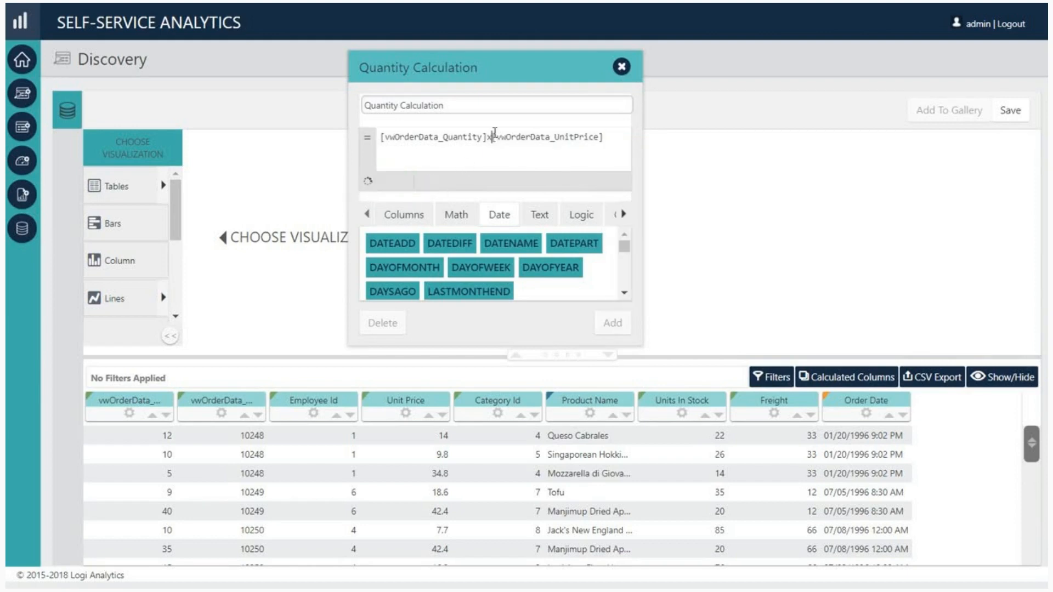
{"action": "mouse_move", "coordinate": [385, 191]}
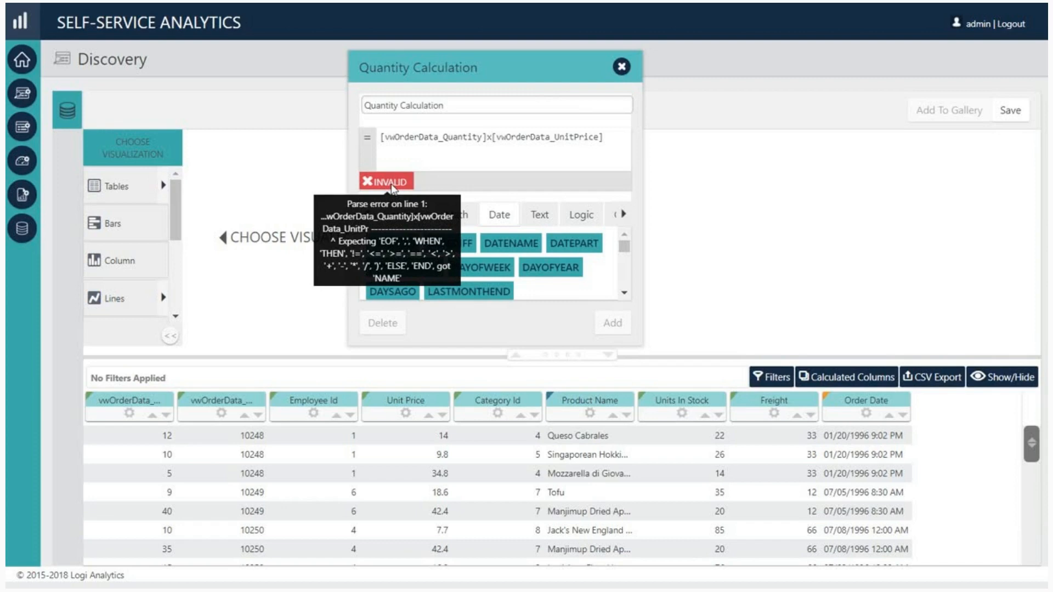
{"action": "key", "text": "BackSpace"}
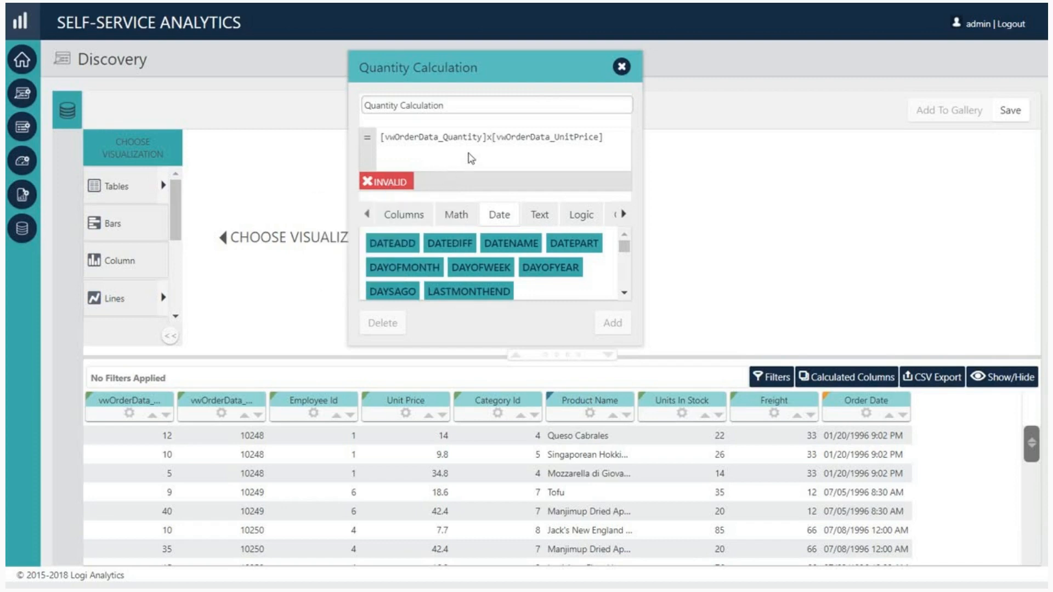
{"action": "type", "text": "*"}
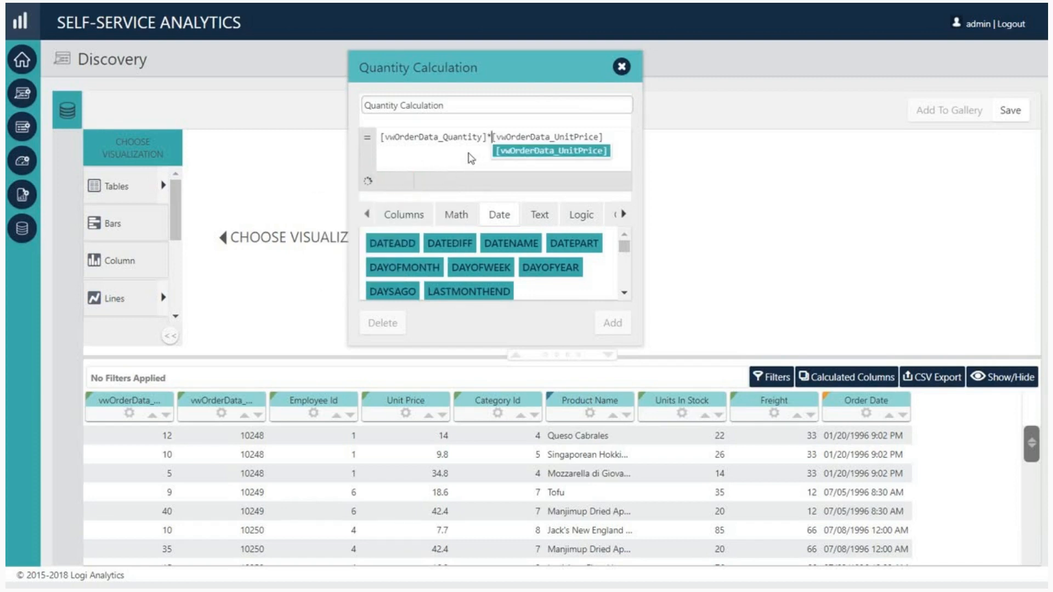
{"action": "left_click", "coordinate": [408, 186]}
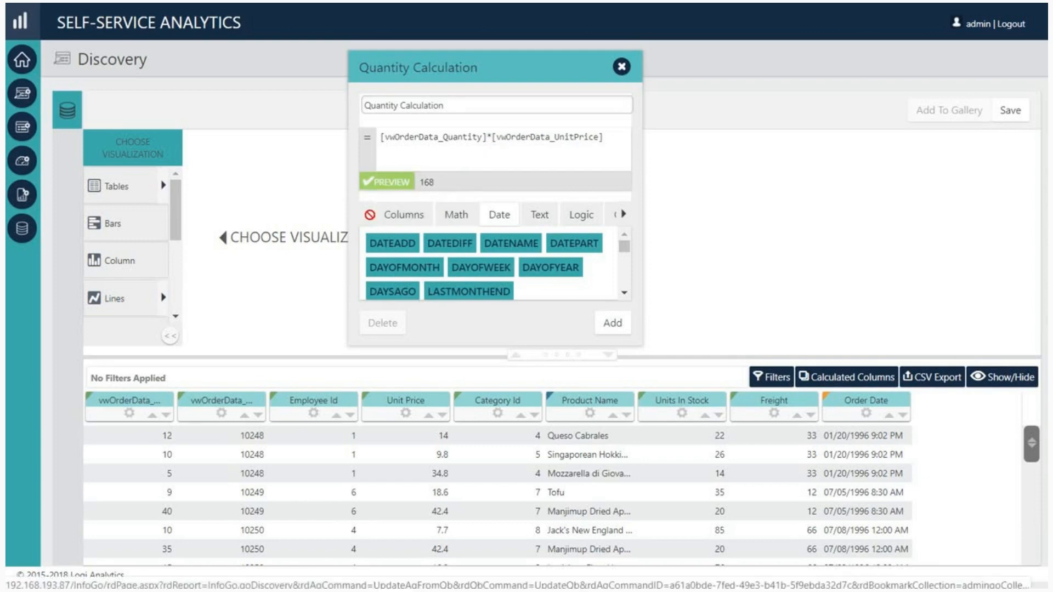
Browse the Text, Logic, Convert and Misc. function categories available for the calculation
{"action": "left_click", "coordinate": [625, 215]}
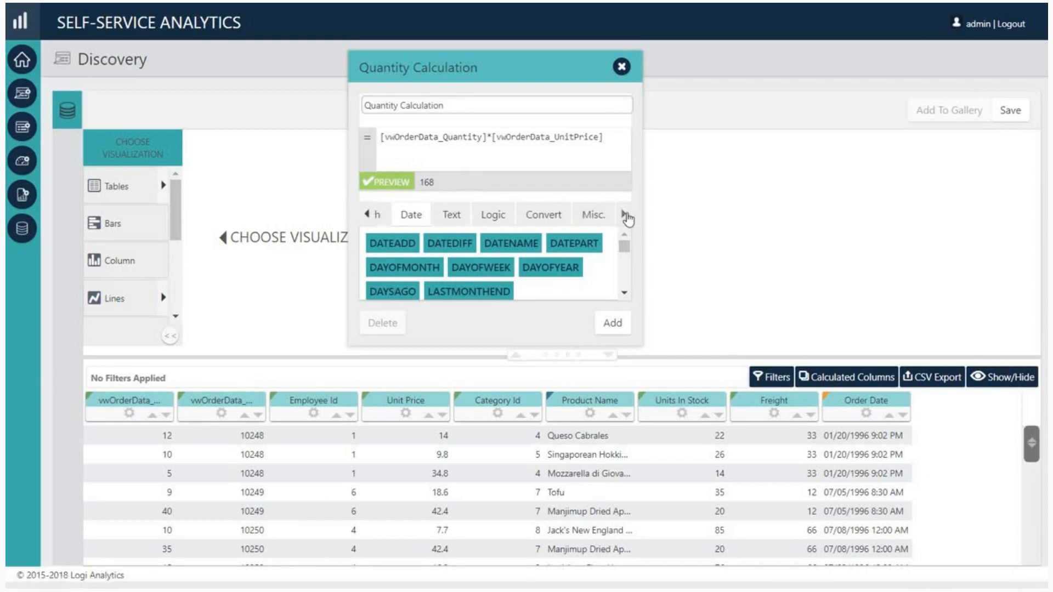
{"action": "left_click", "coordinate": [452, 215]}
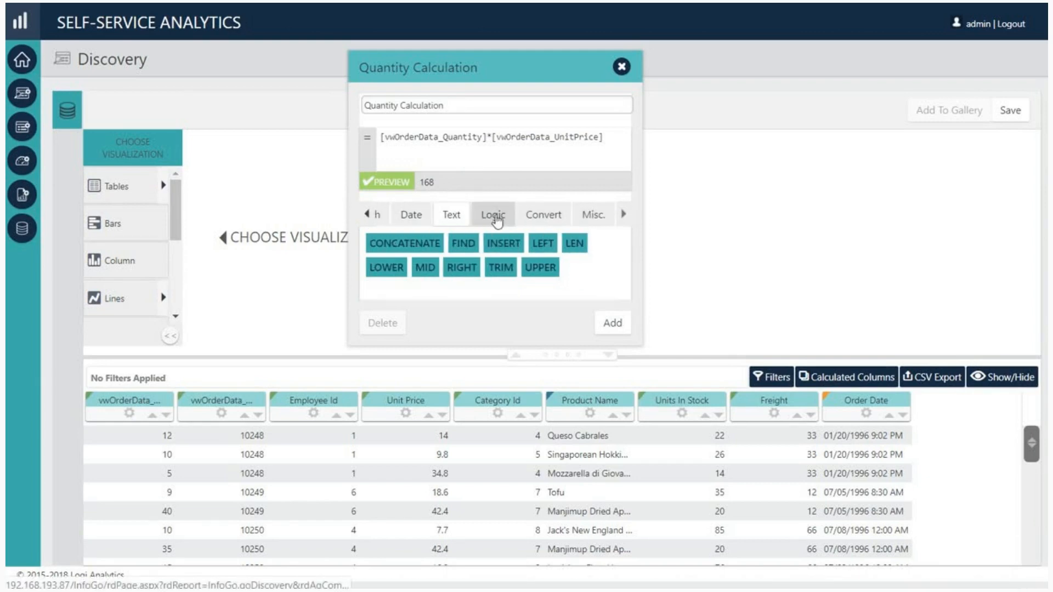
{"action": "left_click", "coordinate": [493, 215]}
{"action": "left_click", "coordinate": [532, 218]}
{"action": "left_click", "coordinate": [589, 216]}
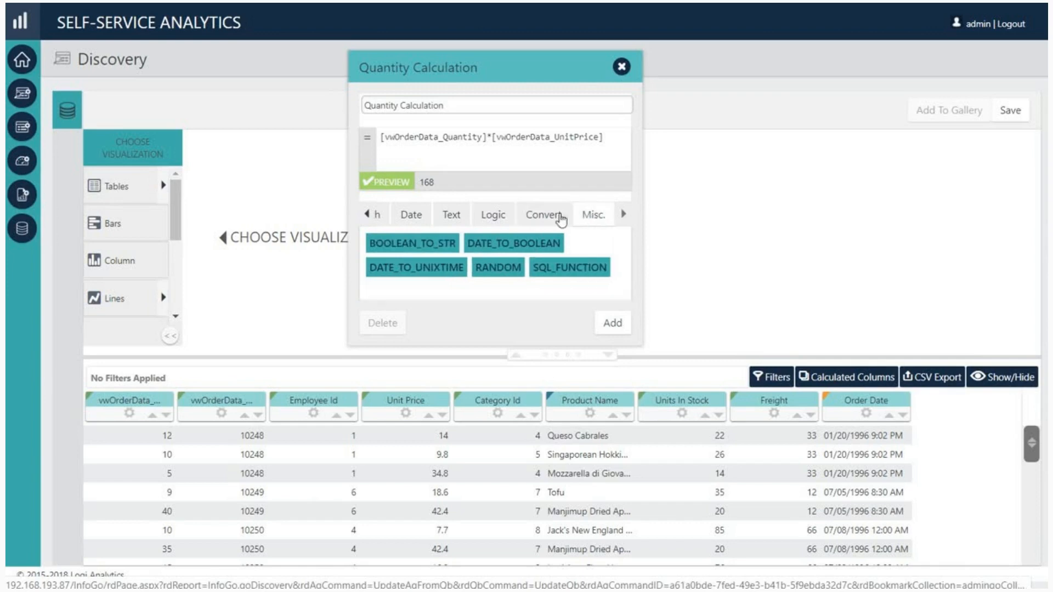
{"action": "left_click", "coordinate": [367, 214]}
{"action": "left_click", "coordinate": [367, 214]}
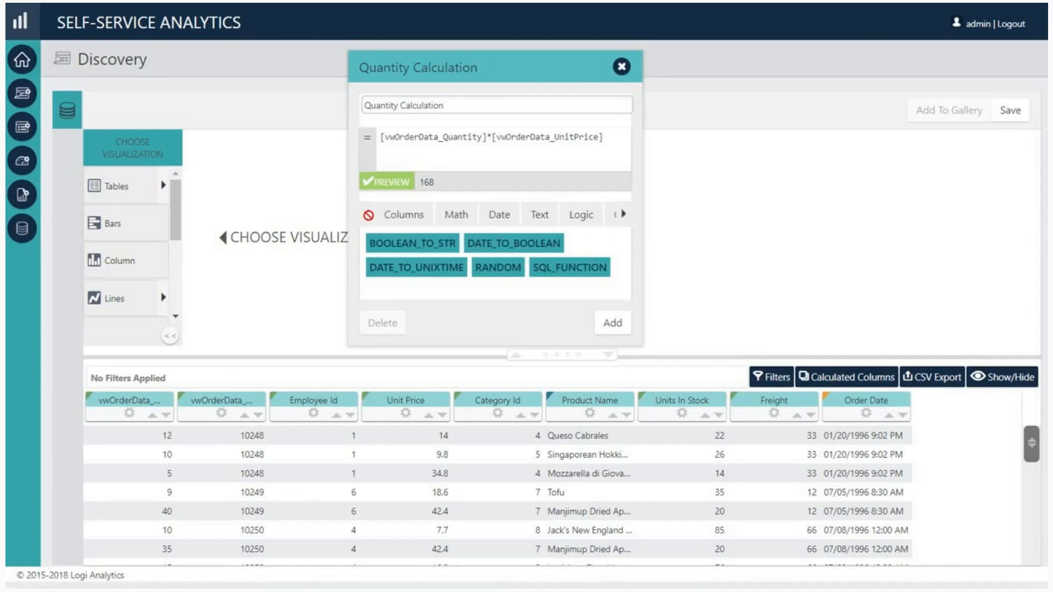
Add the Quantity Calculation column to the table and switch its formatting off and on again
{"action": "left_click", "coordinate": [612, 325]}
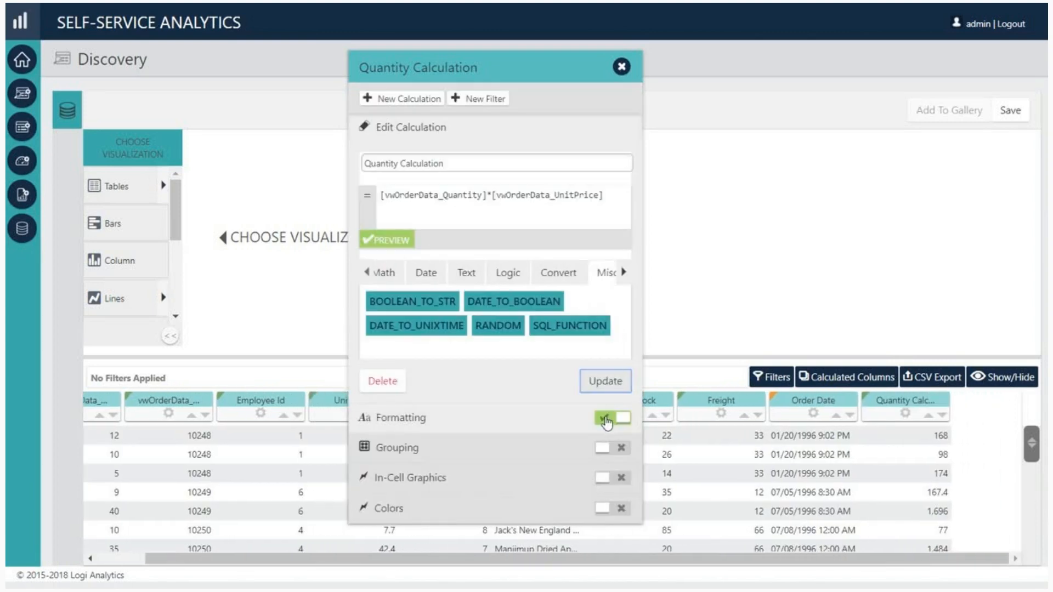
{"action": "left_click", "coordinate": [606, 420]}
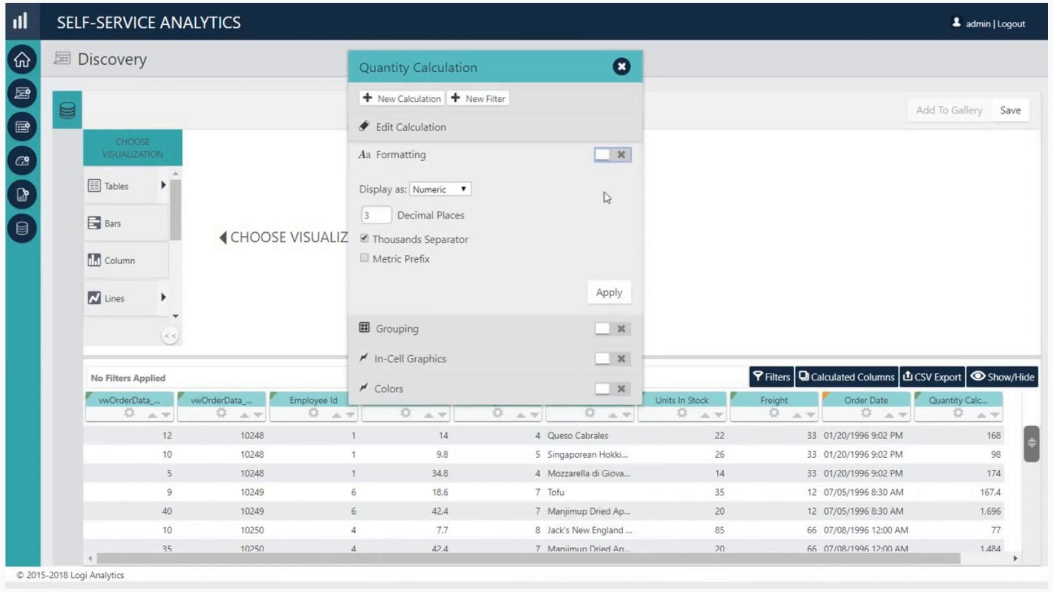
{"action": "left_click", "coordinate": [610, 156]}
Reopen the calculation's edit section and delete the Quantity Calculation column
{"action": "left_click", "coordinate": [505, 133]}
{"action": "left_click", "coordinate": [382, 381]}
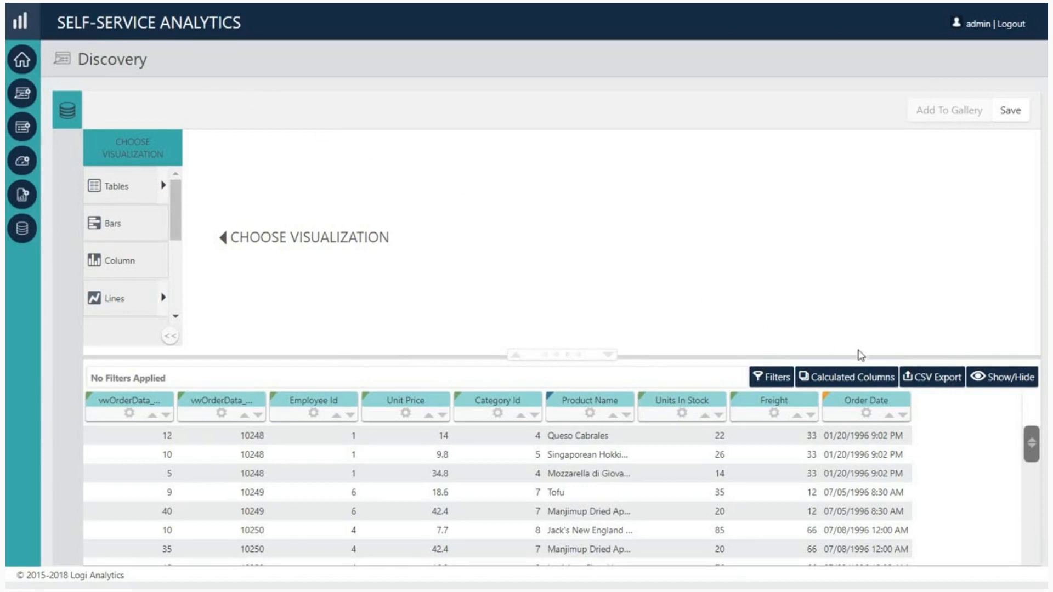
Start a new blank calculated column, move its dialog above the table and place the cursor in the formula
{"action": "left_click", "coordinate": [862, 376]}
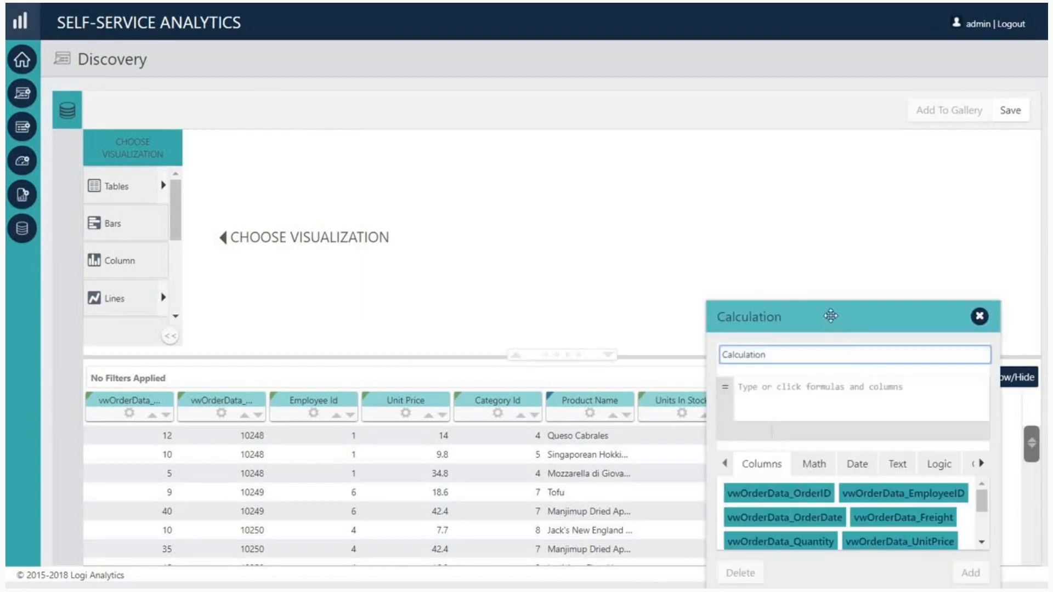
{"action": "left_click_drag", "start_coordinate": [824, 311], "coordinate": [655, 90]}
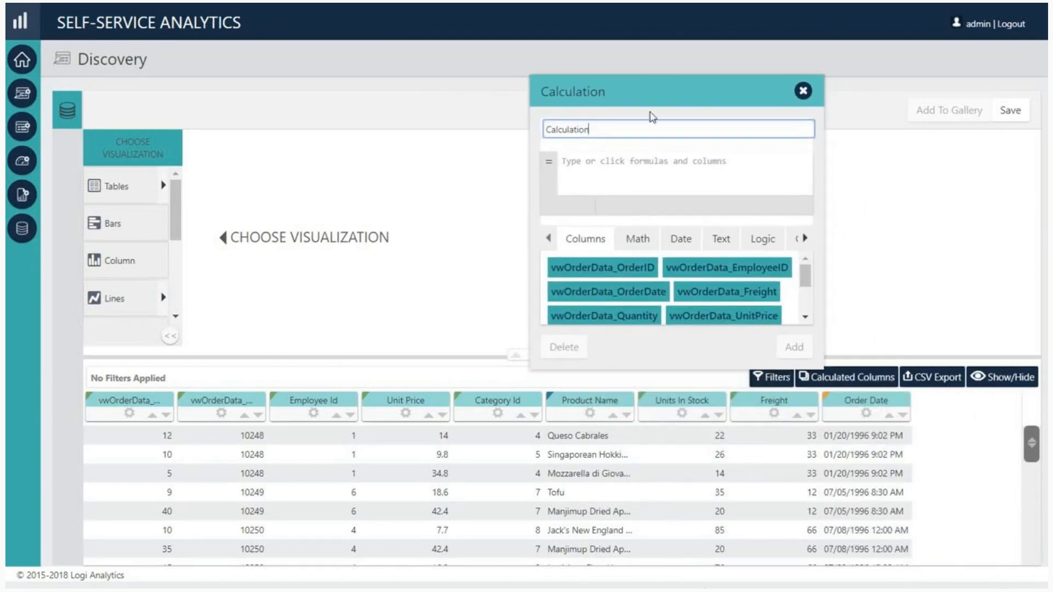
{"action": "left_click", "coordinate": [619, 179]}
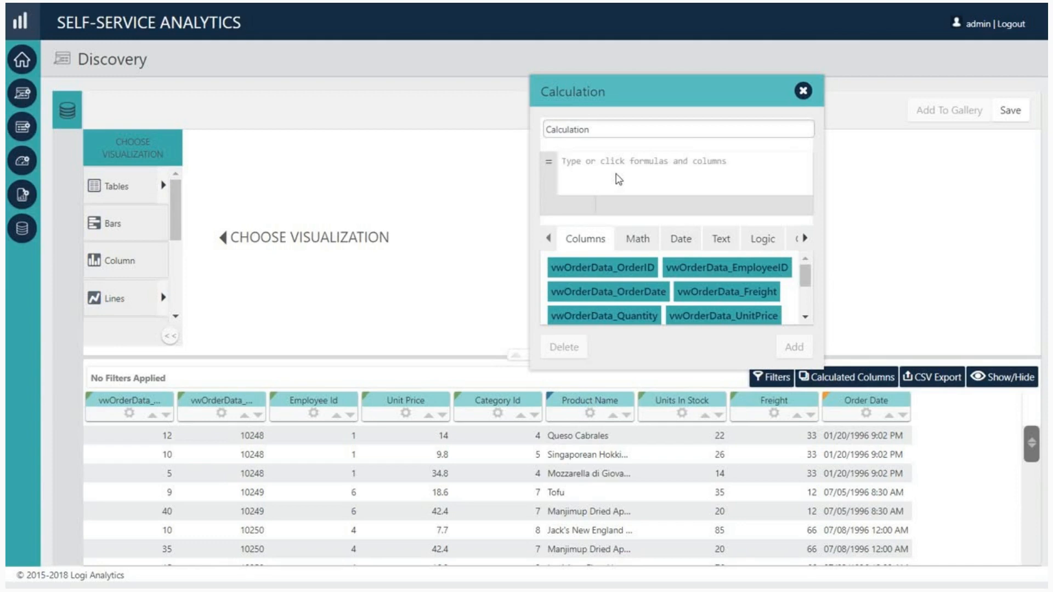
Try entering the OrderID and EmployeeID columns in the new calculation's formula, and clear the formula again
{"action": "left_click", "coordinate": [589, 274]}
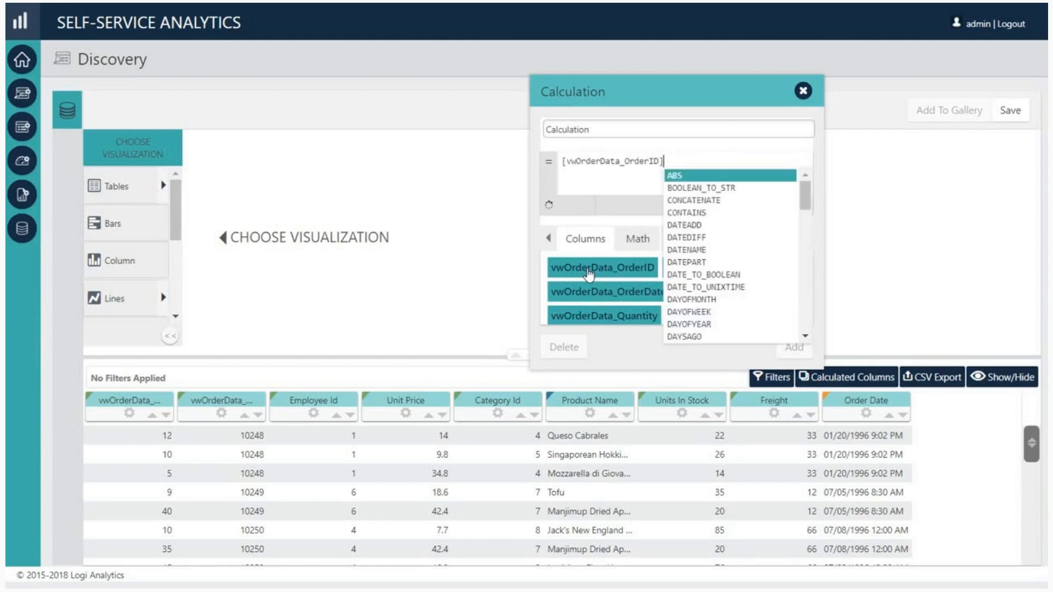
{"action": "left_click", "coordinate": [566, 166]}
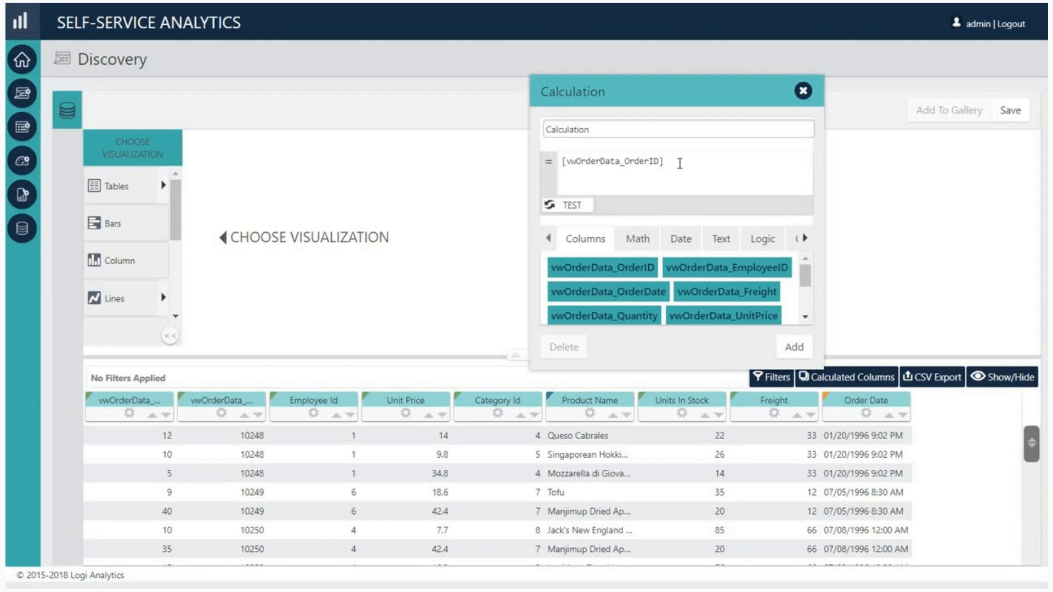
{"action": "type", "text": "["}
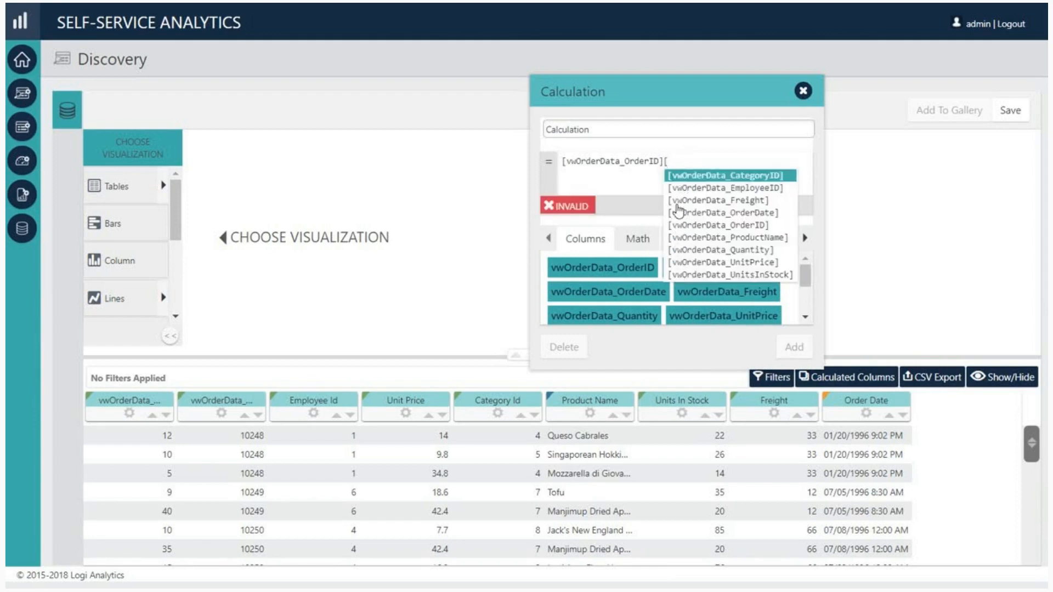
{"action": "left_click", "coordinate": [683, 189]}
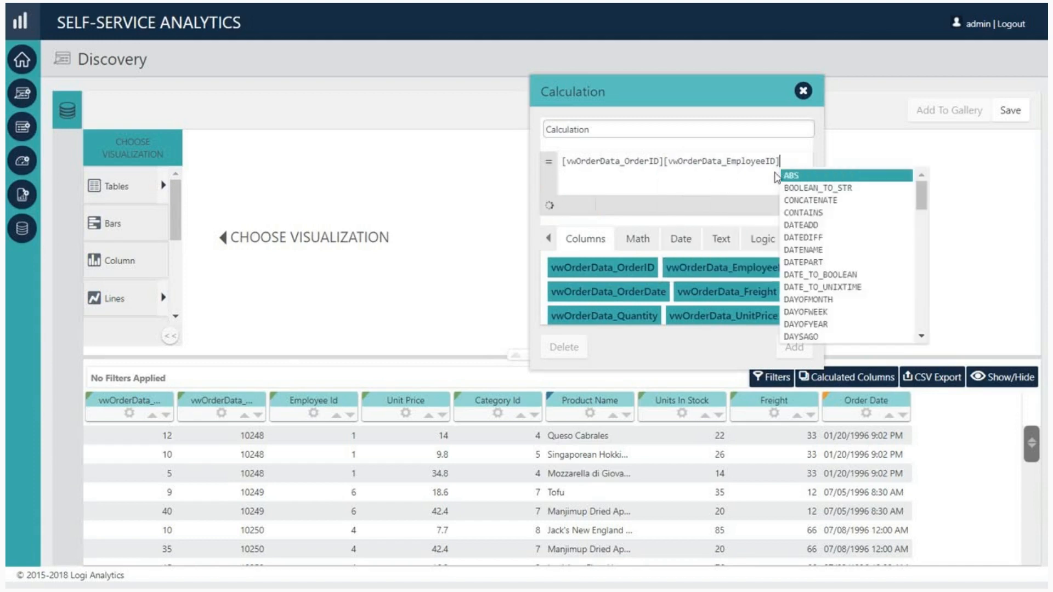
{"action": "left_click_drag", "start_coordinate": [780, 162], "coordinate": [553, 166]}
{"action": "key", "text": "BackSpace"}
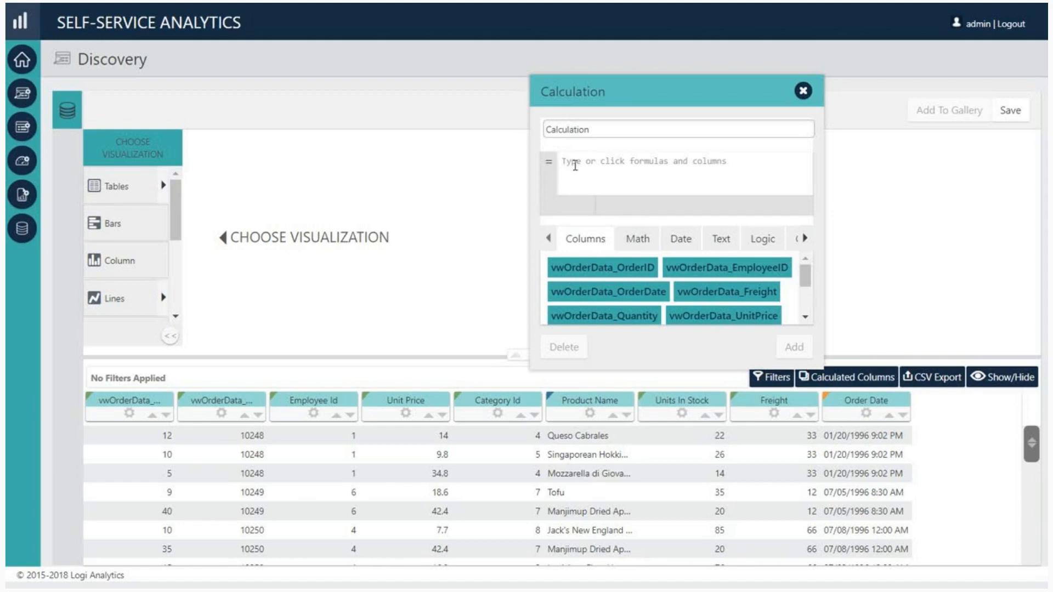
Try the formula IFNULL([vwOrderData_CategoryID], 'N/A') in the new calculation, view the logic functions and close it without adding the column
{"action": "type", "text": "if"}
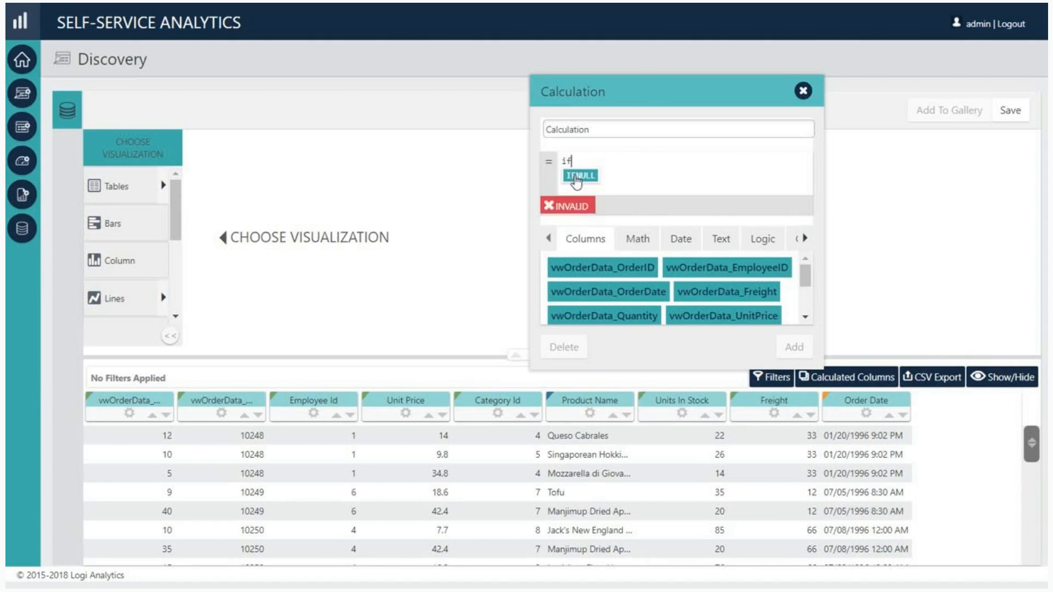
{"action": "left_click", "coordinate": [575, 176]}
{"action": "type", "text": "(["}
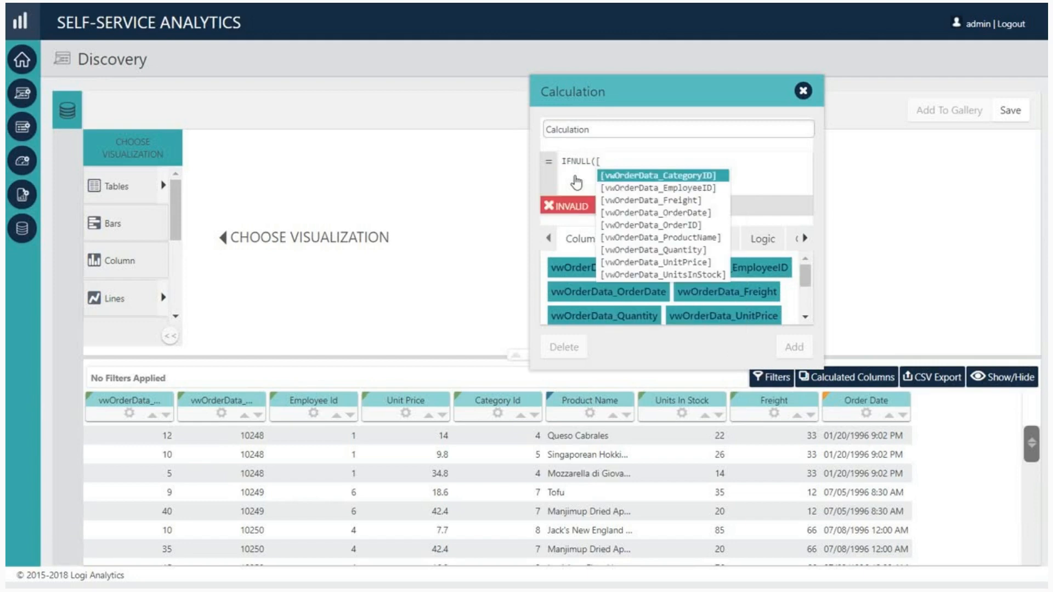
{"action": "left_click", "coordinate": [635, 177]}
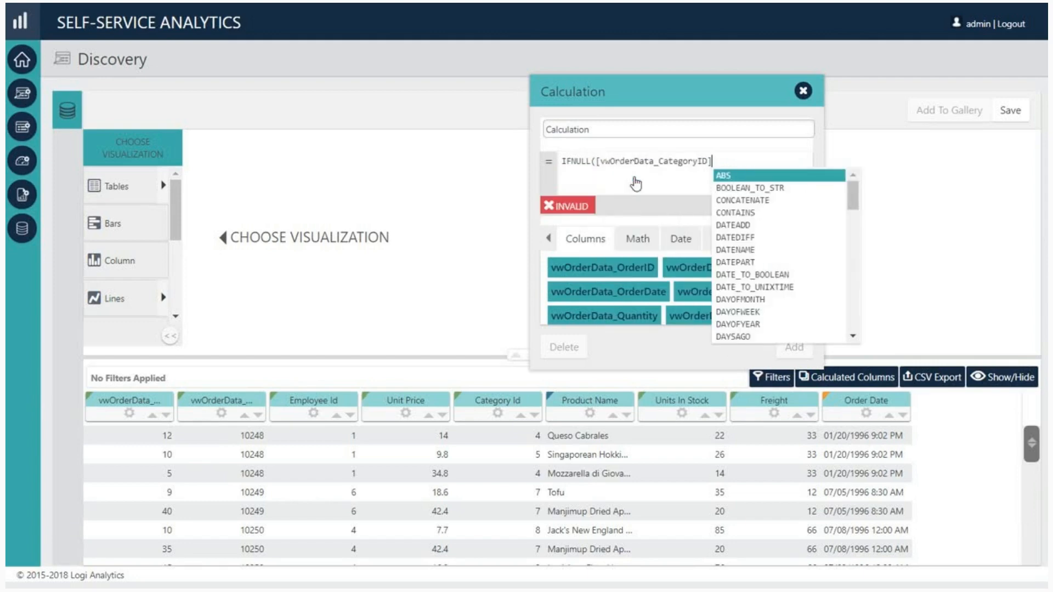
{"action": "type", "text": ","}
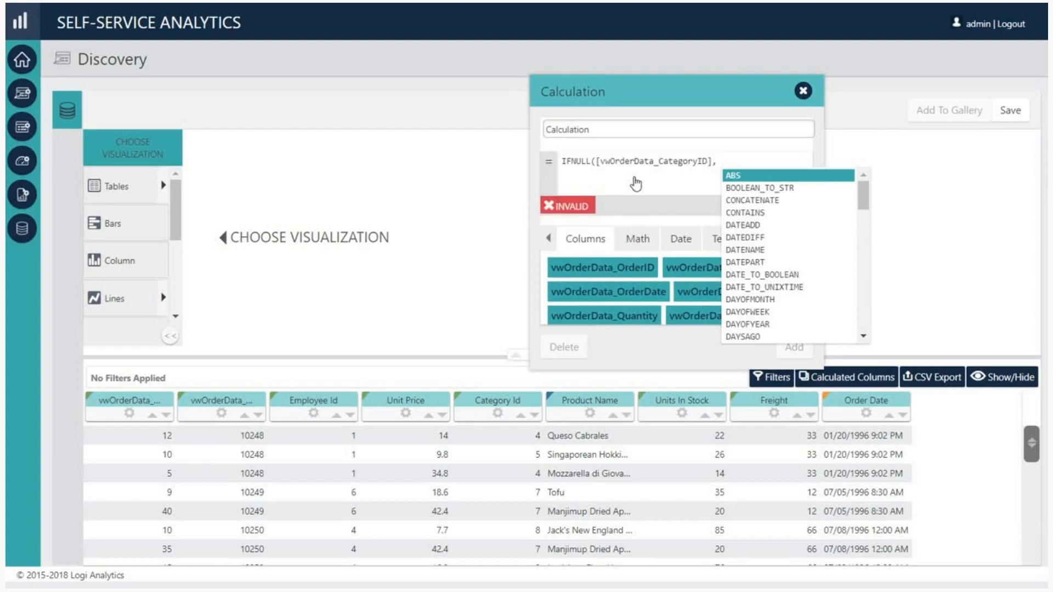
{"action": "type", "text": " 'NA"}
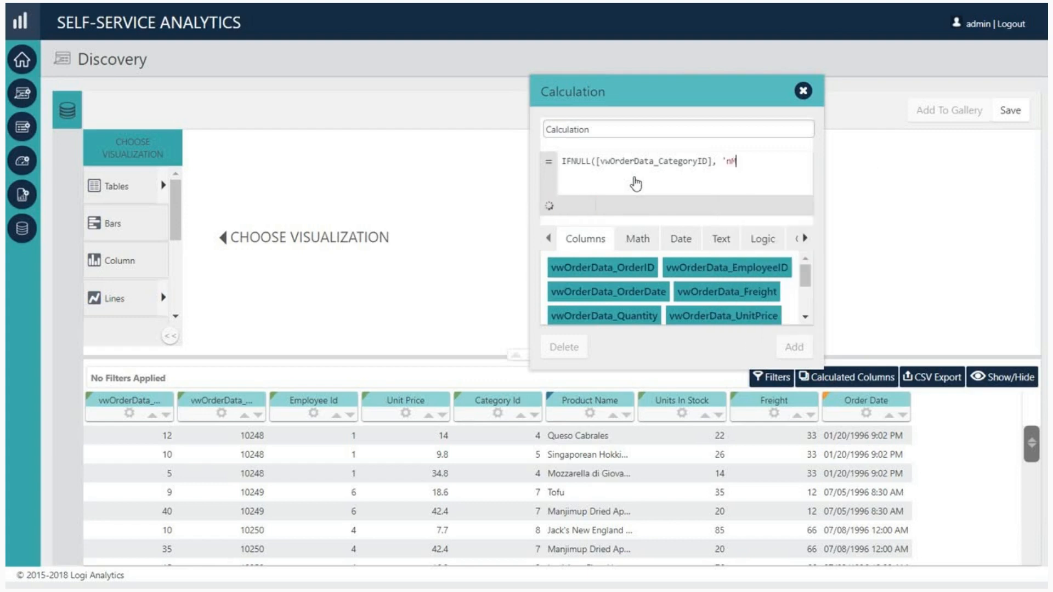
{"action": "key", "text": "BackSpace"}
{"action": "key", "text": "BackSpace"}
{"action": "type", "text": "n"}
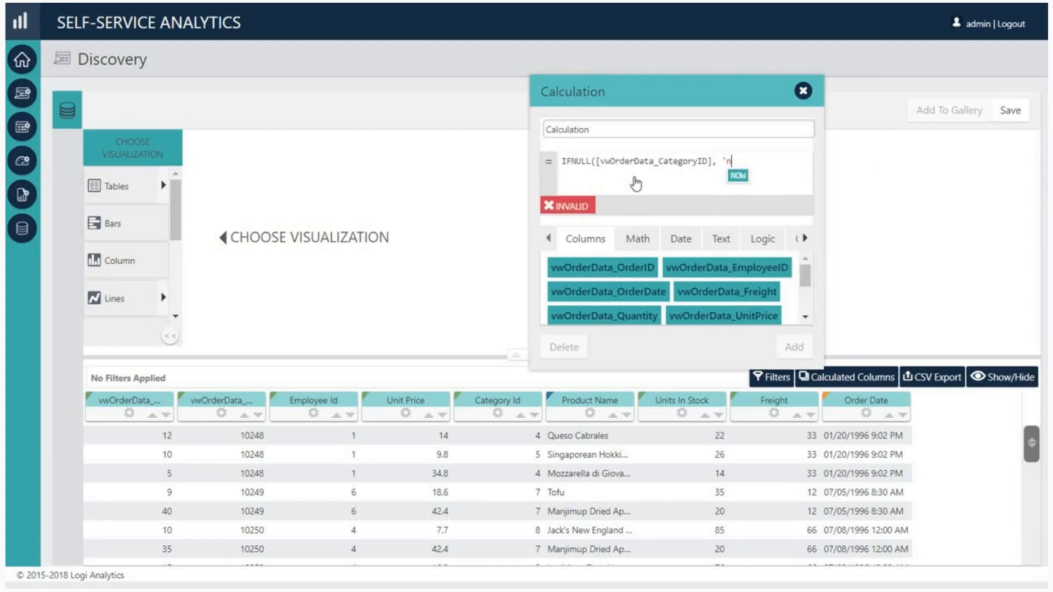
{"action": "key", "text": "BackSpace"}
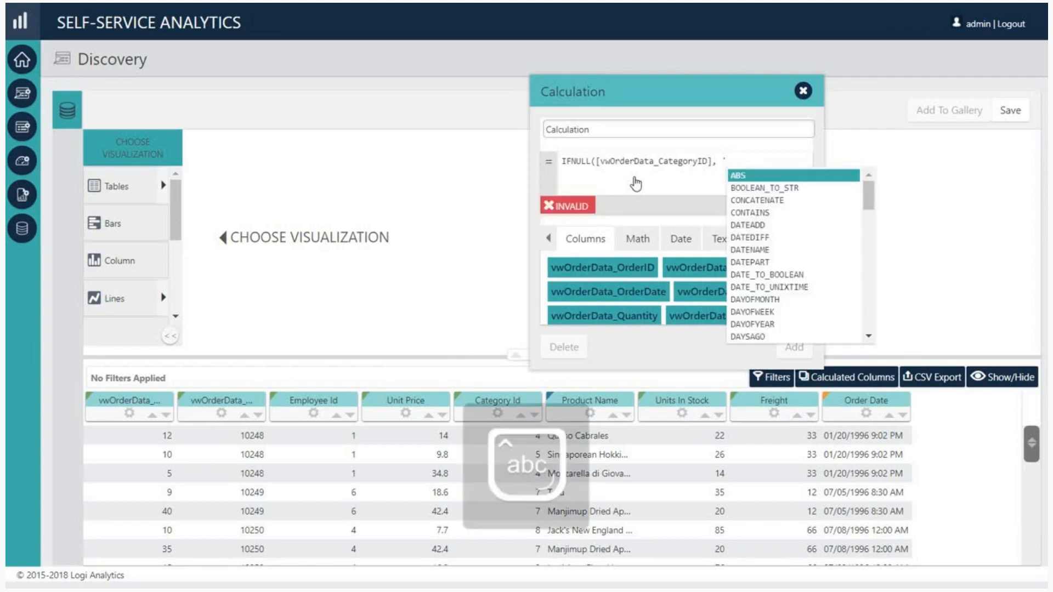
{"action": "type", "text": "N/A"}
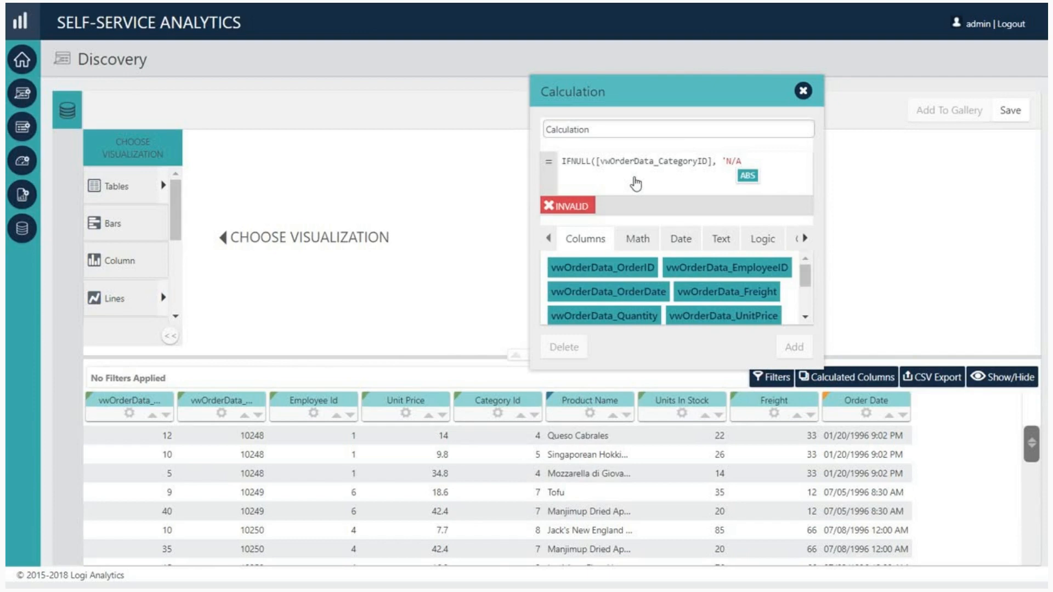
{"action": "type", "text": "')"}
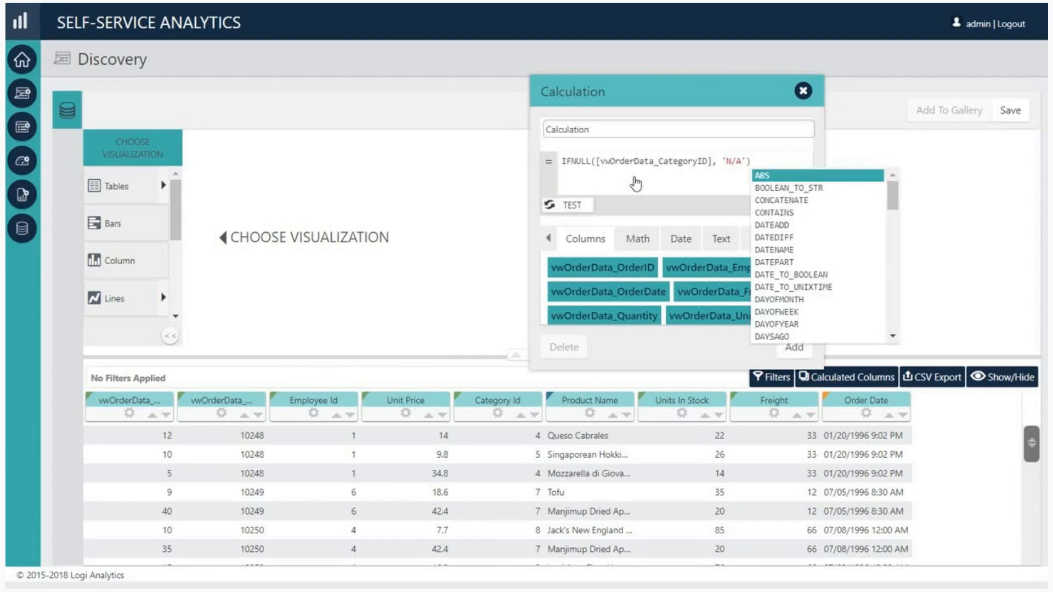
{"action": "left_click", "coordinate": [762, 239]}
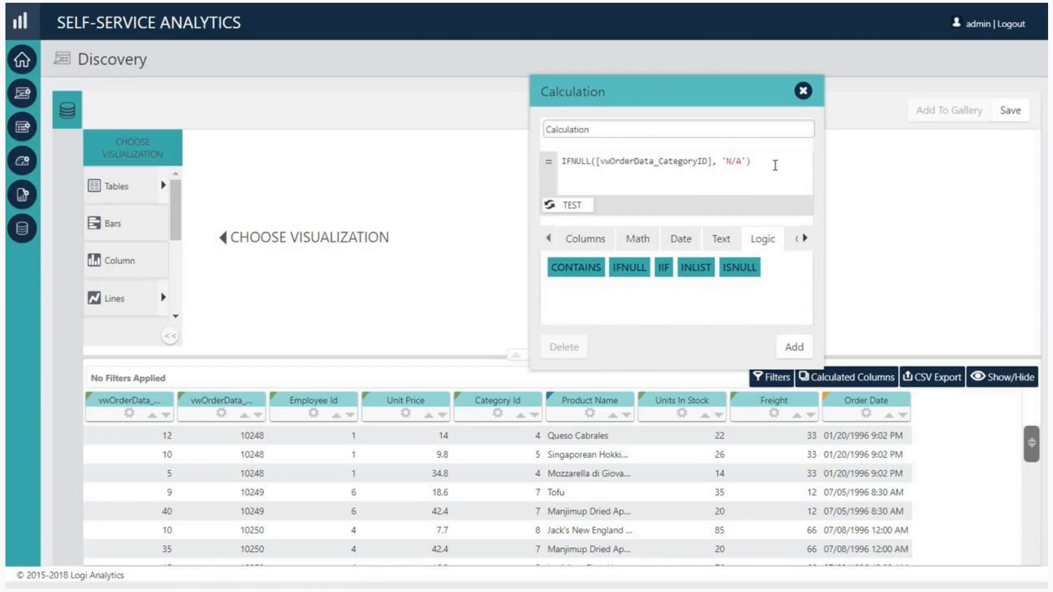
{"action": "left_click", "coordinate": [802, 92]}
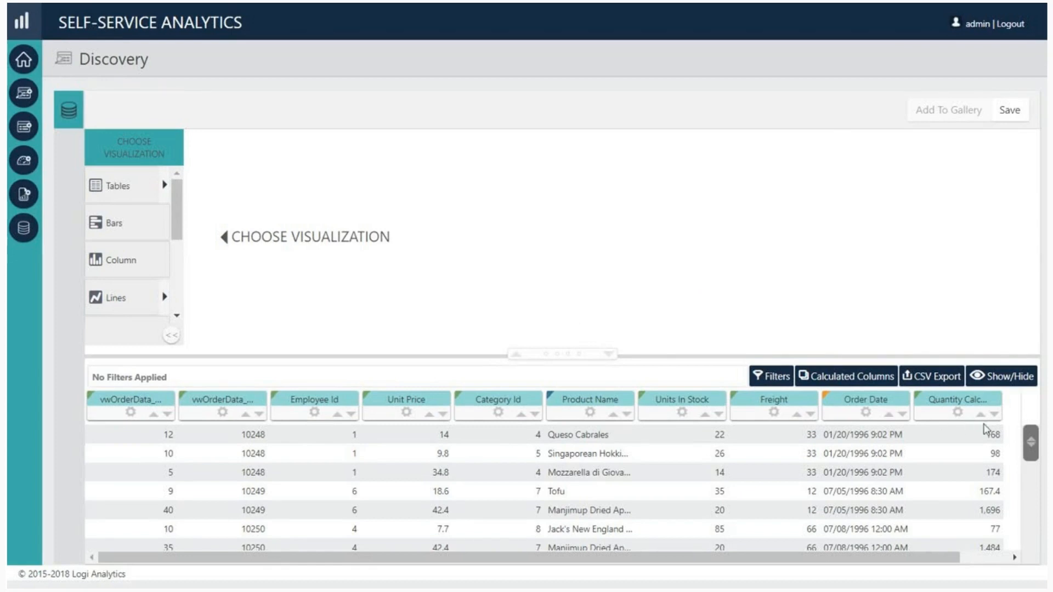
Open the Quantity Calculation column's settings above the table, view its formula in the edit section and close them
{"action": "left_click", "coordinate": [958, 413]}
{"action": "left_click_drag", "start_coordinate": [930, 390], "coordinate": [641, 133]}
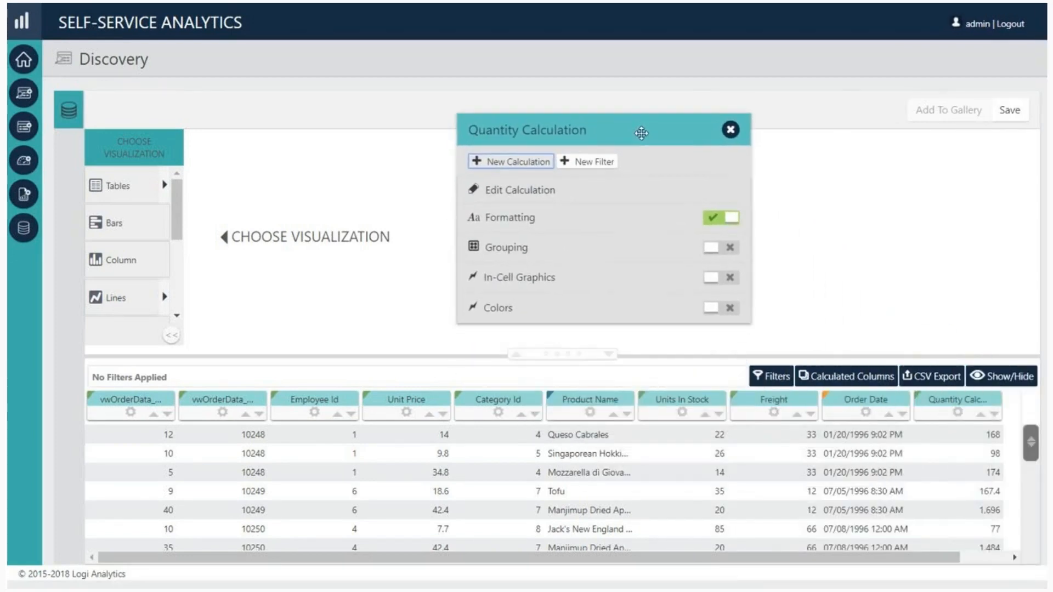
{"action": "left_click", "coordinate": [599, 198]}
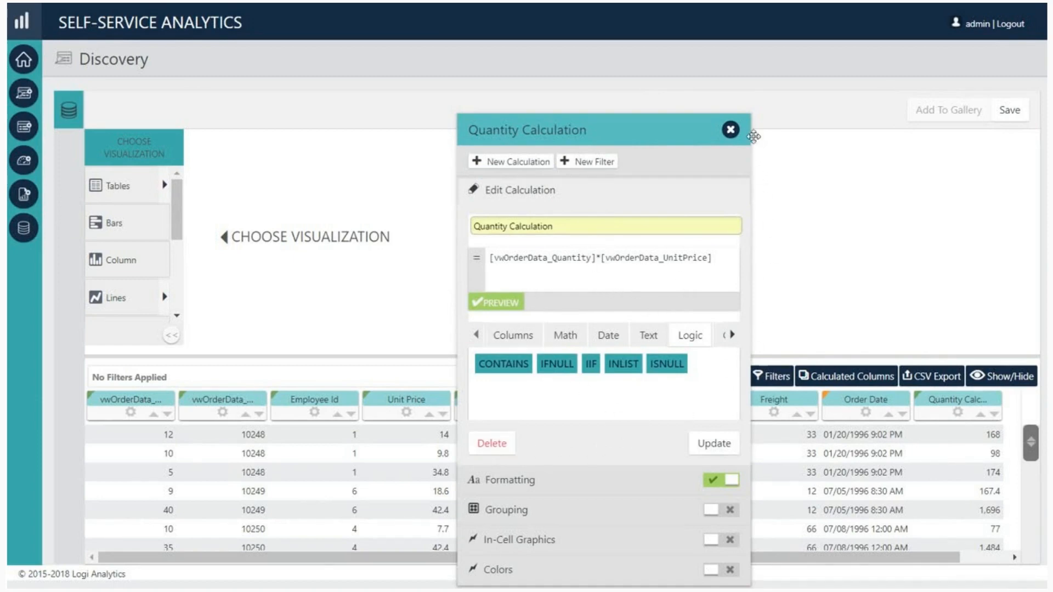
{"action": "left_click", "coordinate": [731, 132]}
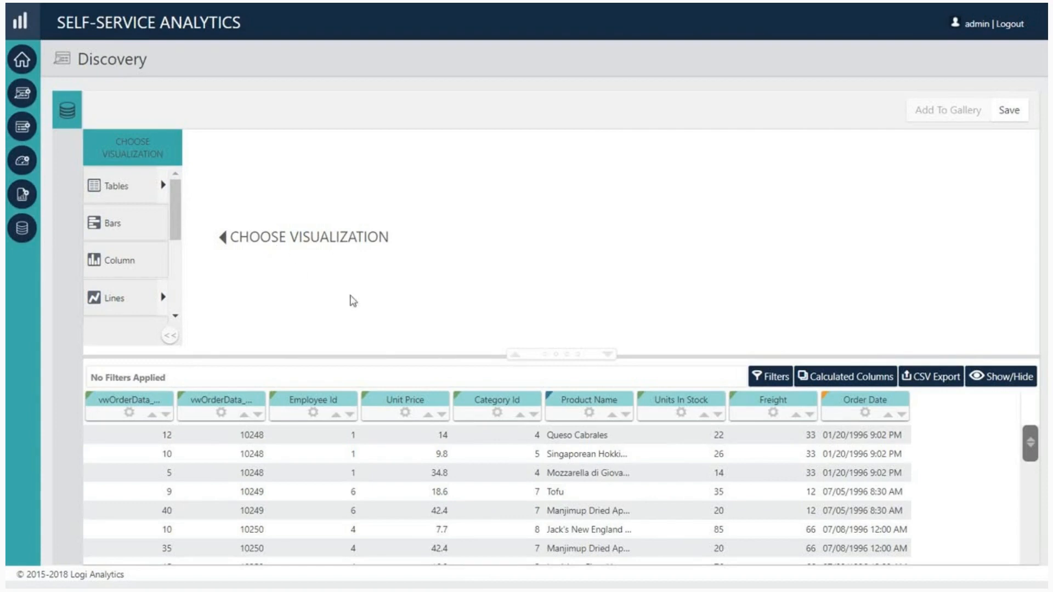
Open the Units In Stock column's formatting options above the table and choose Custom as the display format
{"action": "left_click", "coordinate": [681, 417]}
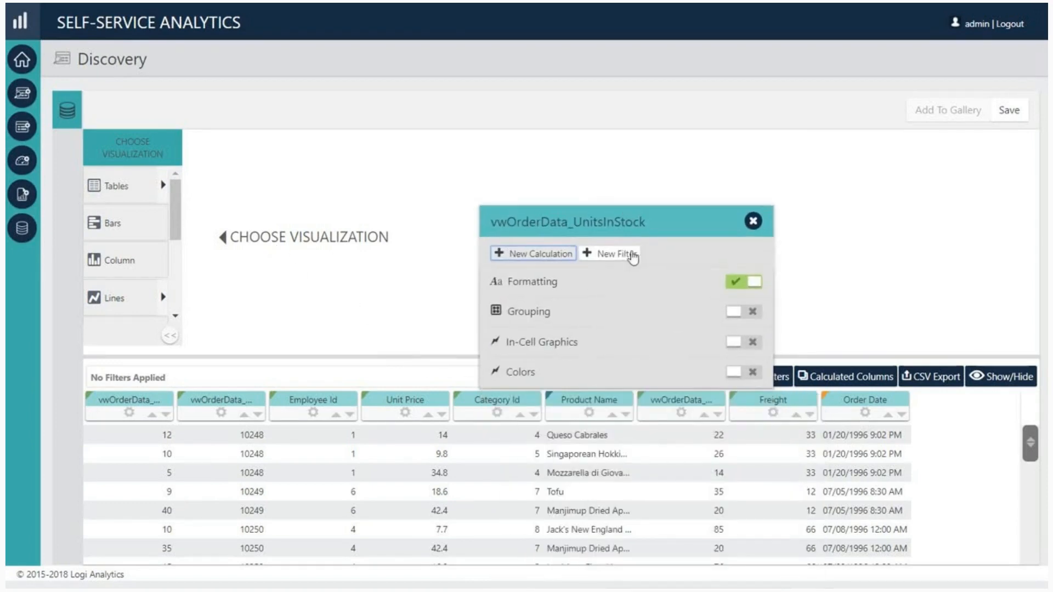
{"action": "left_click", "coordinate": [631, 294]}
{"action": "left_click_drag", "start_coordinate": [649, 217], "coordinate": [589, 117]}
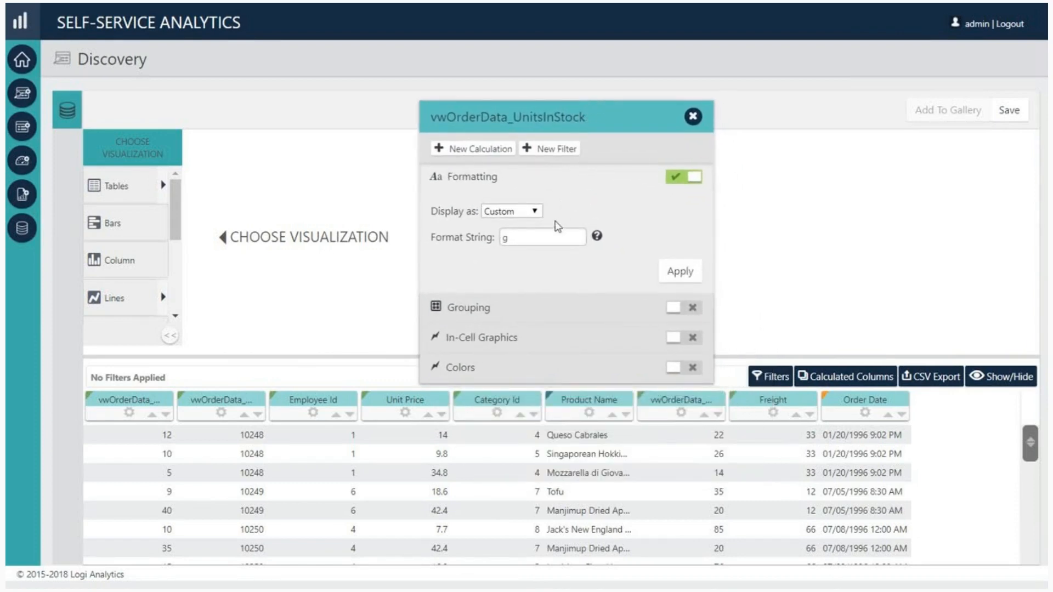
{"action": "left_click", "coordinate": [528, 213]}
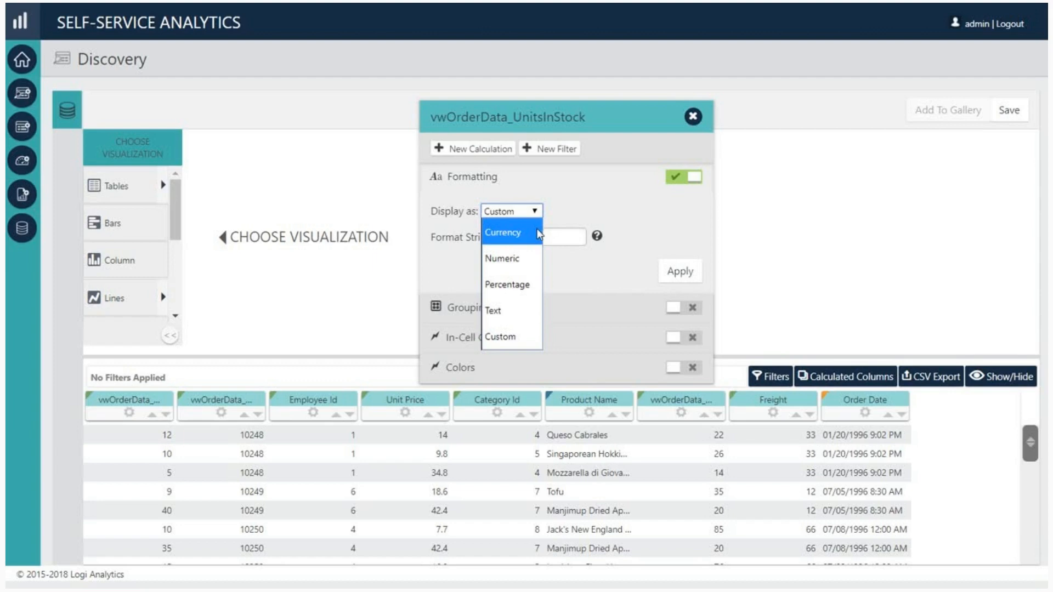
{"action": "left_click", "coordinate": [522, 337]}
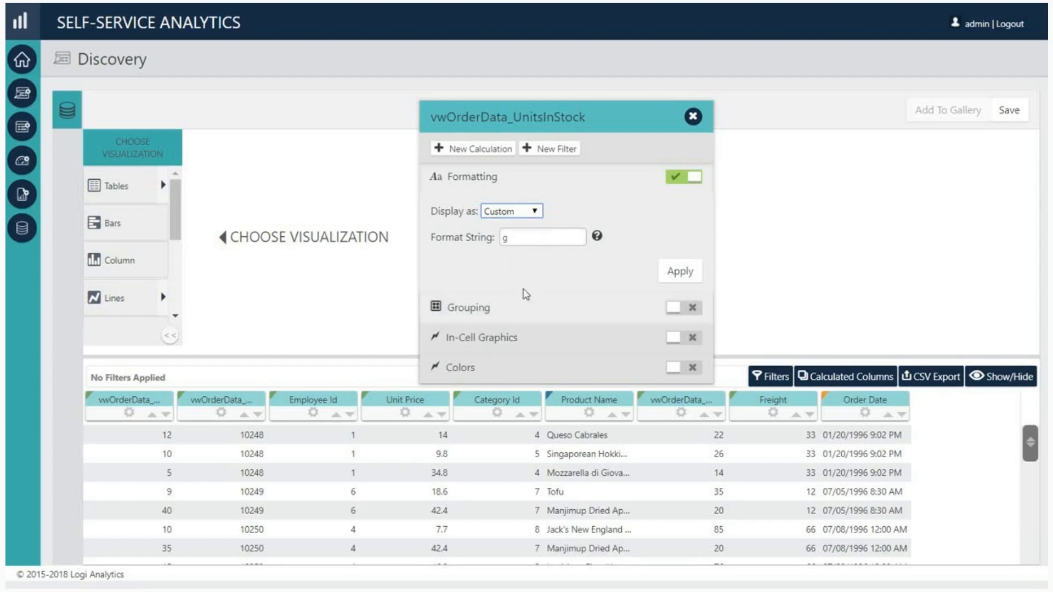
Replace the Units In Stock column's custom format string with $ and apply it
{"action": "left_click", "coordinate": [526, 238]}
{"action": "type", "text": "g"}
{"action": "key", "text": "BackSpace"}
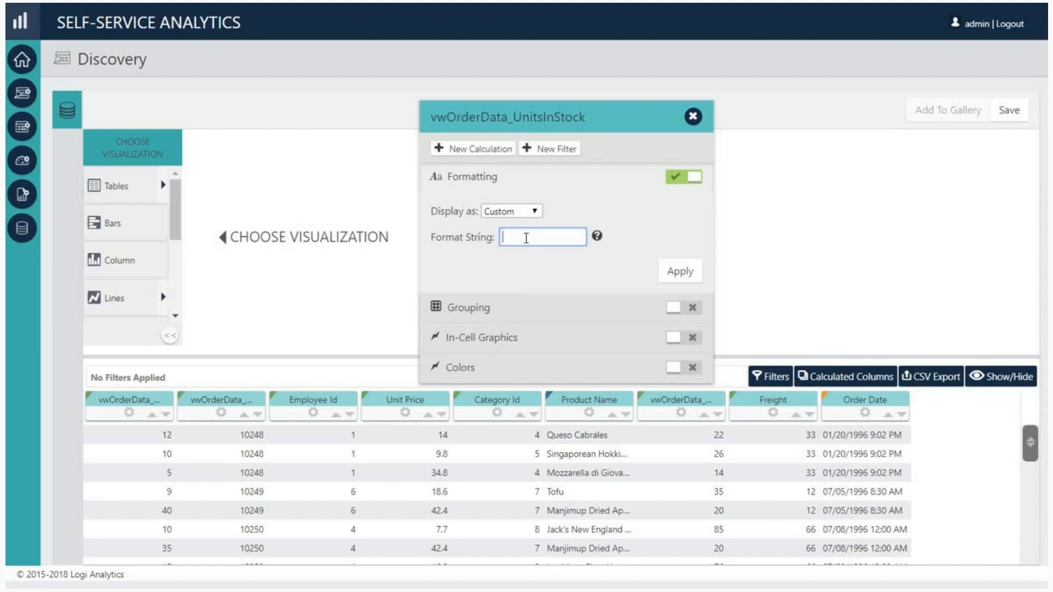
{"action": "type", "text": "$"}
{"action": "left_click", "coordinate": [683, 279]}
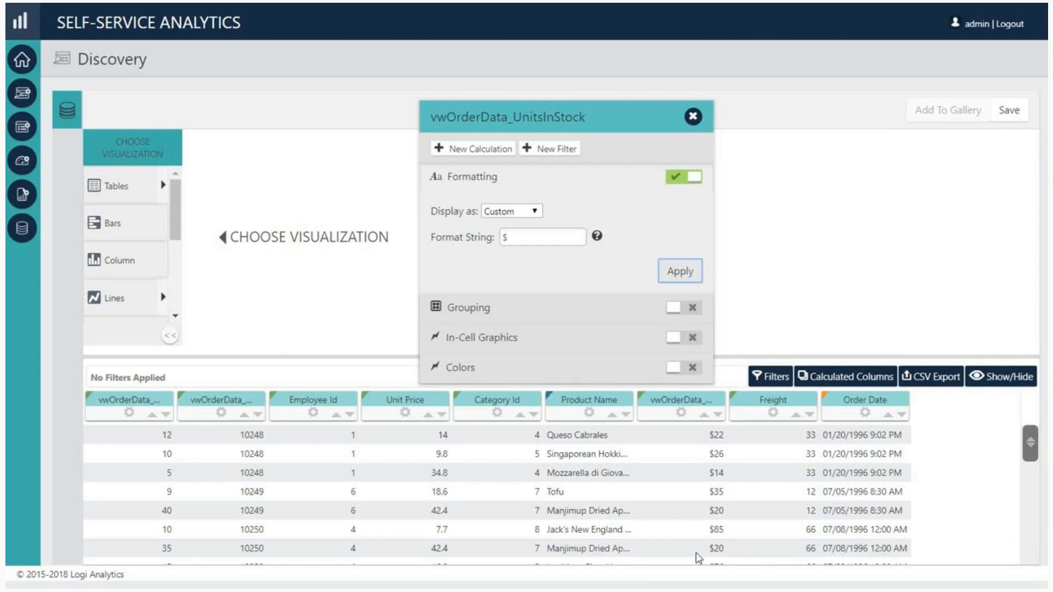
Change the Units In Stock column's custom format string to % and apply it
{"action": "left_click", "coordinate": [527, 239]}
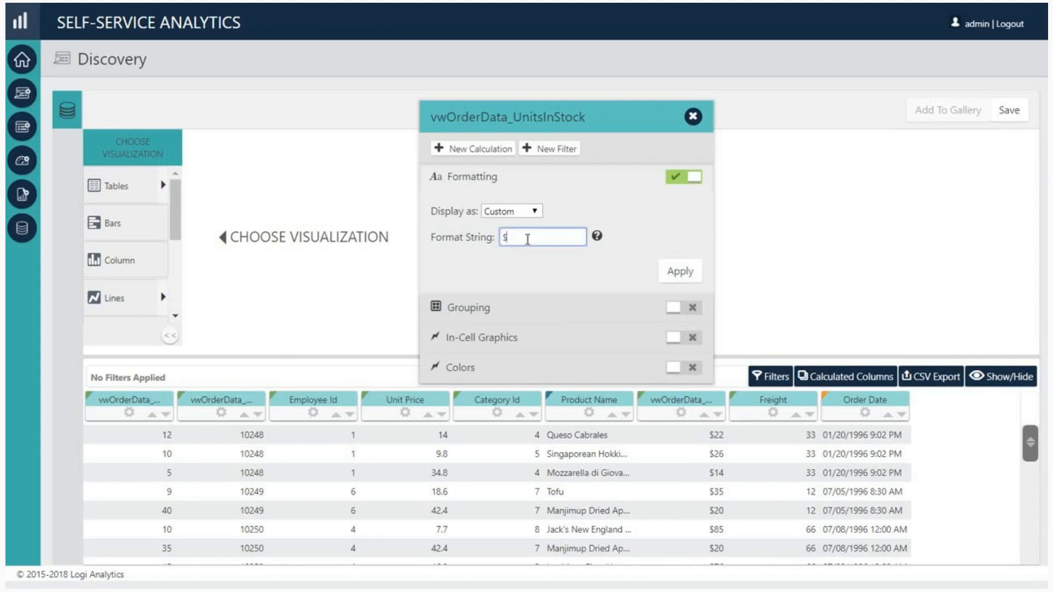
{"action": "key", "text": "BackSpace"}
{"action": "type", "text": "%"}
{"action": "left_click", "coordinate": [679, 270]}
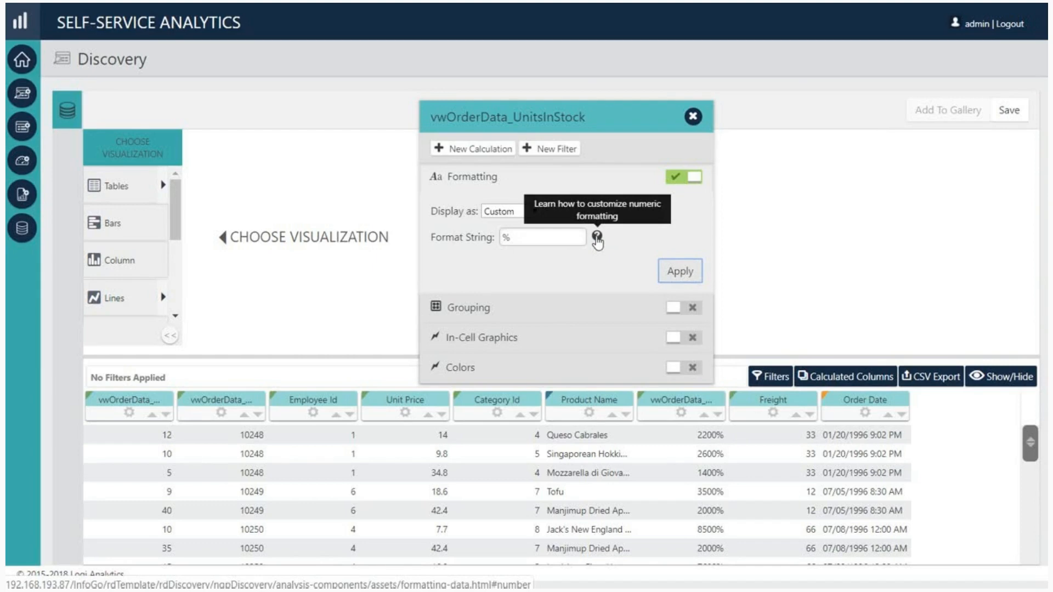
Clear and apply the Units In Stock format string, then switch the column's formatting off and on again and close its settings
{"action": "left_click", "coordinate": [545, 237]}
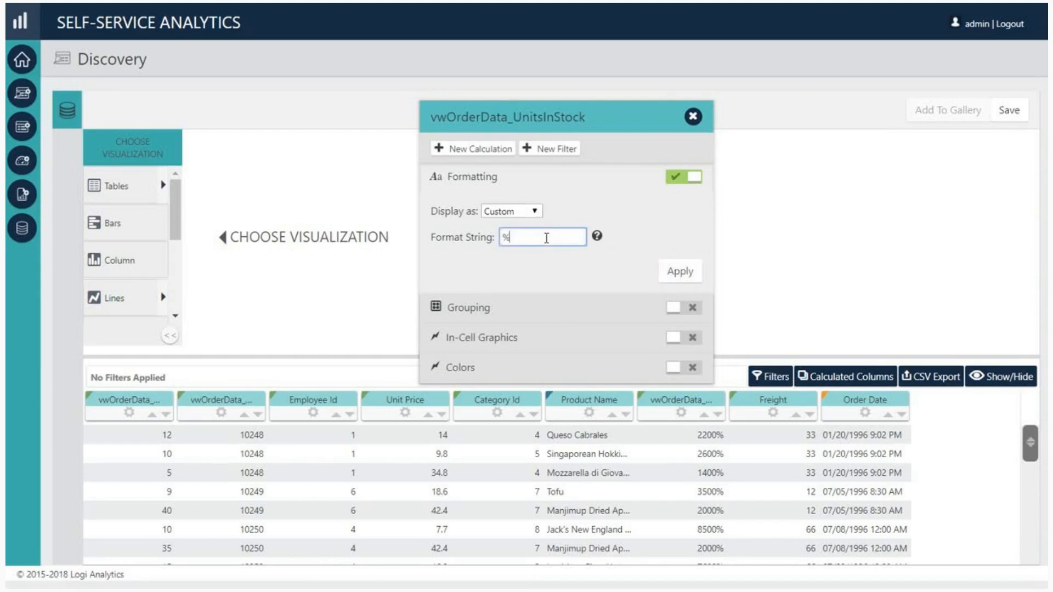
{"action": "key", "text": "BackSpace"}
{"action": "left_click", "coordinate": [671, 273]}
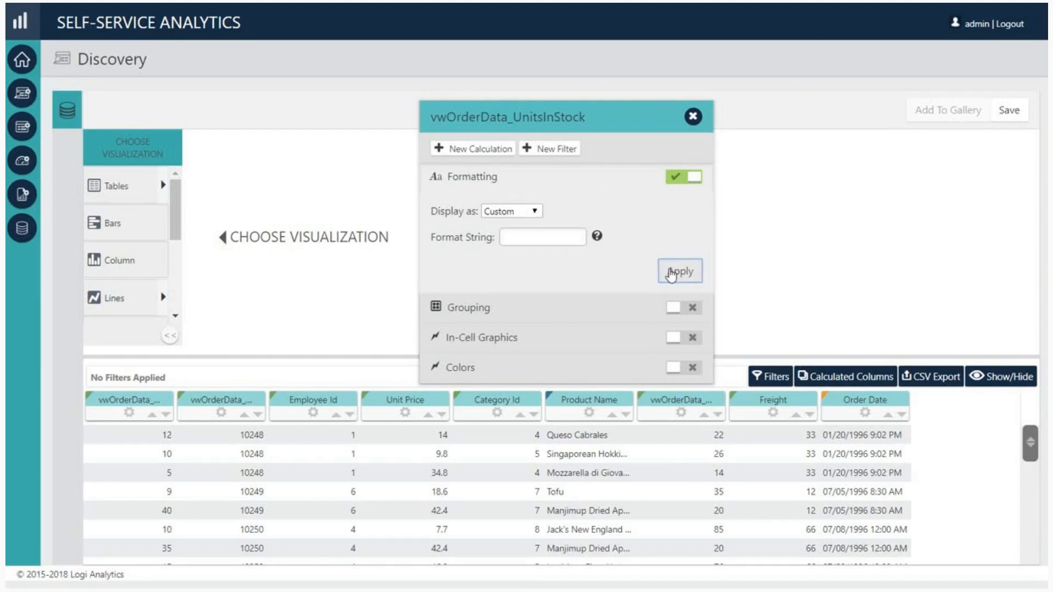
{"action": "left_click", "coordinate": [683, 178]}
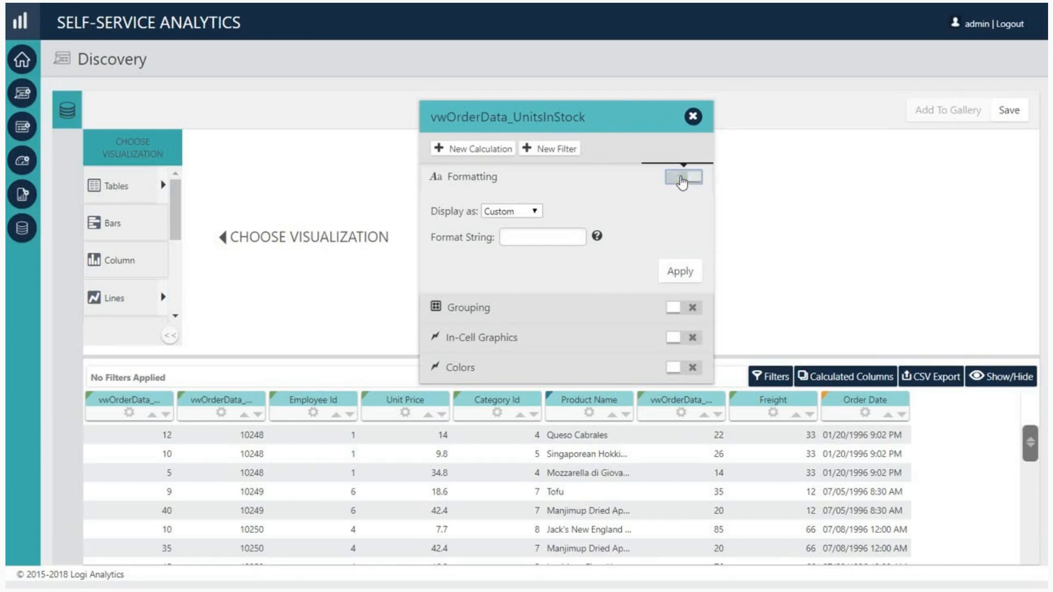
{"action": "left_click", "coordinate": [682, 178]}
{"action": "left_click", "coordinate": [693, 117]}
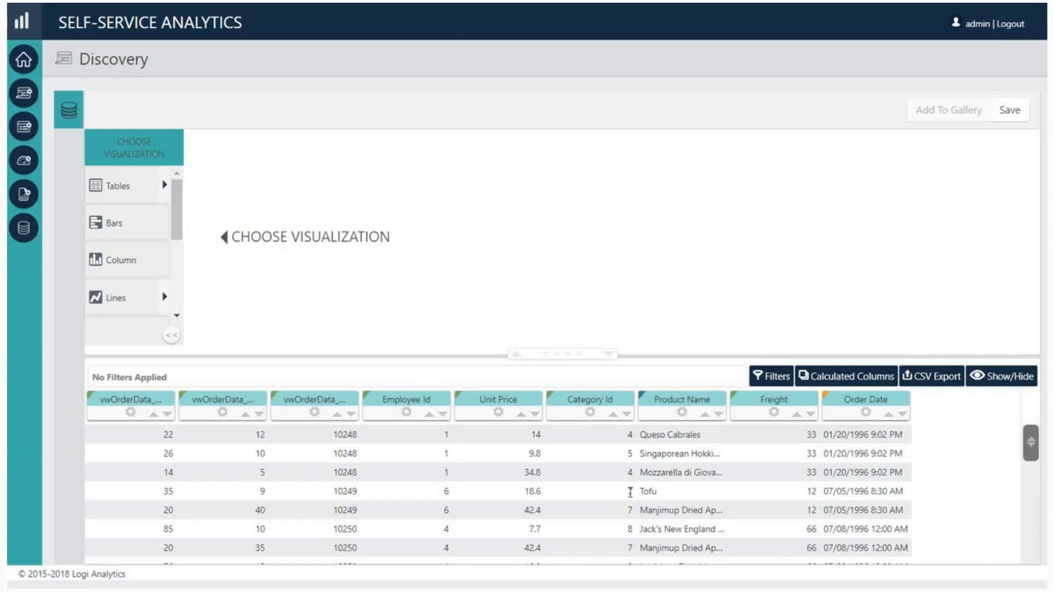
Group the table by Product Name, remove that grouping again and close the column's settings
{"action": "left_click", "coordinate": [682, 412]}
{"action": "left_click", "coordinate": [790, 494]}
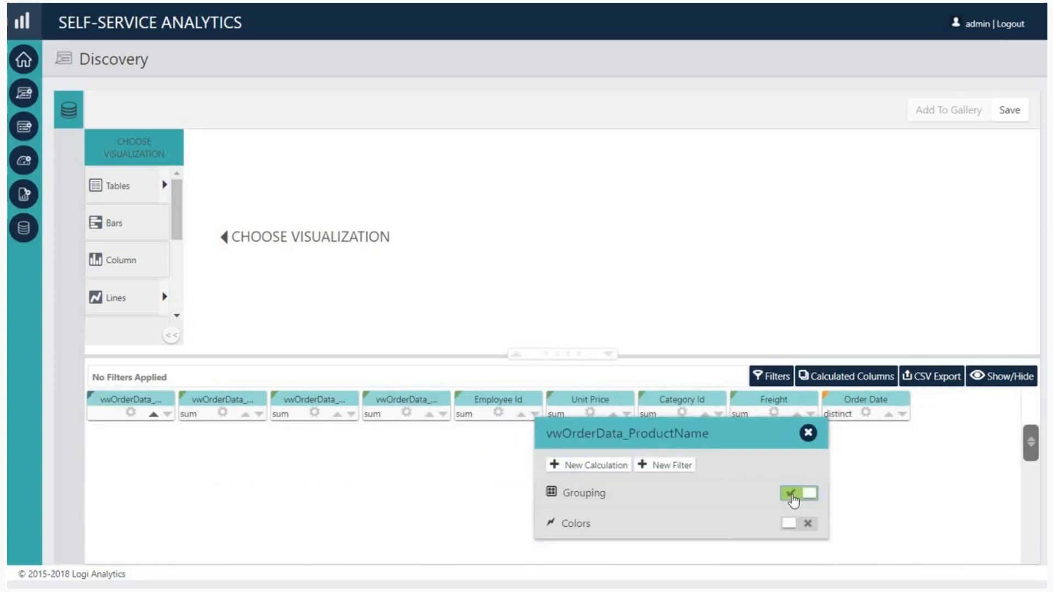
{"action": "left_click", "coordinate": [791, 495]}
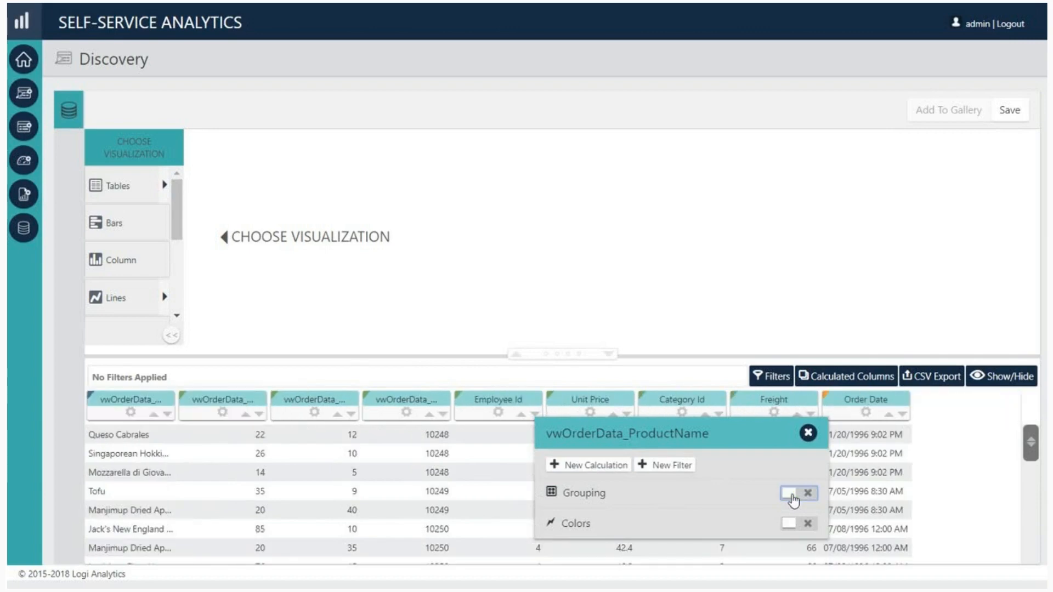
{"action": "left_click", "coordinate": [808, 435]}
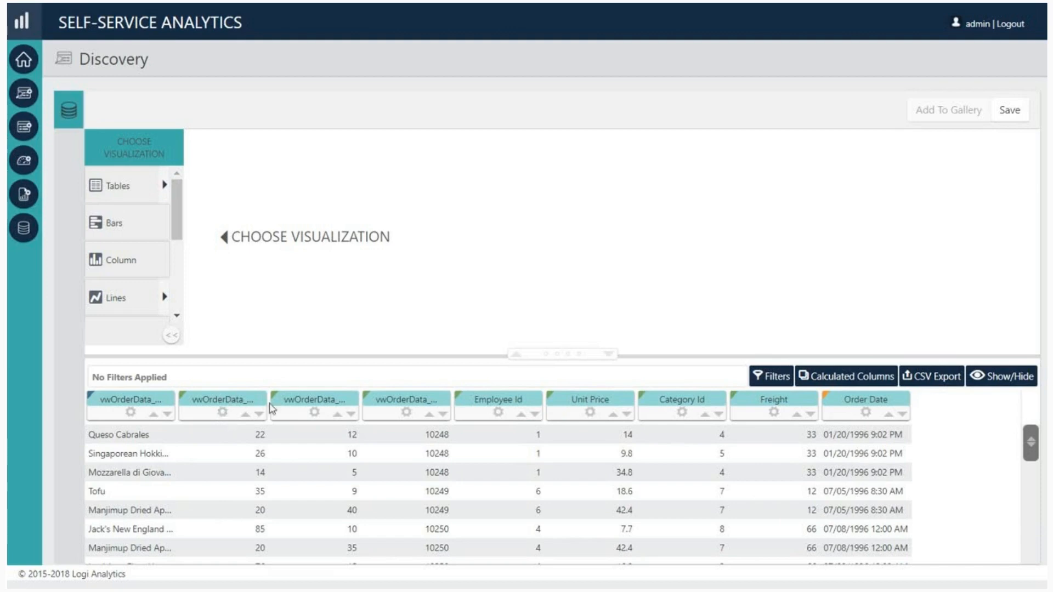
Open the Units In Stock column's settings above the table and enable grouping by Width of Groups with width 4
{"action": "left_click", "coordinate": [223, 413]}
{"action": "left_click_drag", "start_coordinate": [258, 415], "coordinate": [540, 90]}
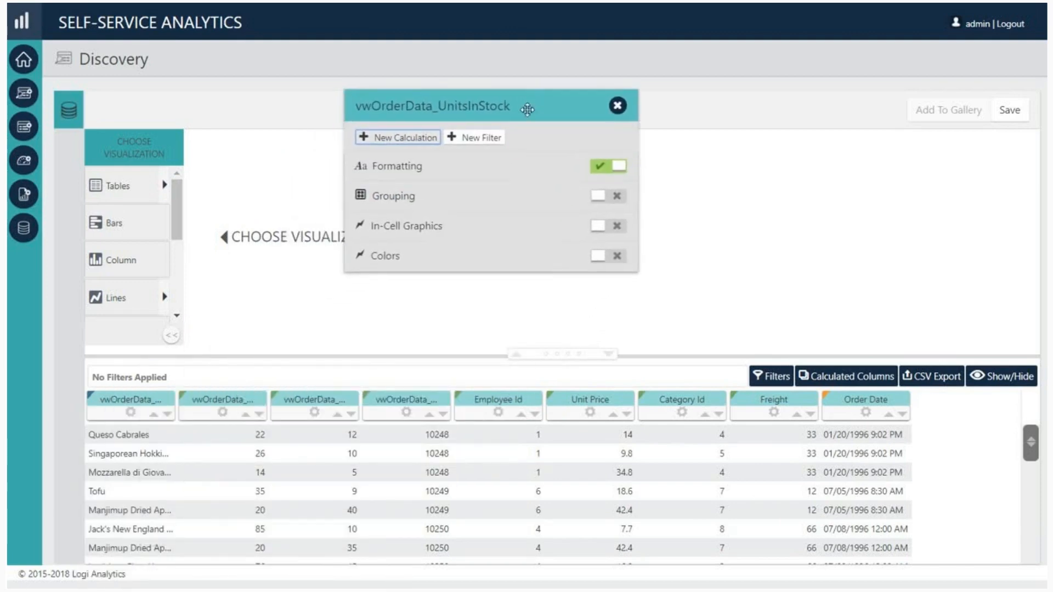
{"action": "left_click", "coordinate": [493, 198]}
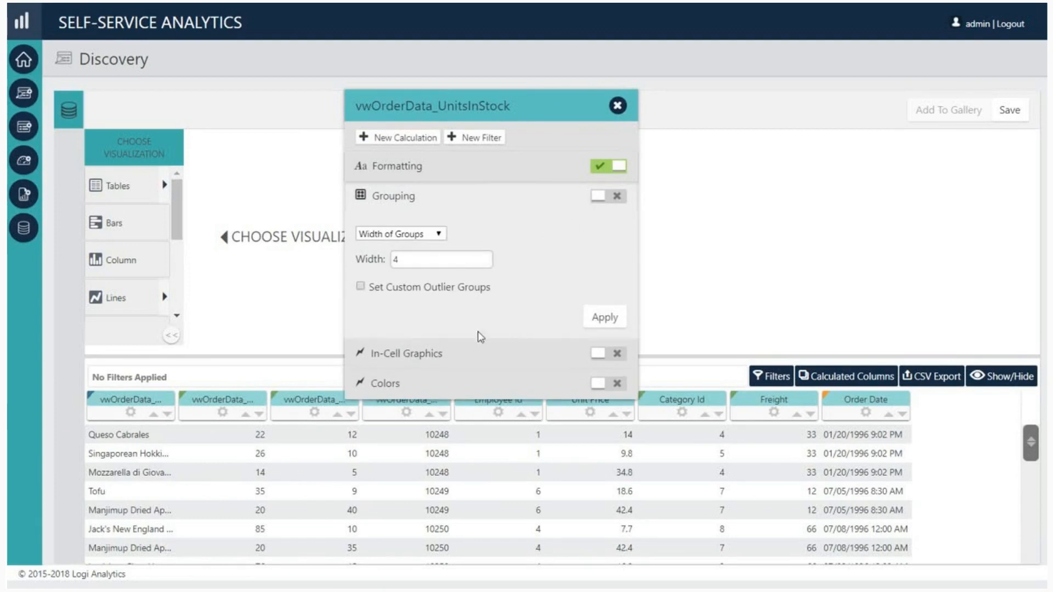
{"action": "left_click", "coordinate": [598, 198]}
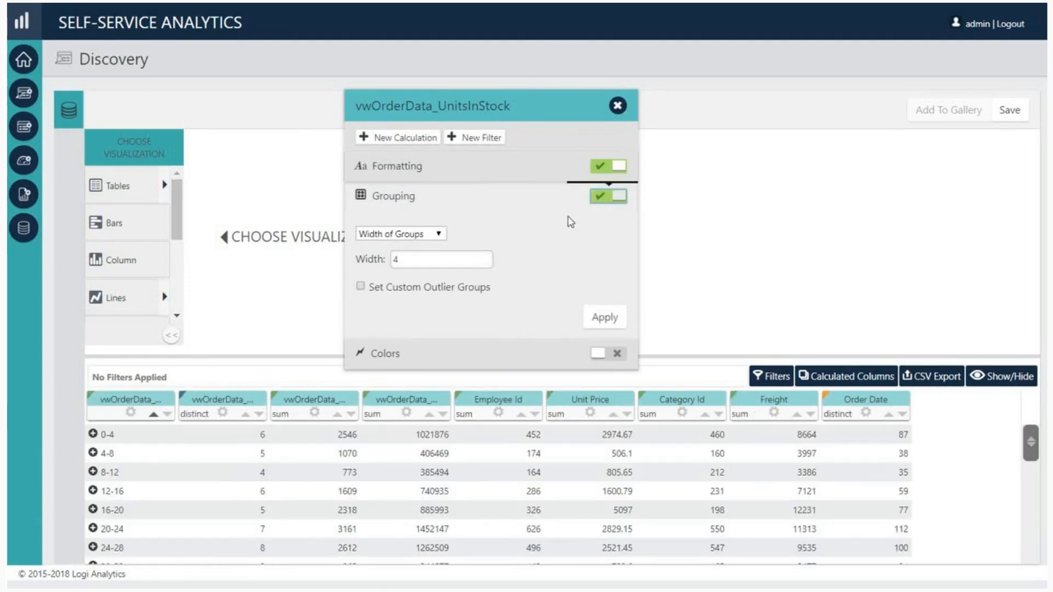
Set the Units In Stock column's grouping method to Automatic and apply it
{"action": "left_click", "coordinate": [410, 234]}
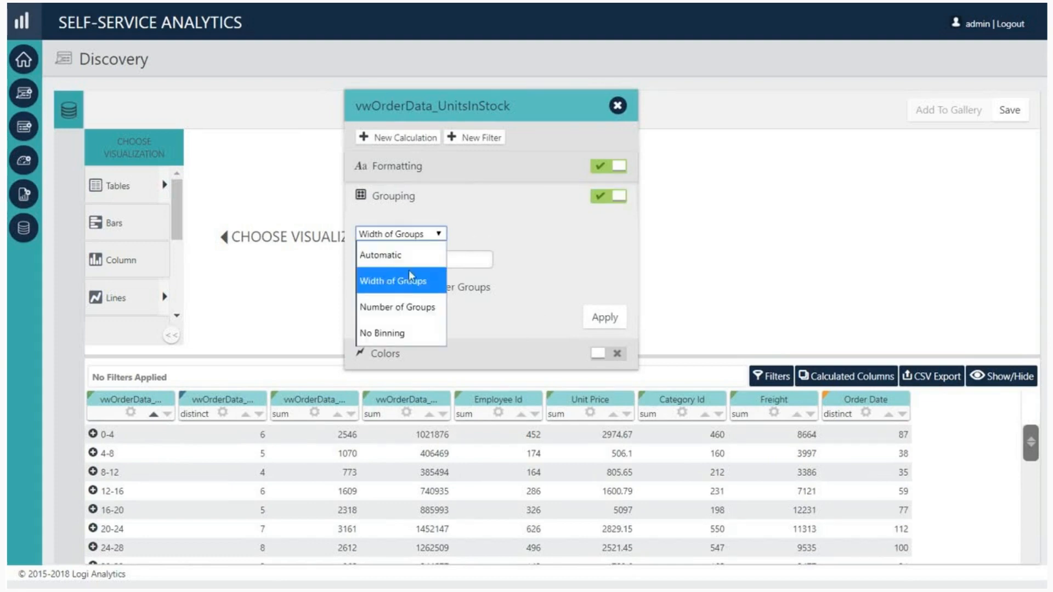
{"action": "left_click", "coordinate": [406, 257]}
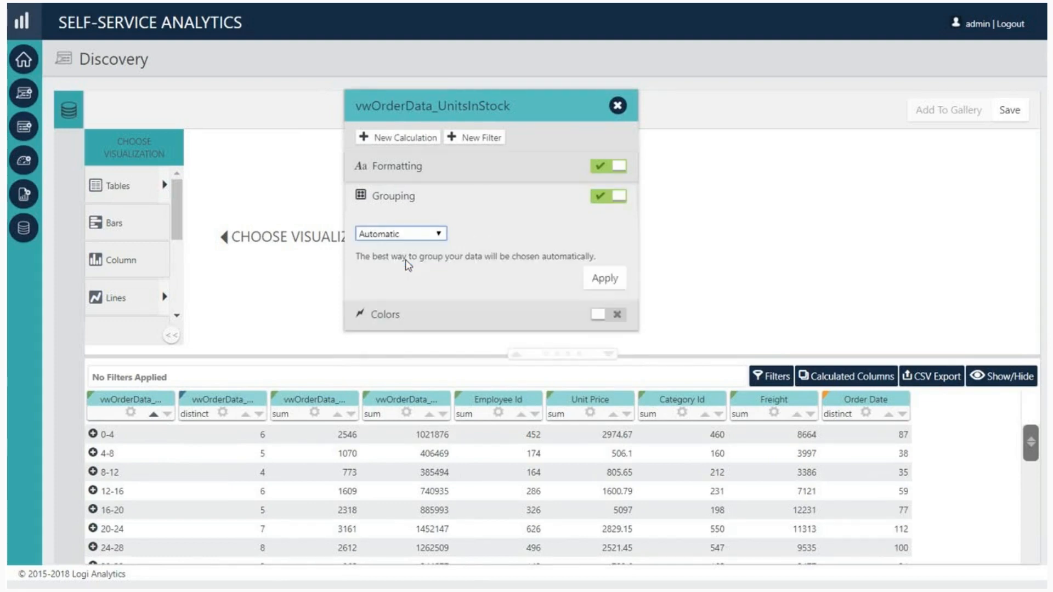
{"action": "left_click", "coordinate": [606, 279]}
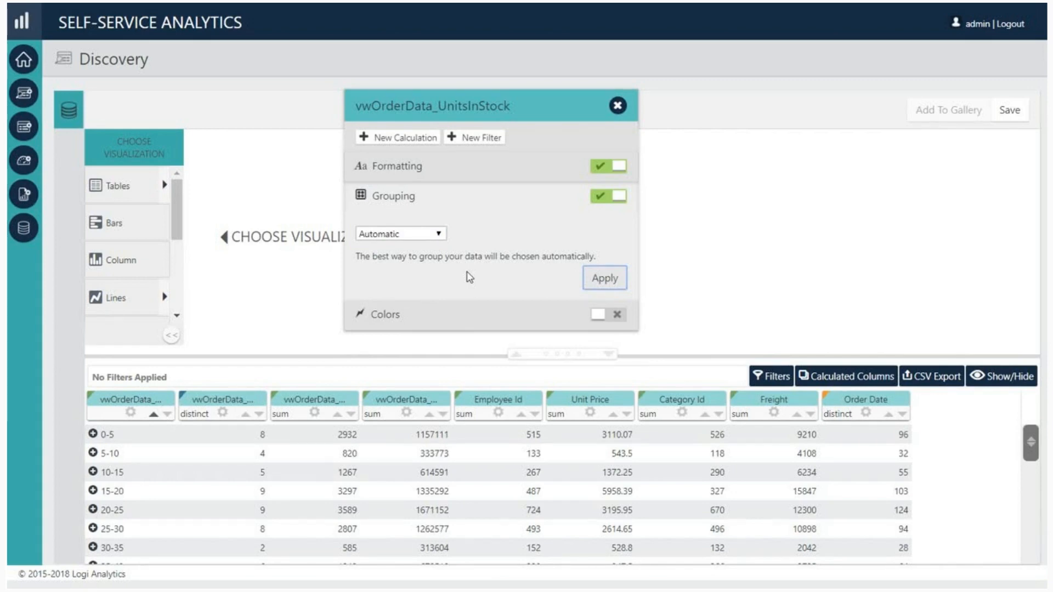
Set the Units In Stock column's grouping method to Width of Groups with a width of 4 and apply it
{"action": "left_click", "coordinate": [421, 236]}
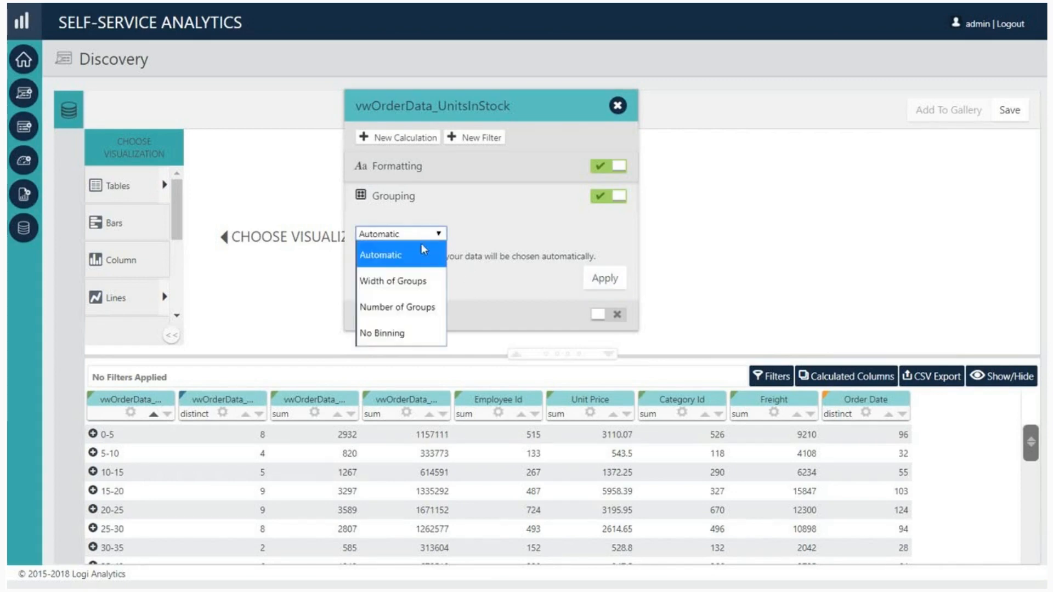
{"action": "left_click", "coordinate": [416, 275]}
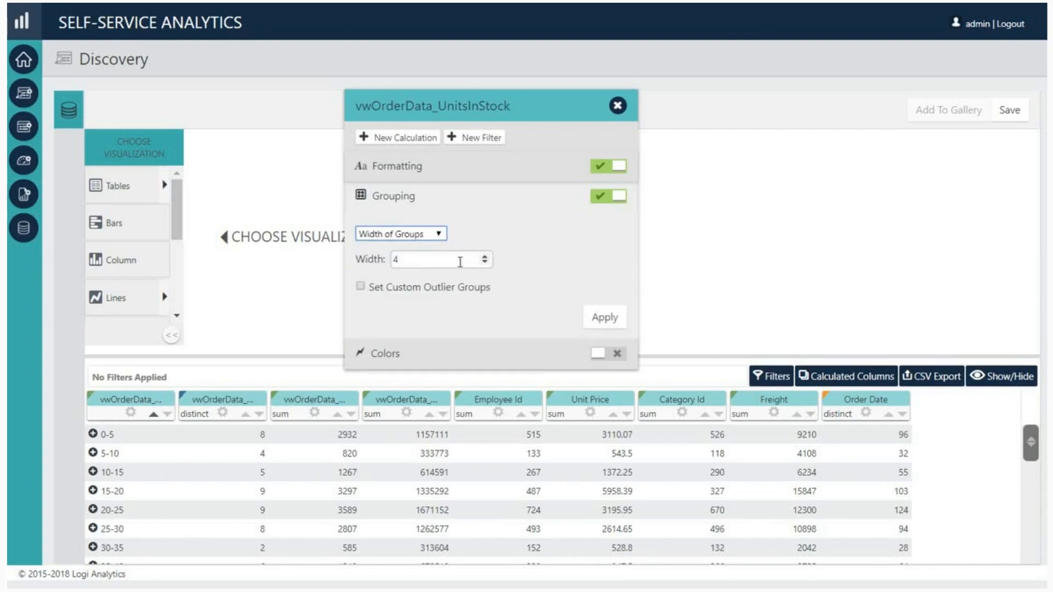
{"action": "left_click_drag", "start_coordinate": [461, 260], "coordinate": [377, 266]}
{"action": "key", "text": "BackSpace"}
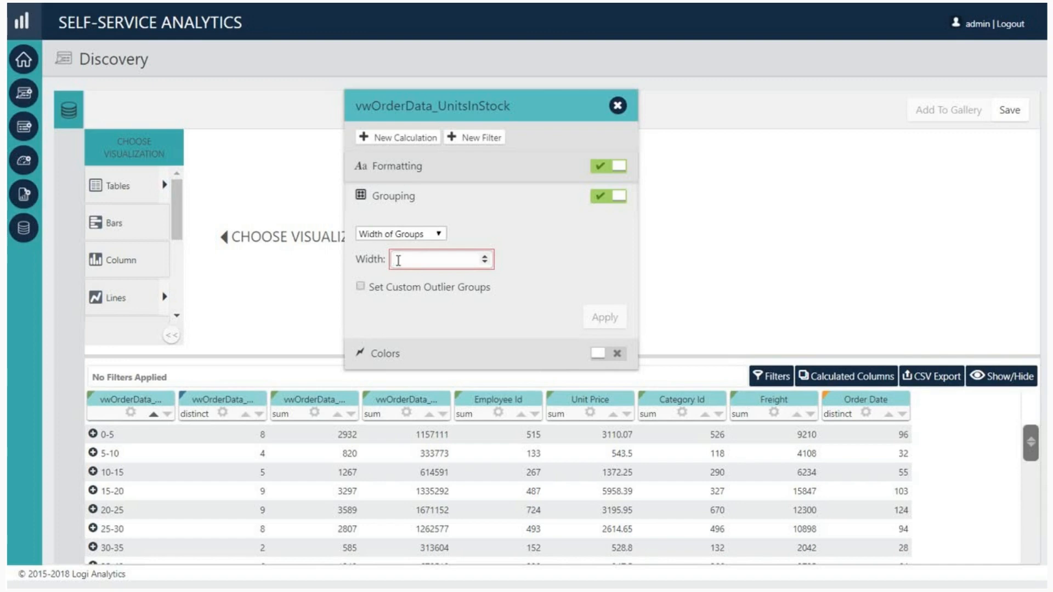
{"action": "type", "text": "4"}
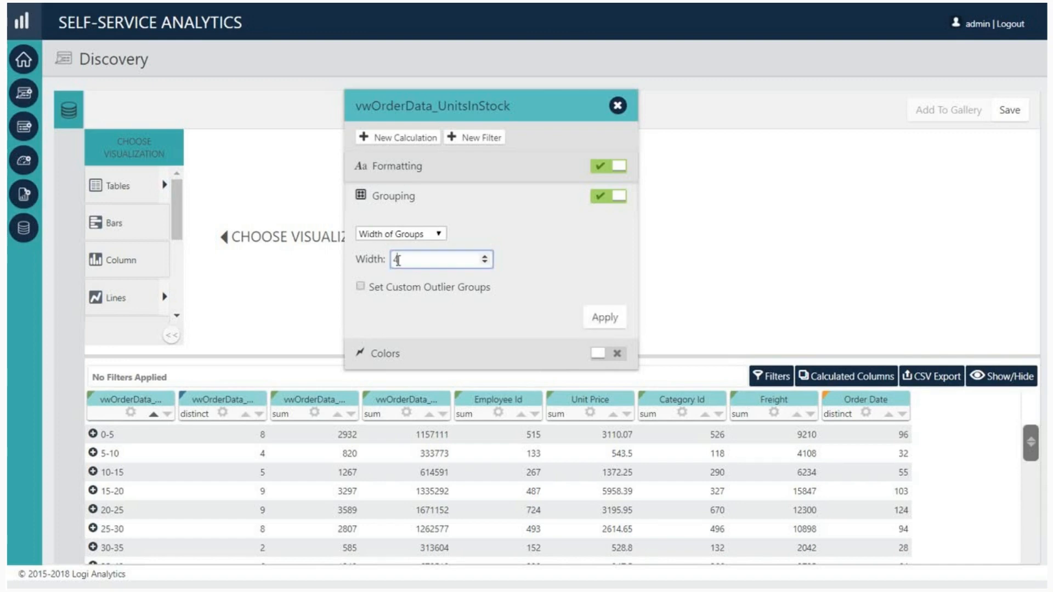
{"action": "left_click", "coordinate": [599, 322]}
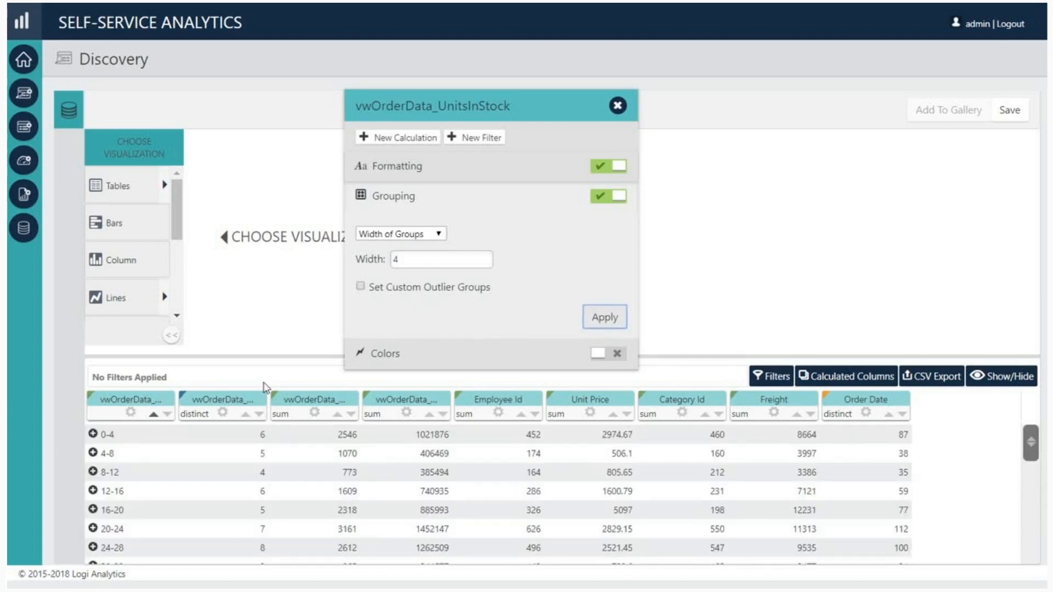
Show and hide the custom outlier group options, then expand and collapse the 0-4 group to view its rows
{"action": "left_click_drag", "start_coordinate": [117, 437], "coordinate": [103, 437]}
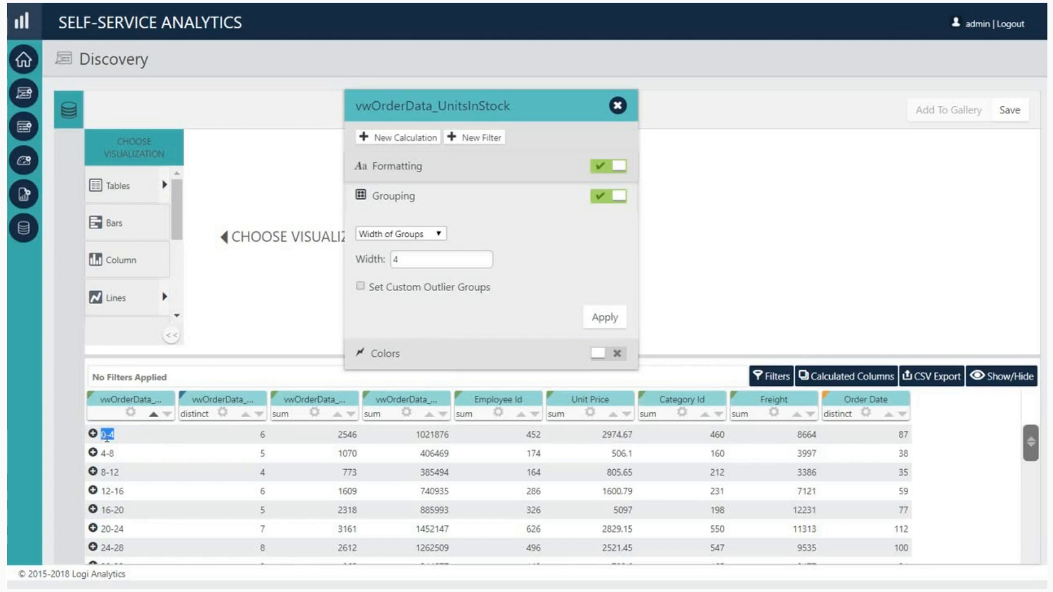
{"action": "left_click", "coordinate": [126, 442]}
{"action": "left_click", "coordinate": [361, 287]}
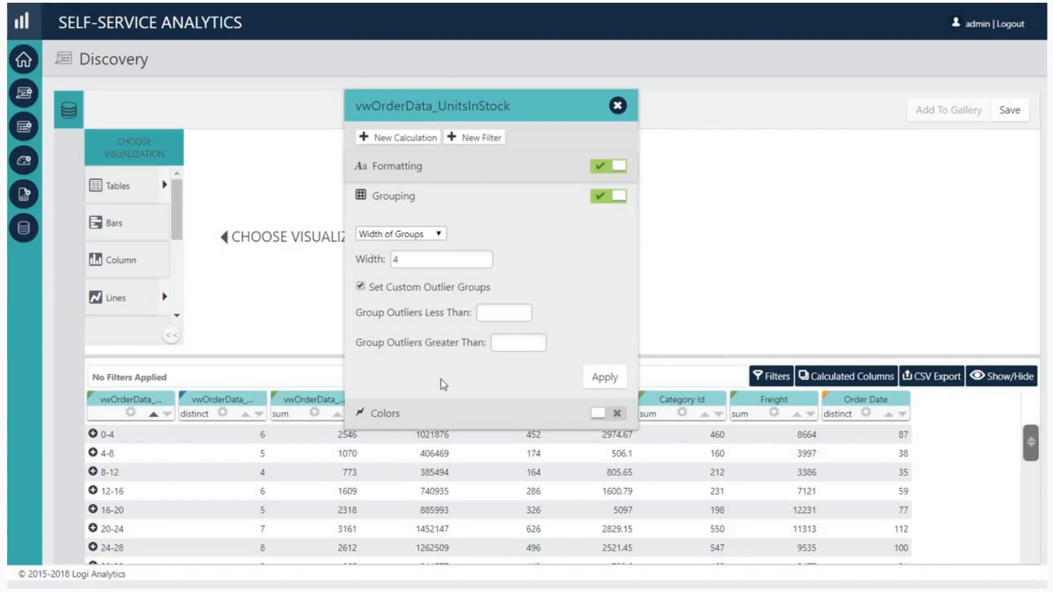
{"action": "left_click", "coordinate": [361, 286]}
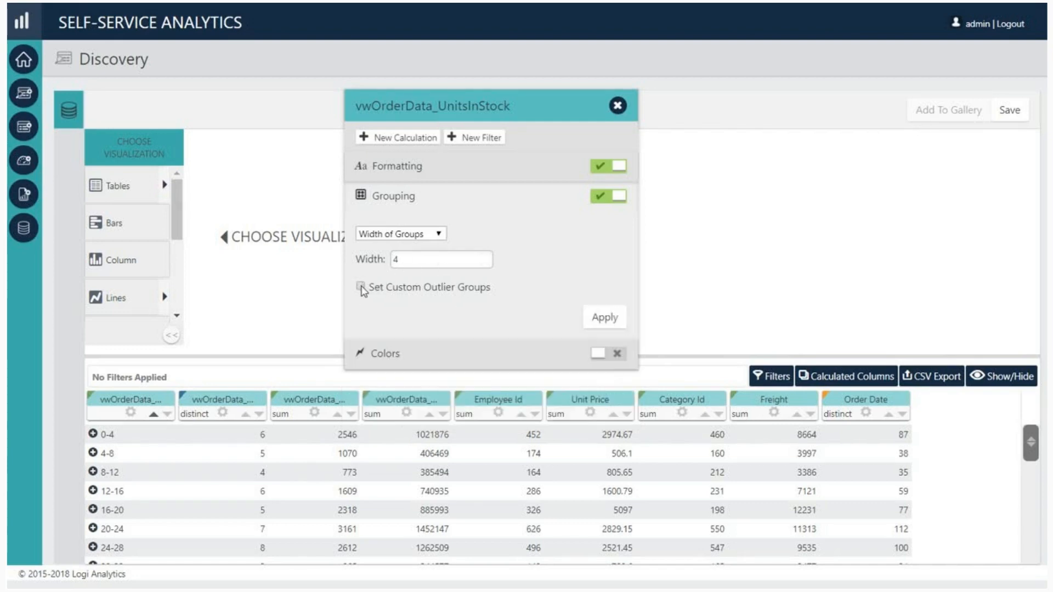
{"action": "left_click", "coordinate": [93, 434]}
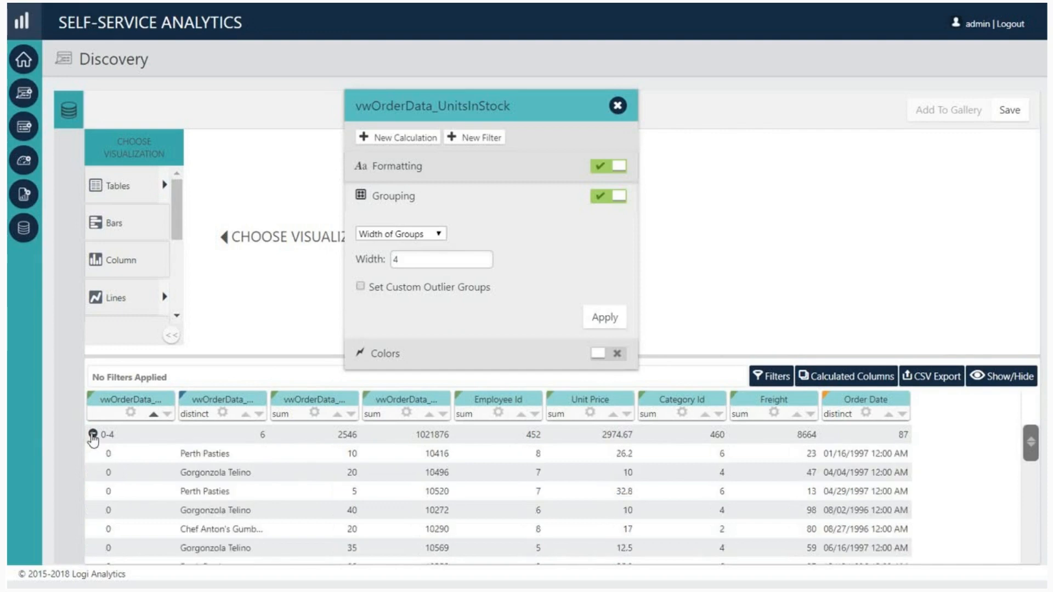
{"action": "left_click", "coordinate": [93, 435]}
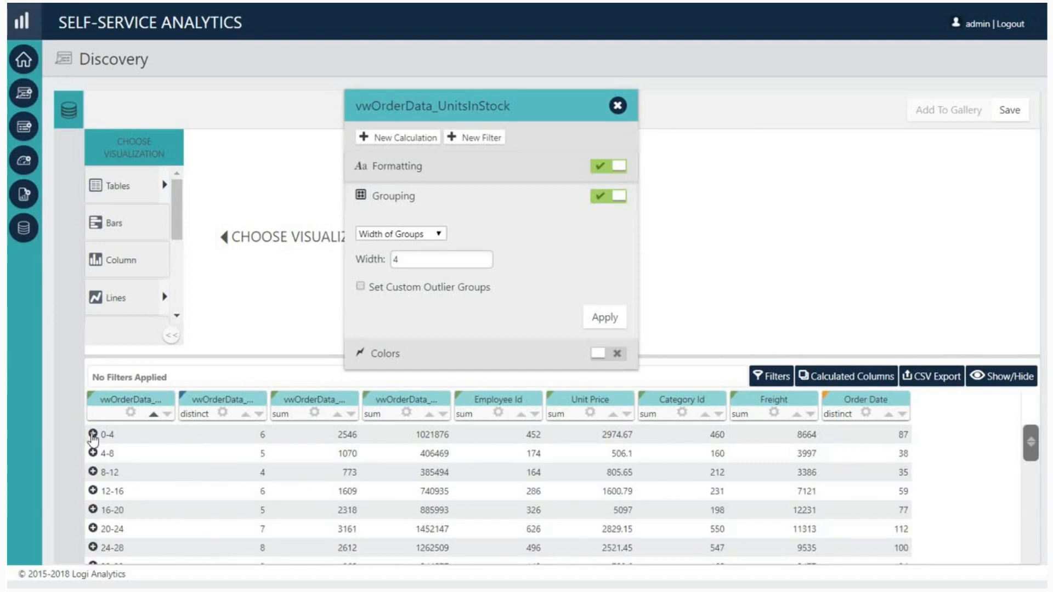
Set the Units In Stock column's grouping method to Number of Groups with approximately 10 groups and apply it
{"action": "left_click", "coordinate": [438, 234]}
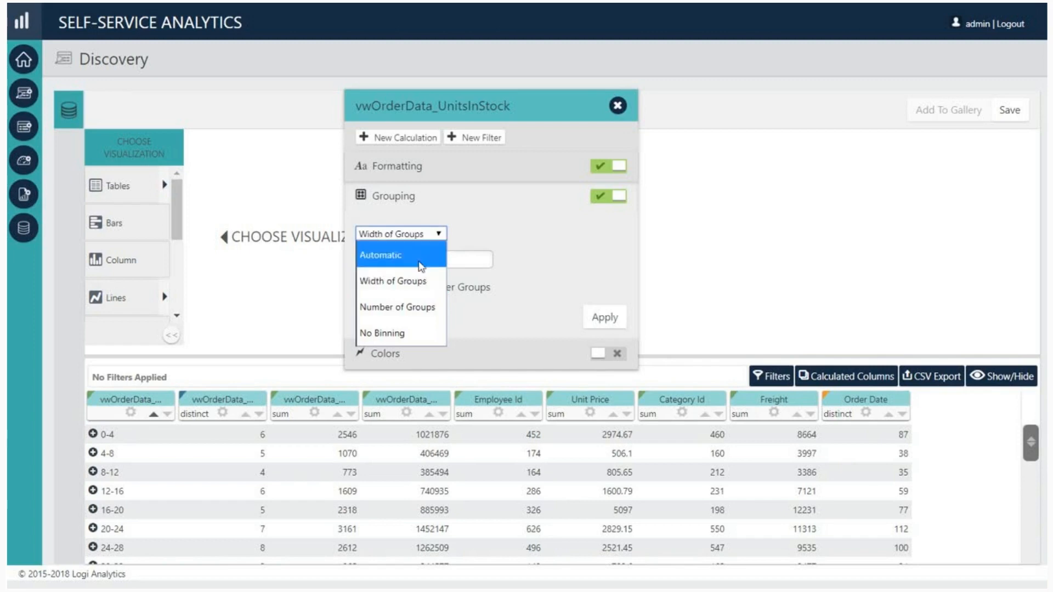
{"action": "left_click", "coordinate": [403, 306]}
{"action": "left_click", "coordinate": [505, 261]}
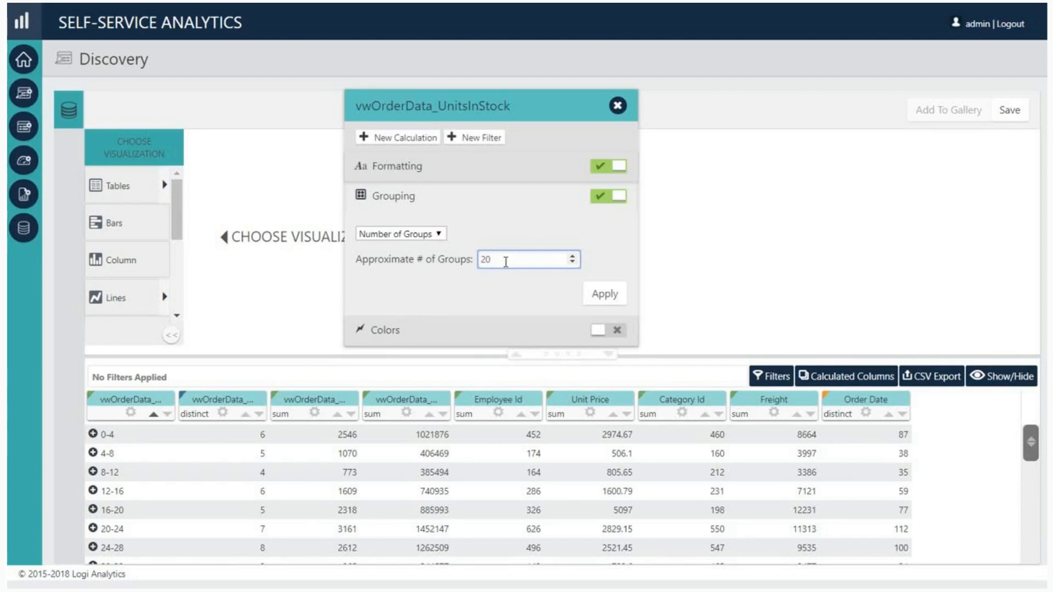
{"action": "key", "text": "BackSpace"}
{"action": "key", "text": "BackSpace"}
{"action": "type", "text": "10"}
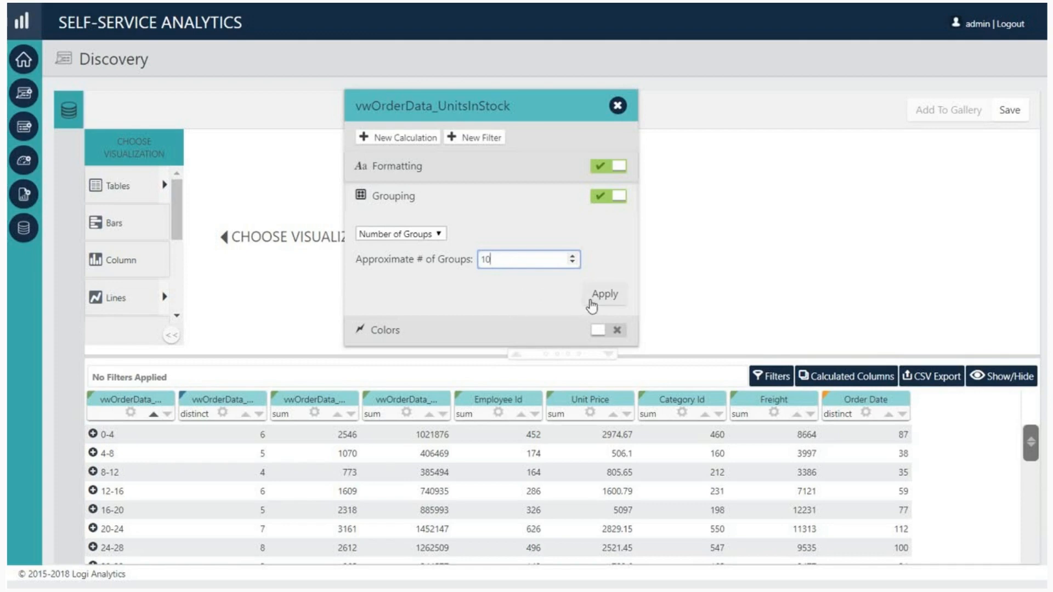
{"action": "left_click", "coordinate": [592, 301]}
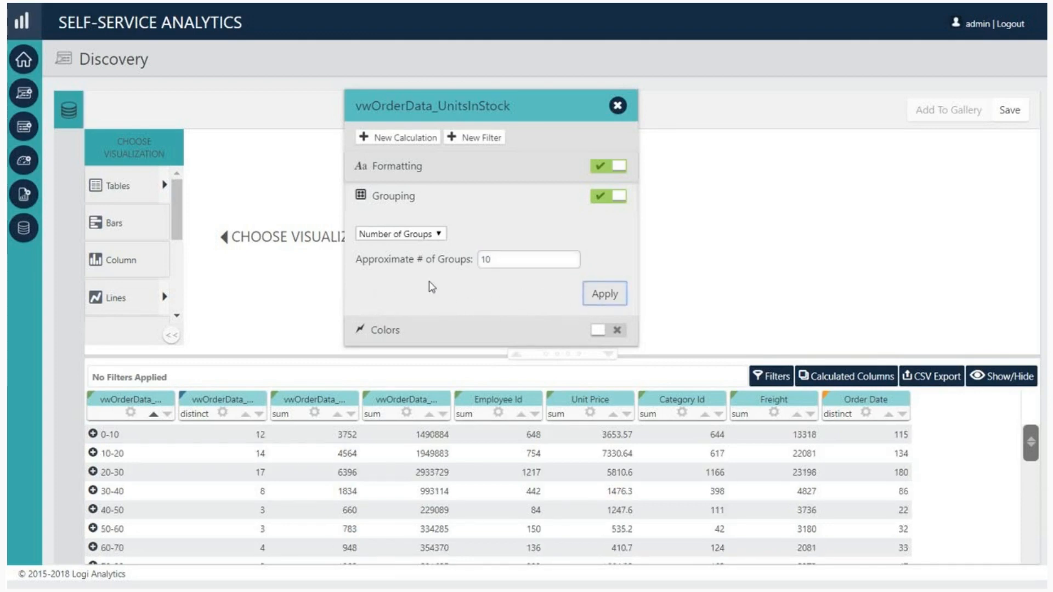
Expand the 0-10 group, look through its rows and collapse it again
{"action": "double_click", "coordinate": [499, 261]}
{"action": "left_click", "coordinate": [438, 292]}
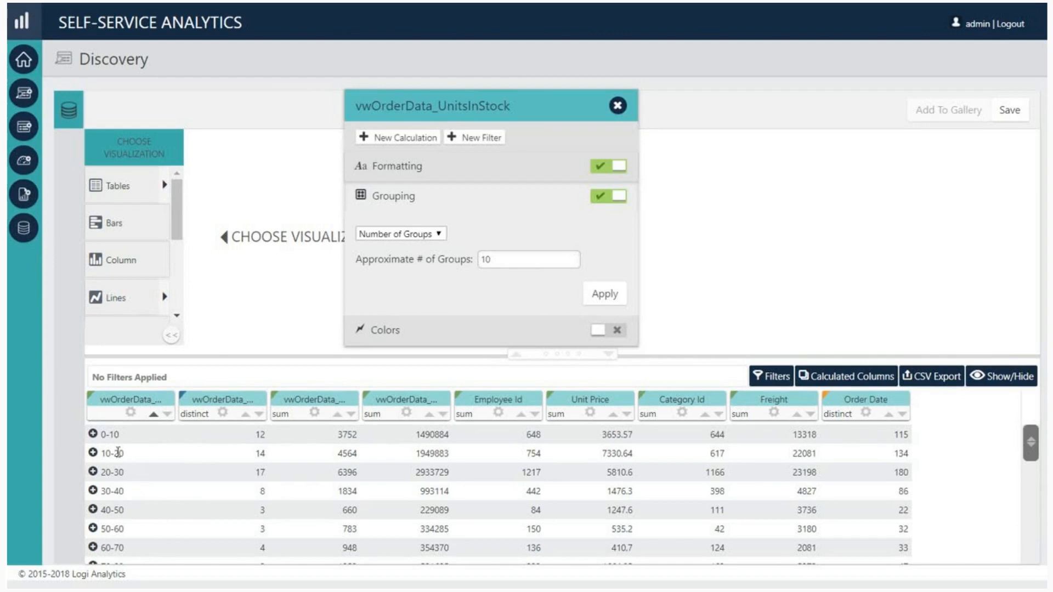
{"action": "left_click", "coordinate": [93, 434]}
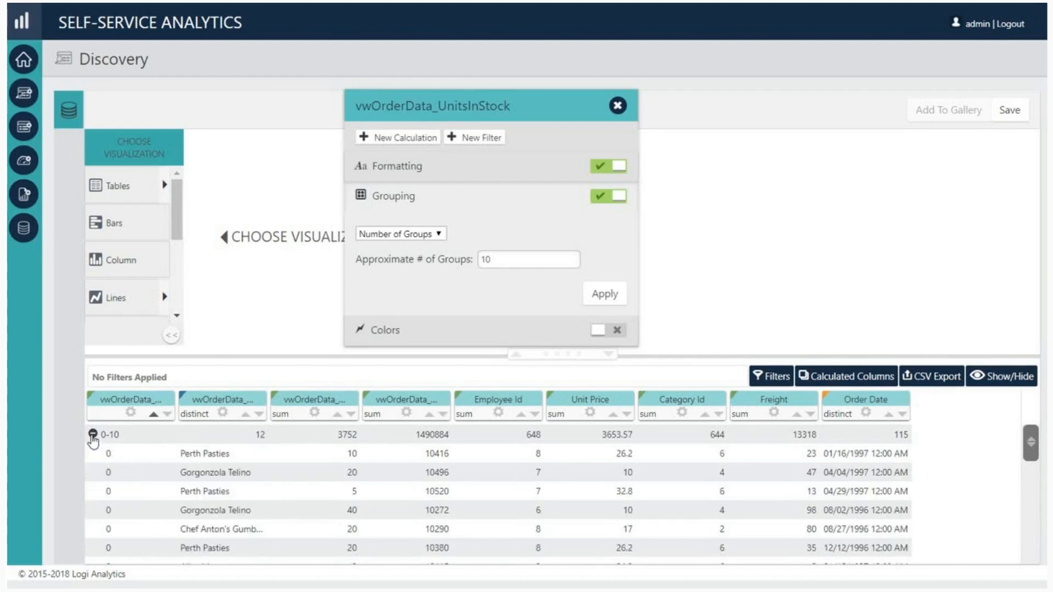
{"action": "scroll", "coordinate": [107, 449], "scroll_direction": "down", "scroll_amount": 3}
{"action": "scroll", "coordinate": [108, 451], "scroll_direction": "up", "scroll_amount": 4}
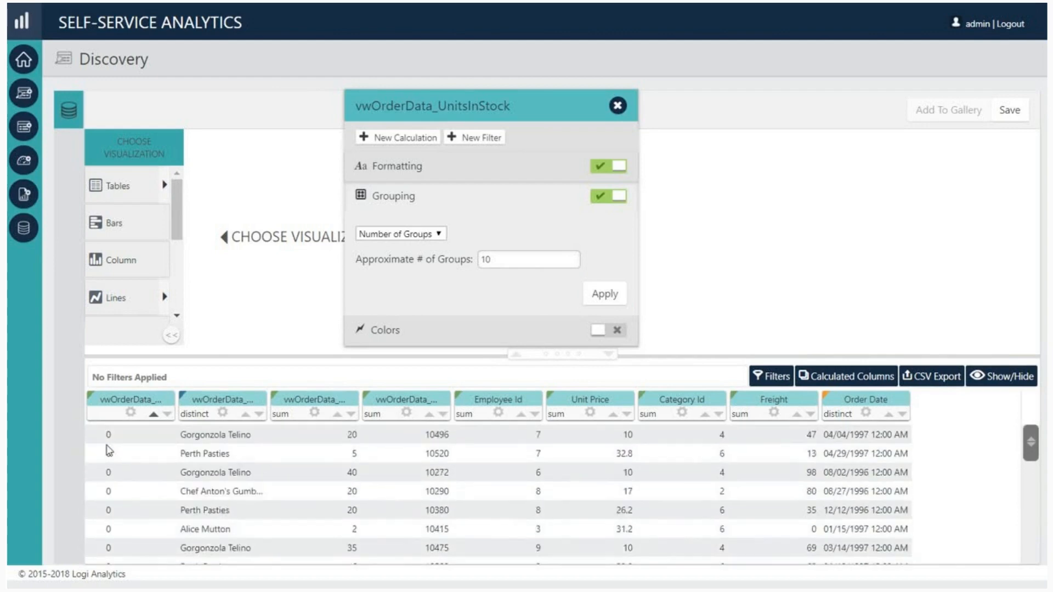
{"action": "left_click", "coordinate": [92, 435]}
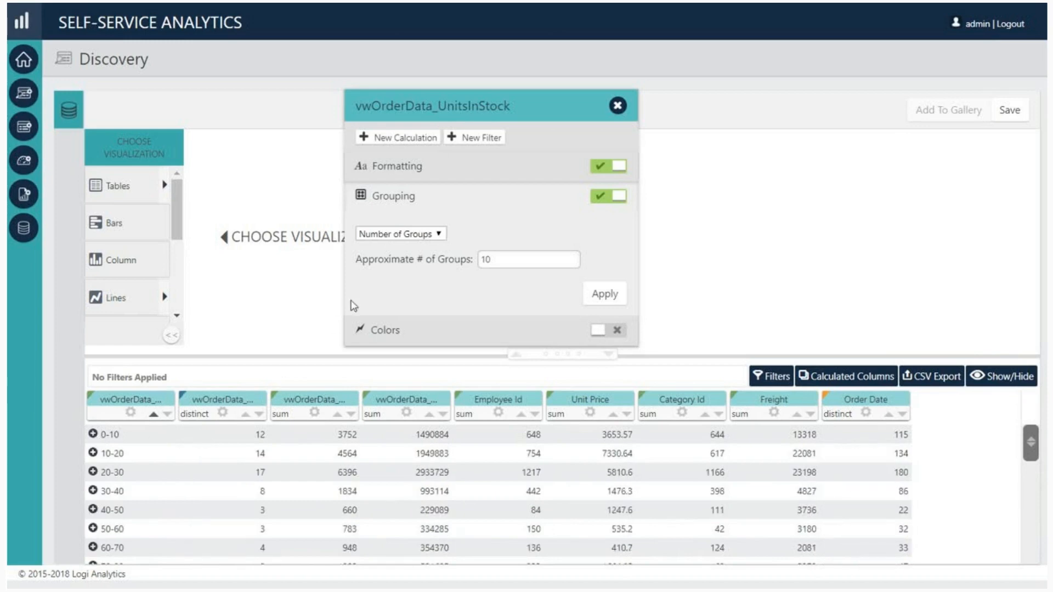
Set the Units In Stock column's grouping method to No Binning and apply it
{"action": "left_click", "coordinate": [428, 235]}
{"action": "left_click", "coordinate": [408, 332]}
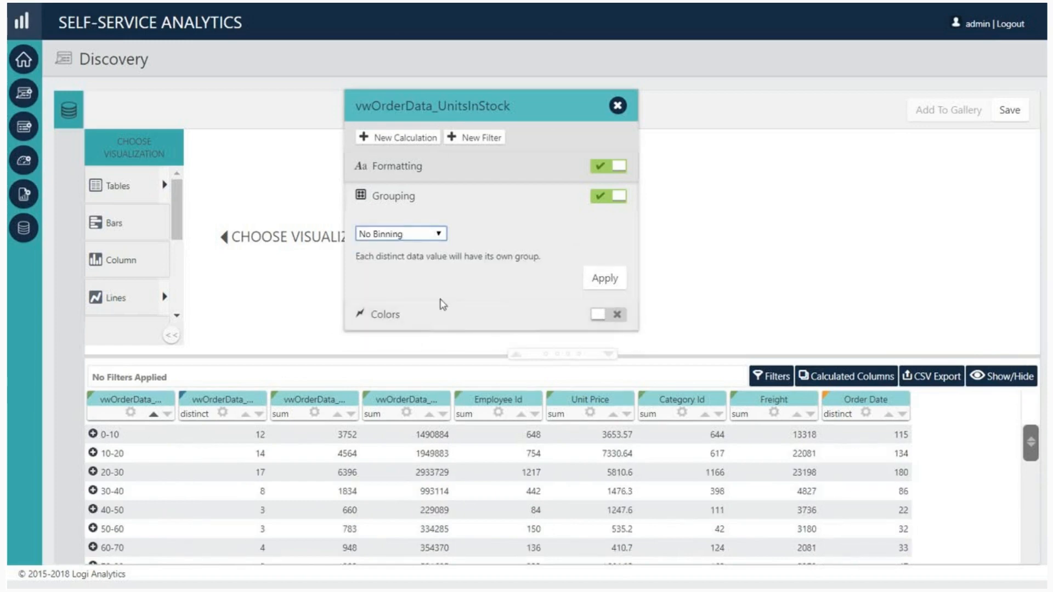
{"action": "left_click", "coordinate": [609, 279]}
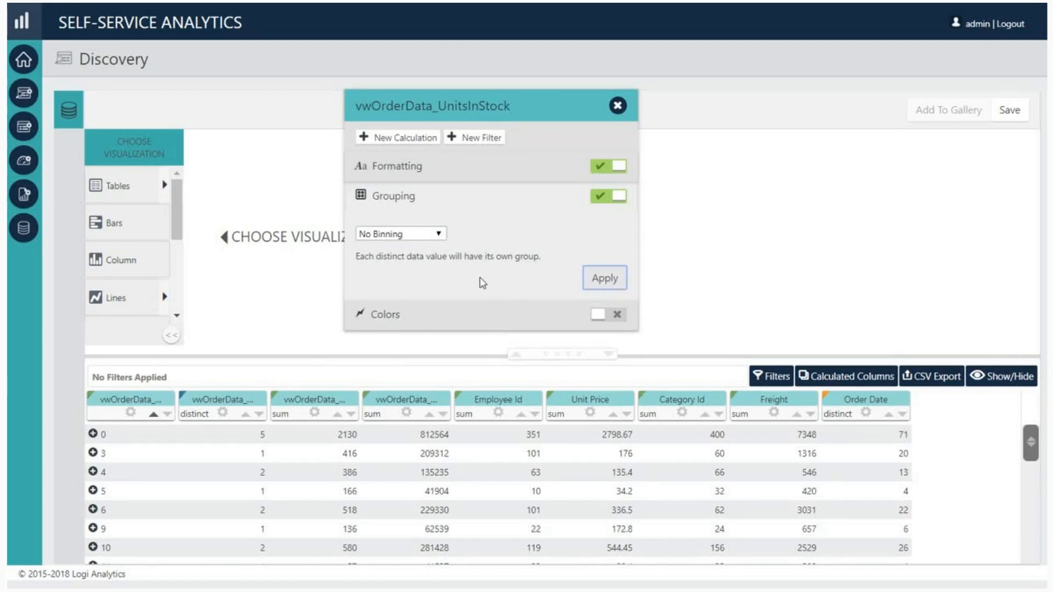
Expand the group for value 3, look through its rows, collapse it and reapply the grouping
{"action": "left_click", "coordinate": [92, 454]}
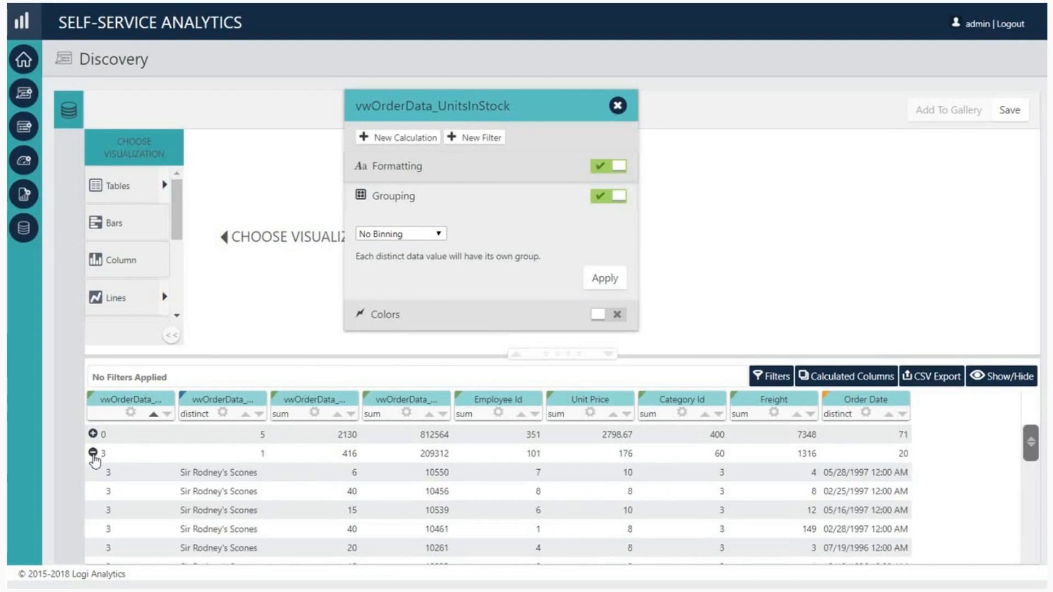
{"action": "scroll", "coordinate": [142, 499], "scroll_direction": "down", "scroll_amount": 3}
{"action": "scroll", "coordinate": [141, 500], "scroll_direction": "up", "scroll_amount": 3}
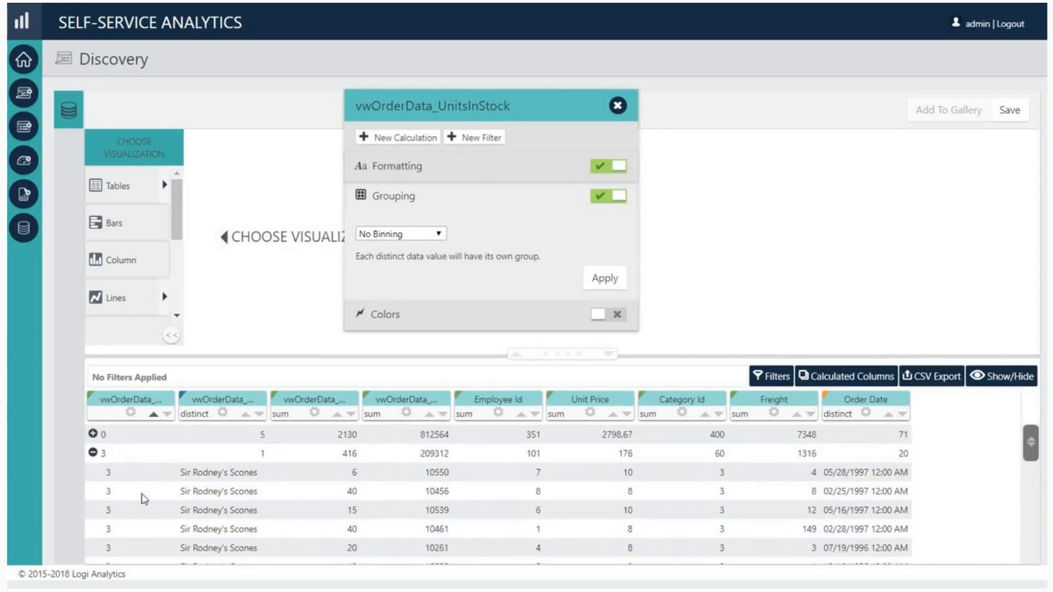
{"action": "left_click", "coordinate": [93, 453]}
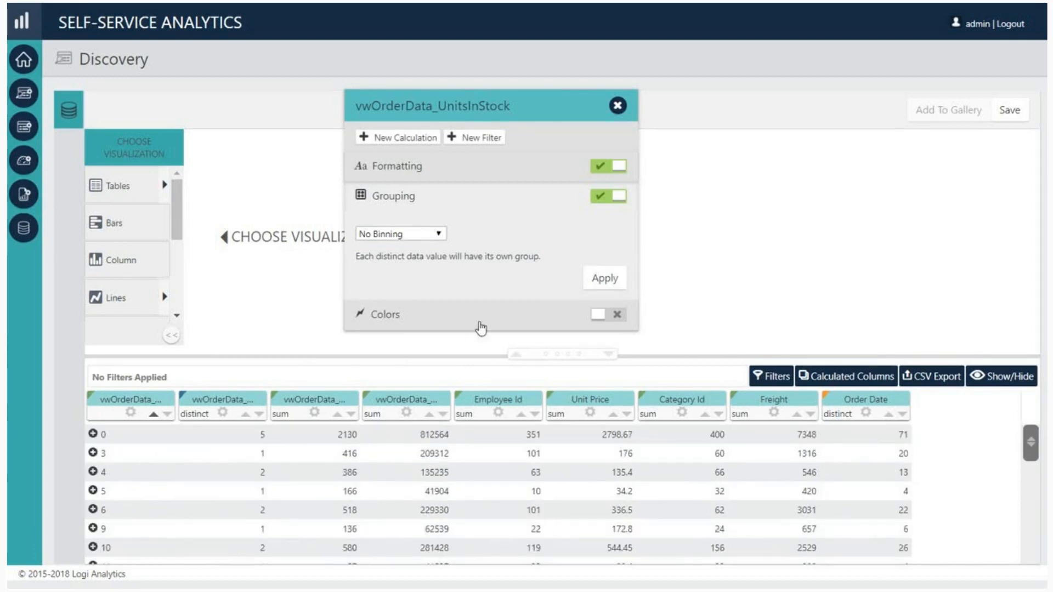
{"action": "left_click", "coordinate": [602, 283]}
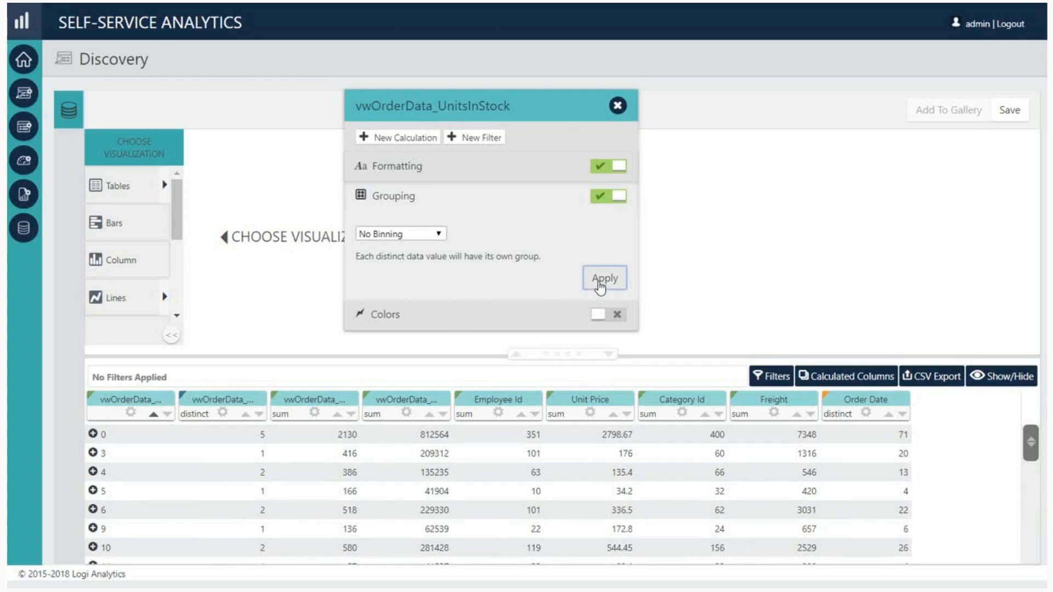
Toggle the Units In Stock grouping off and on, leave it switched off and close the column's settings
{"action": "left_click", "coordinate": [604, 204]}
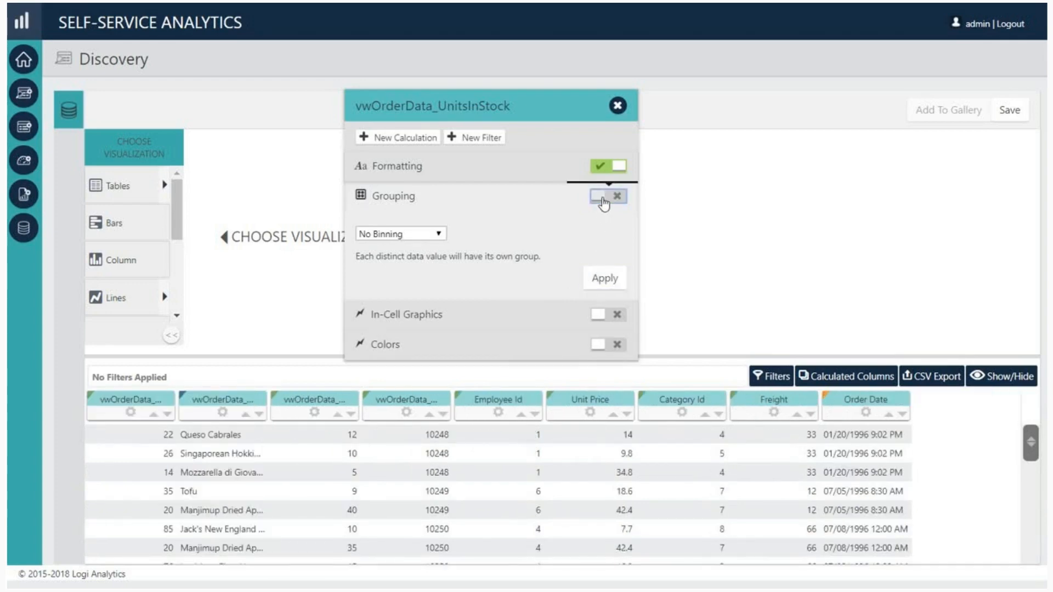
{"action": "left_click", "coordinate": [604, 204]}
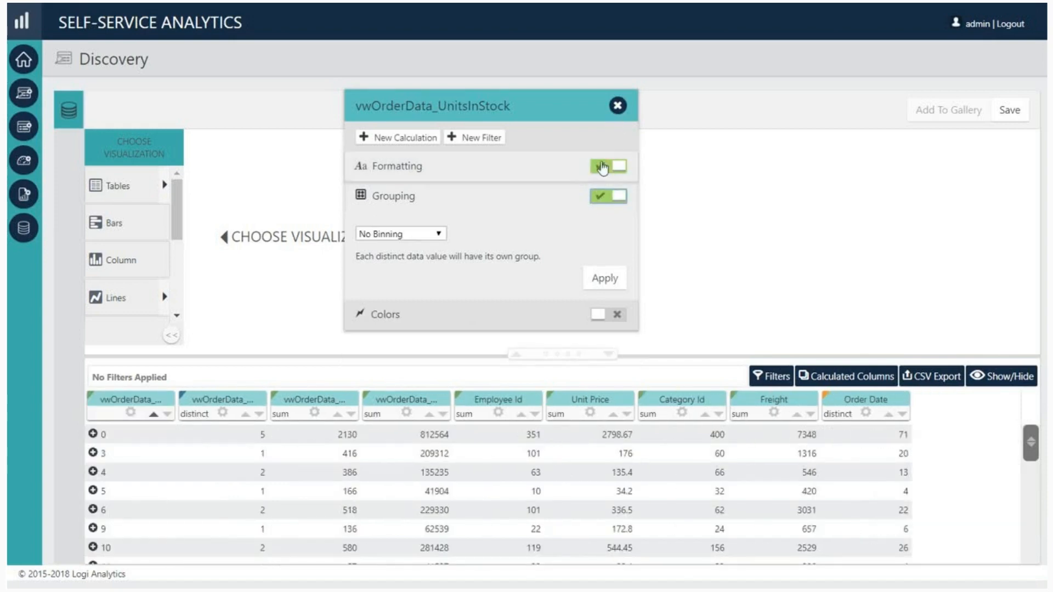
{"action": "left_click", "coordinate": [602, 197]}
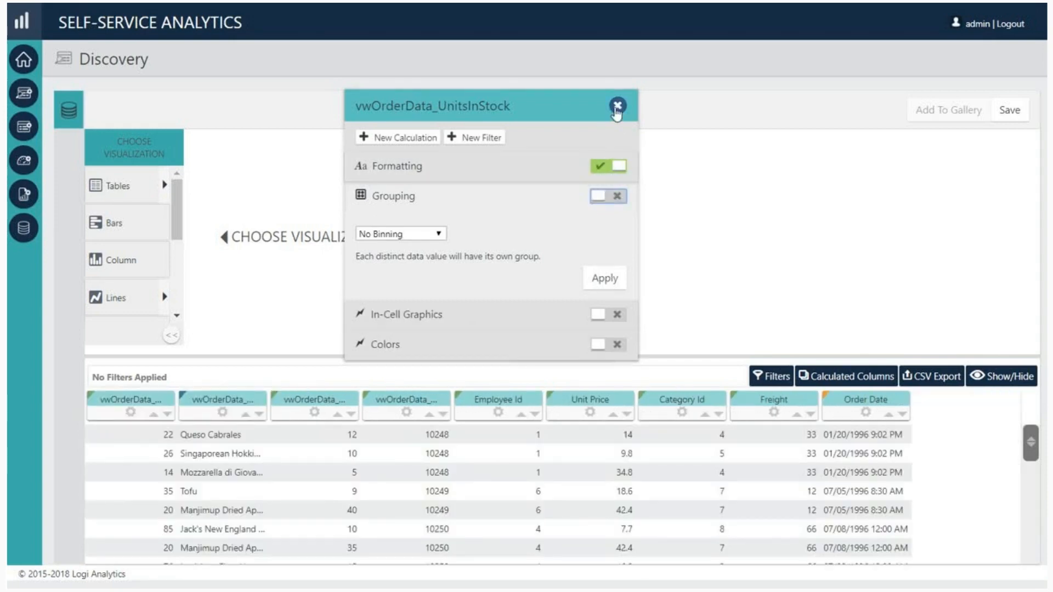
{"action": "left_click", "coordinate": [617, 106]}
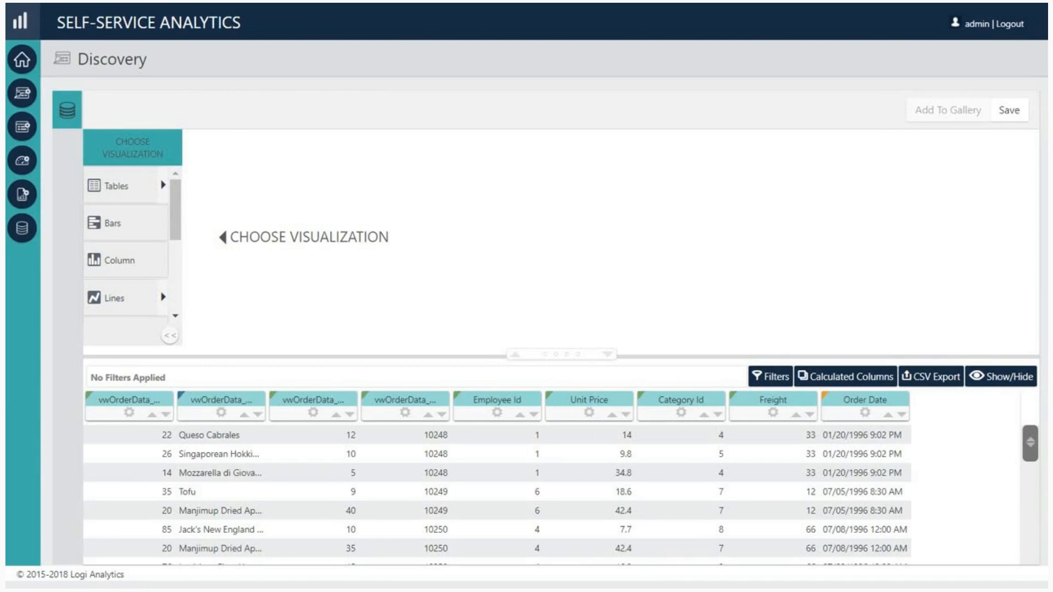
Open the table's filters, move their window away from the columns and add a filter for the Quantity column
{"action": "left_click", "coordinate": [776, 382]}
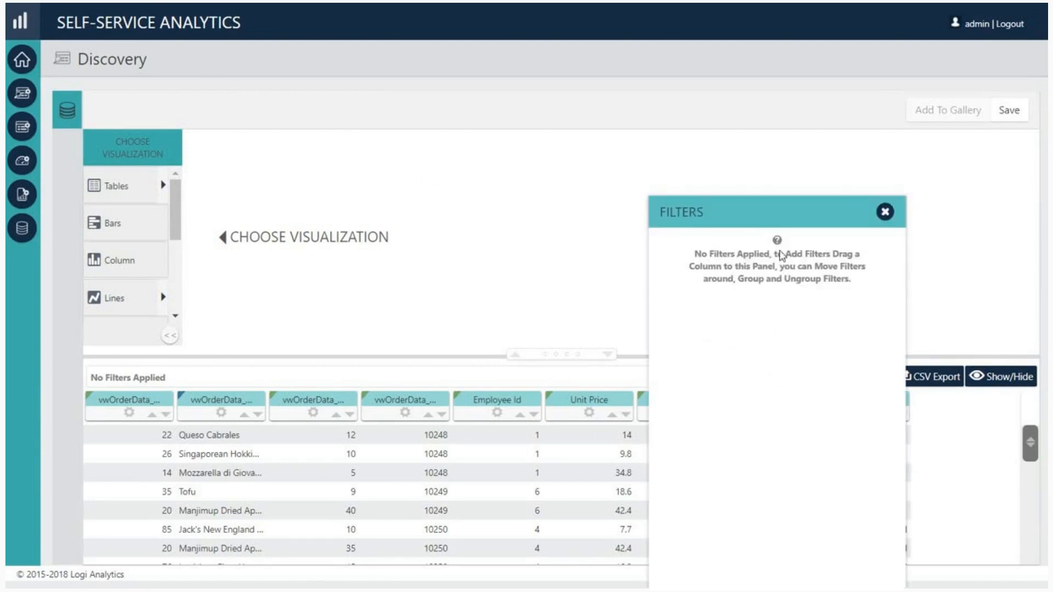
{"action": "left_click_drag", "start_coordinate": [781, 216], "coordinate": [899, 206]}
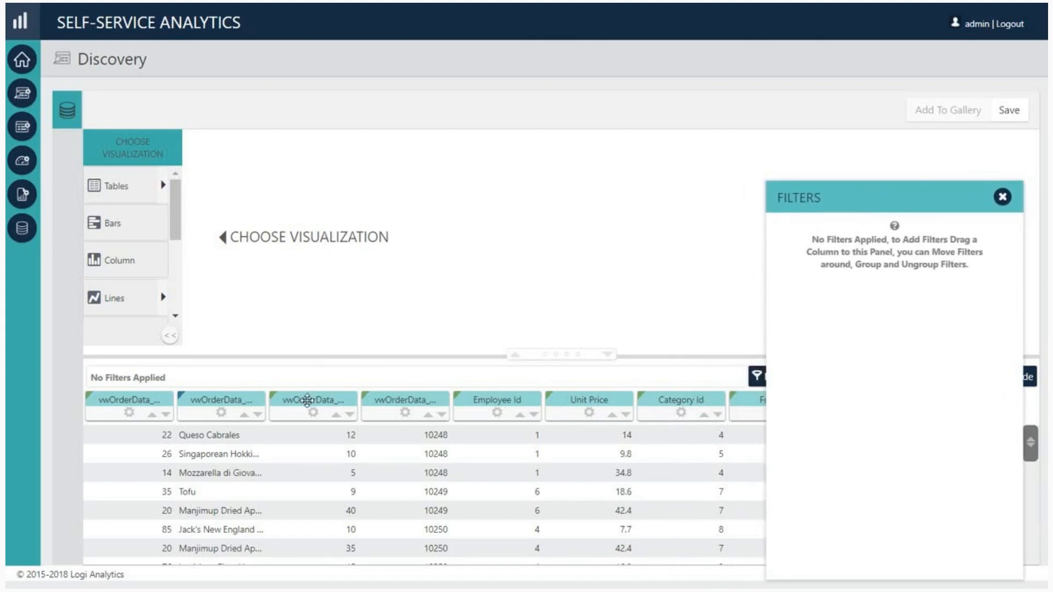
{"action": "left_click_drag", "start_coordinate": [307, 400], "coordinate": [849, 302]}
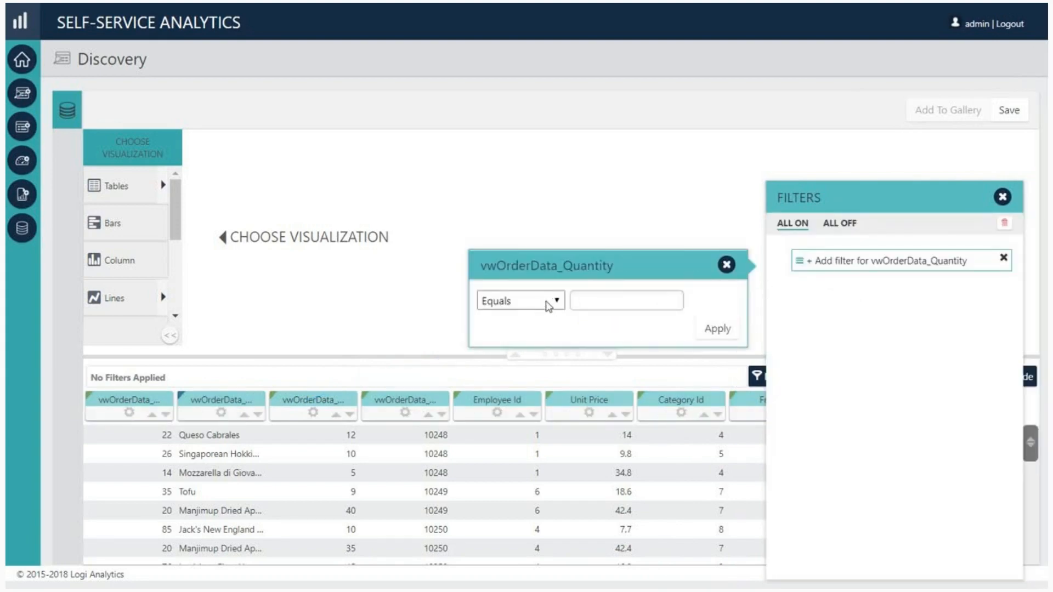
Set the Quantity filter to Greater than 20 and apply it to the table
{"action": "left_click", "coordinate": [548, 306]}
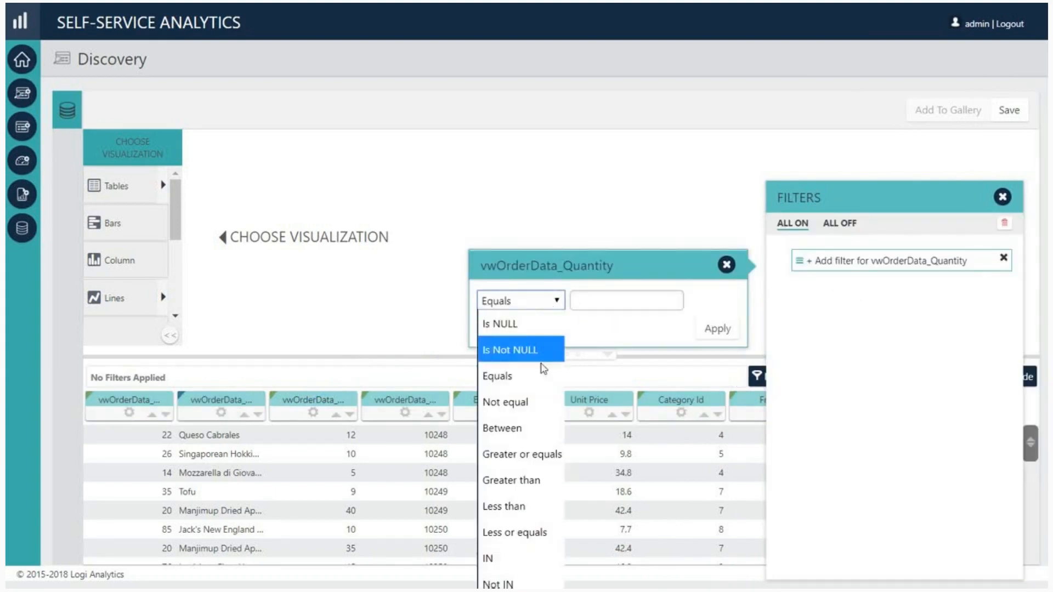
{"action": "left_click", "coordinate": [529, 478]}
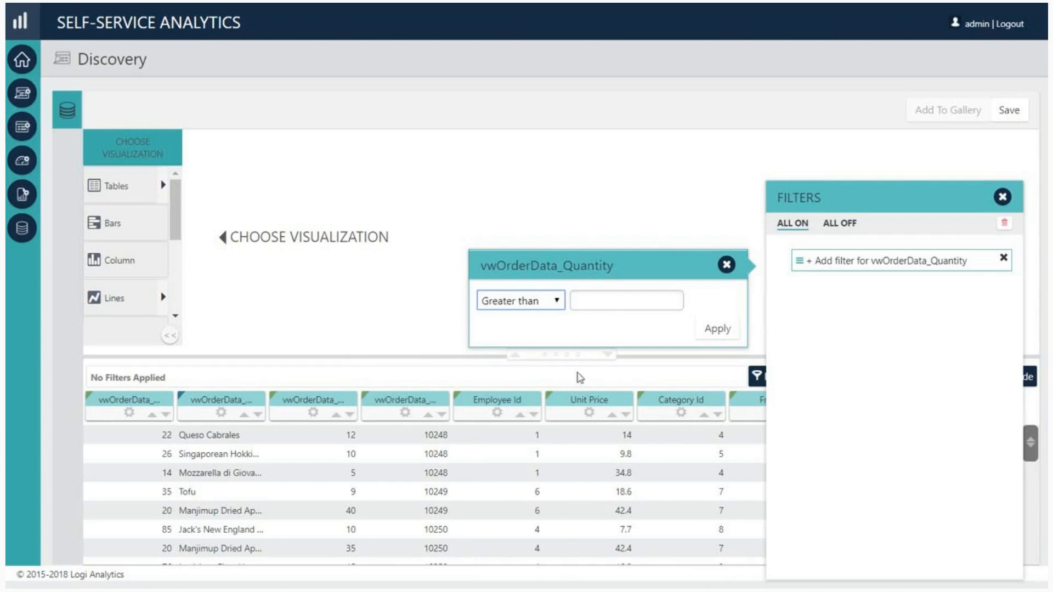
{"action": "left_click", "coordinate": [605, 298]}
{"action": "type", "text": "2"}
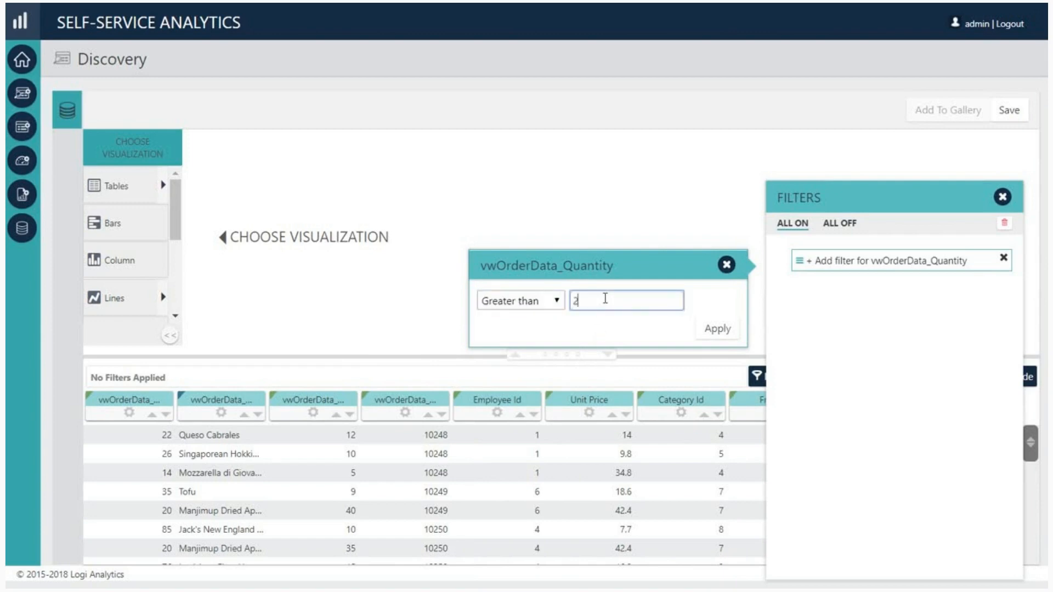
{"action": "type", "text": "0"}
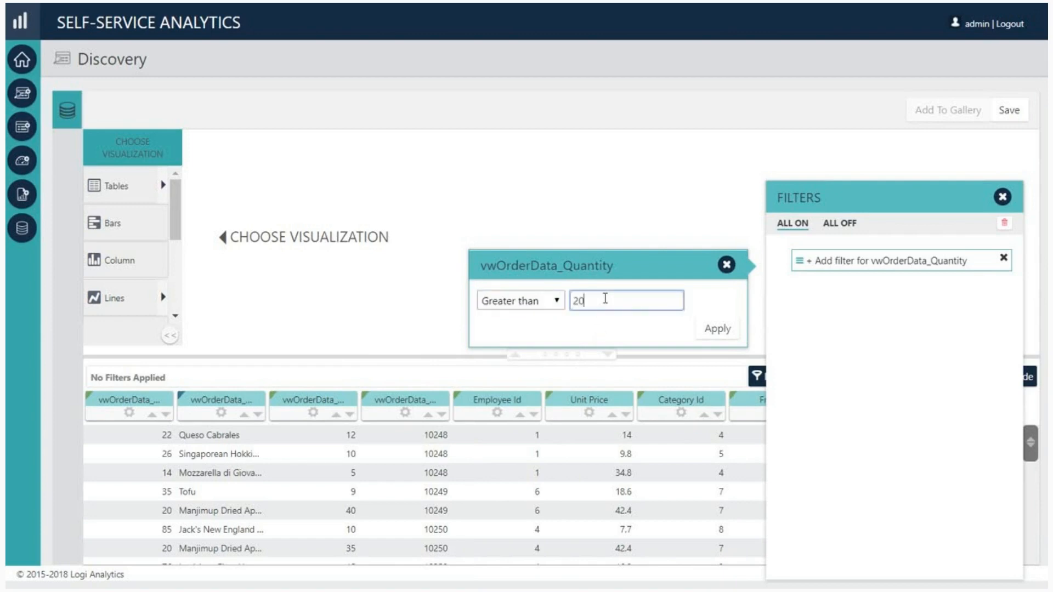
{"action": "left_click", "coordinate": [721, 330]}
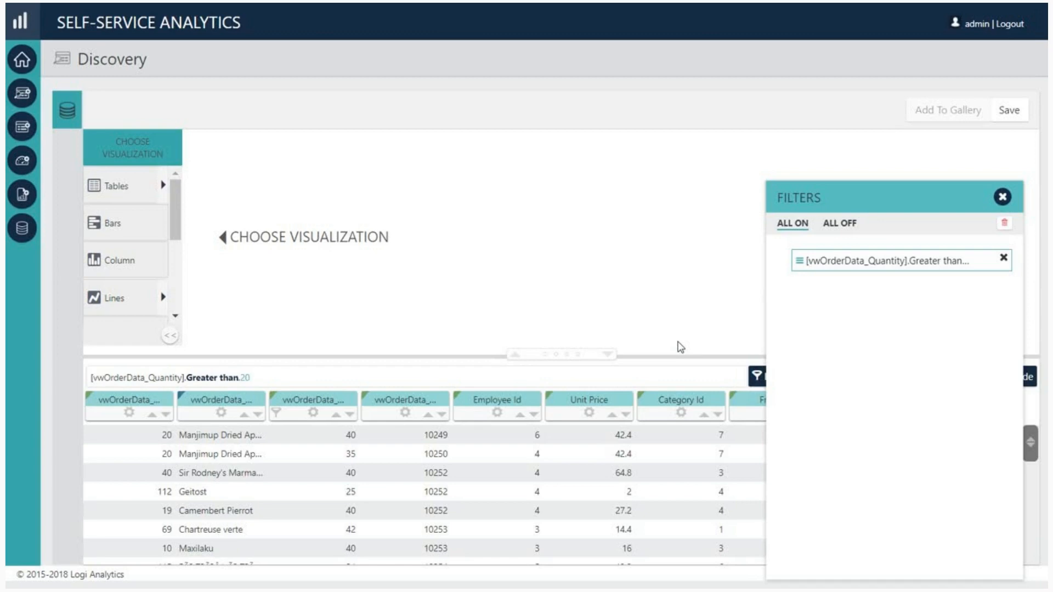
Add a Unit Price filter to the table, set it to Greater than 50 and apply it
{"action": "left_click_drag", "start_coordinate": [605, 398], "coordinate": [790, 303]}
{"action": "left_click_drag", "start_coordinate": [609, 400], "coordinate": [812, 284]}
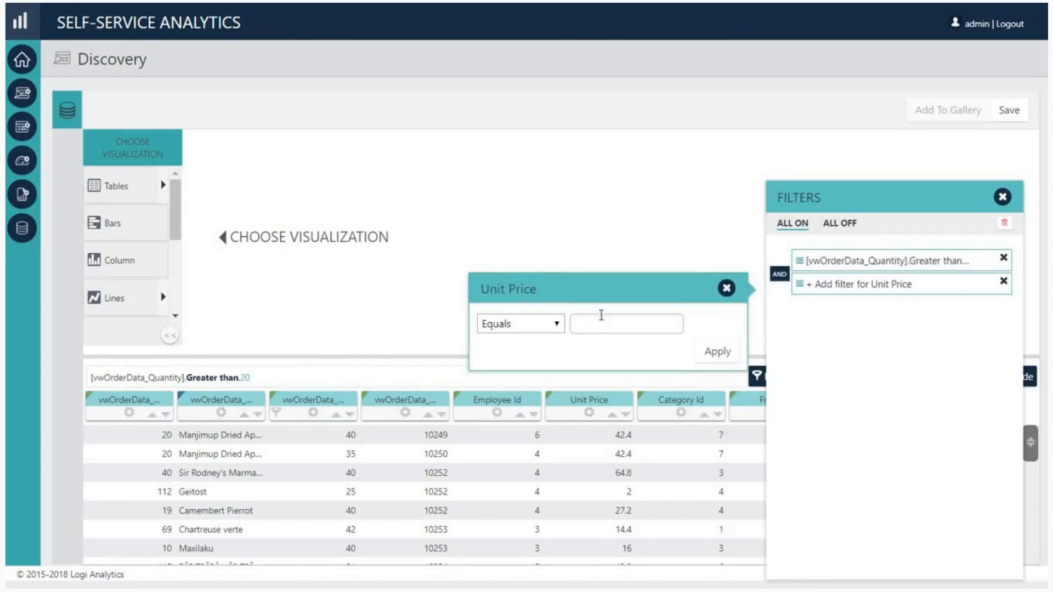
{"action": "left_click", "coordinate": [504, 323]}
{"action": "left_click", "coordinate": [512, 197]}
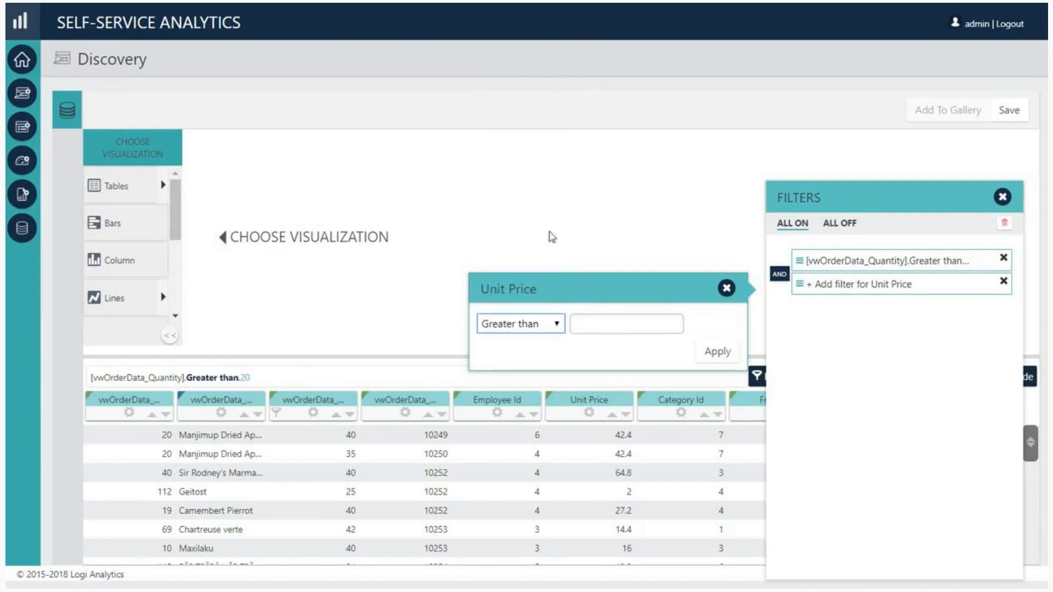
{"action": "left_click", "coordinate": [620, 321]}
{"action": "type", "text": "50"}
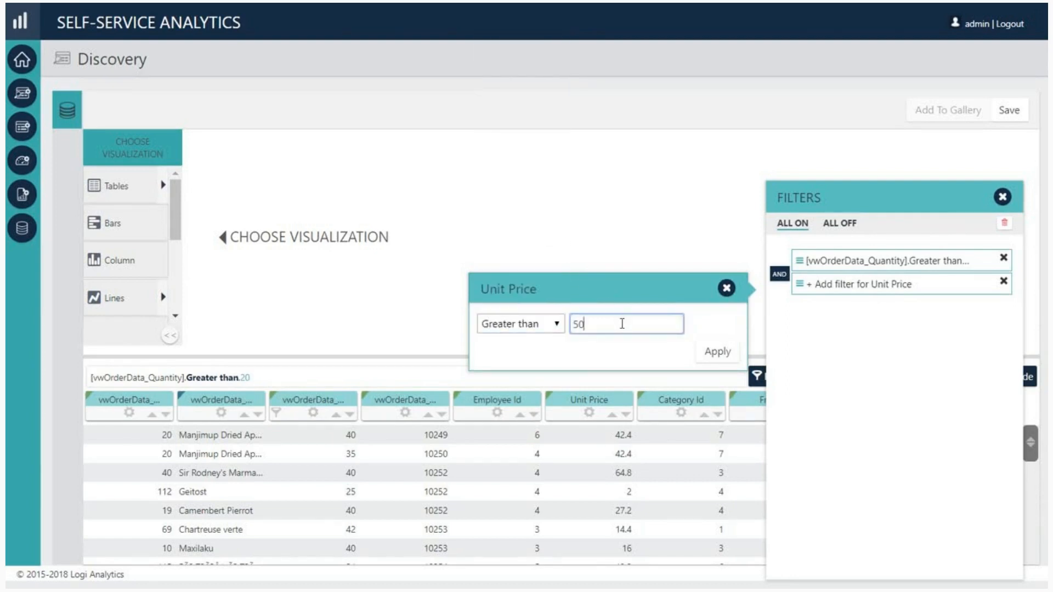
{"action": "left_click", "coordinate": [711, 354]}
Add a Category Id filter that equals 1 and apply it to the table
{"action": "left_click_drag", "start_coordinate": [702, 395], "coordinate": [827, 308]}
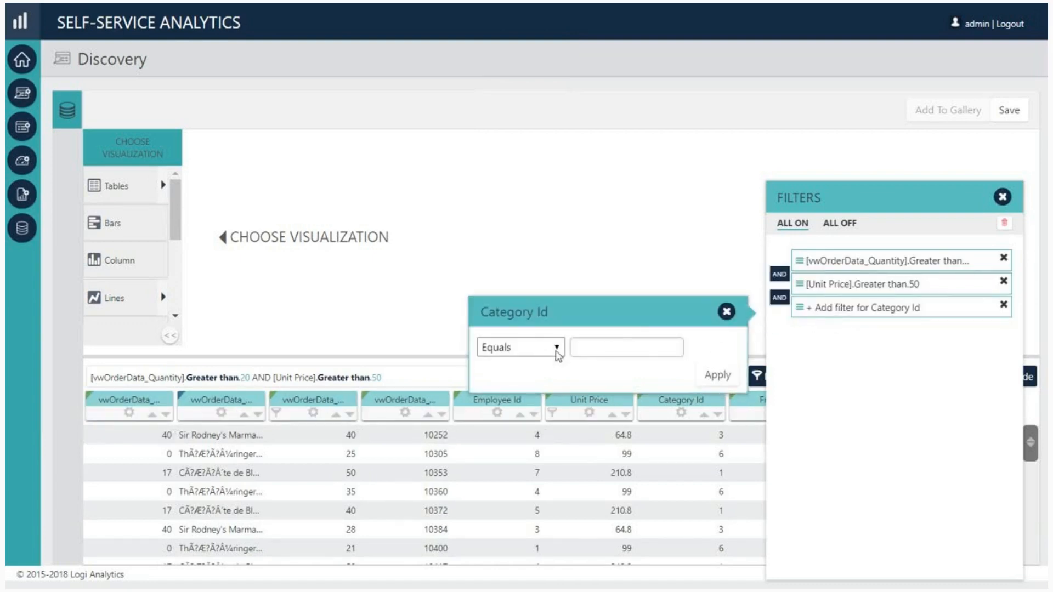
{"action": "left_click", "coordinate": [607, 348]}
{"action": "type", "text": "1"}
{"action": "left_click", "coordinate": [727, 379]}
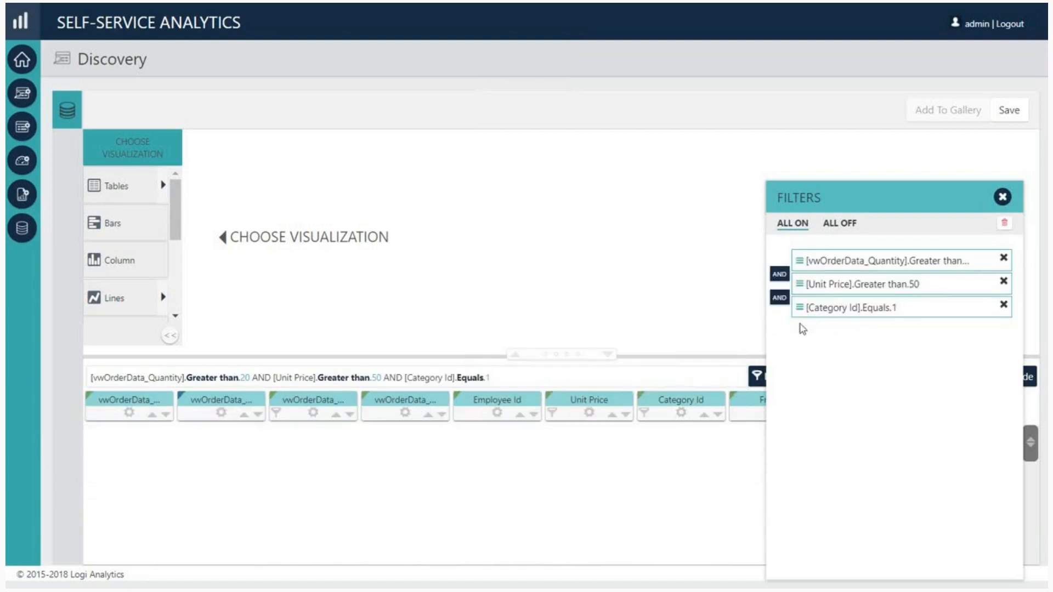
Group the Category Id filter with the Unit Price filter, and toggle all filters off and back on
{"action": "left_click_drag", "start_coordinate": [823, 305], "coordinate": [850, 331]}
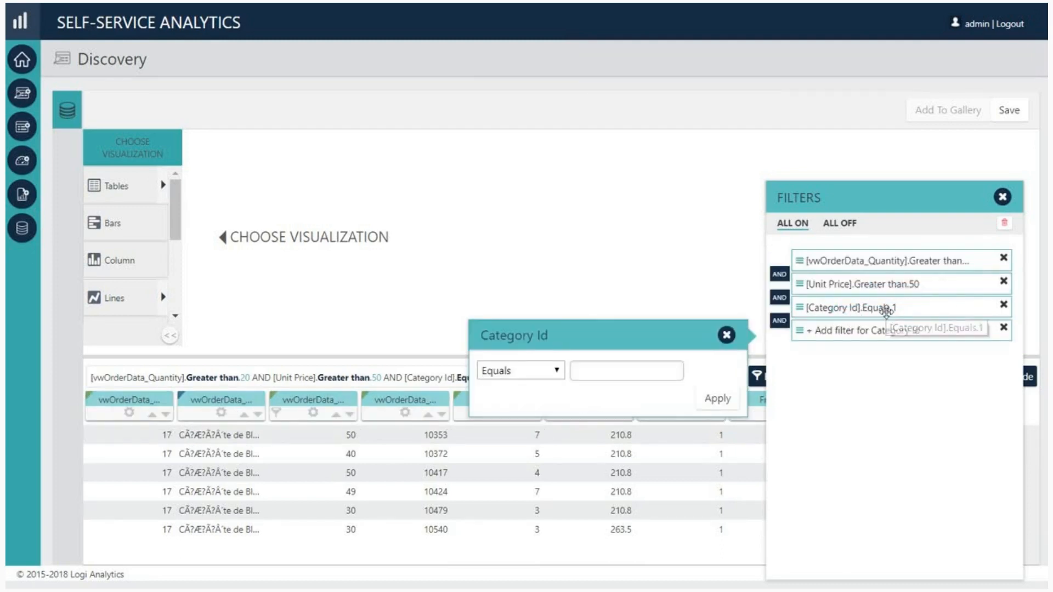
{"action": "left_click_drag", "start_coordinate": [887, 307], "coordinate": [890, 292]}
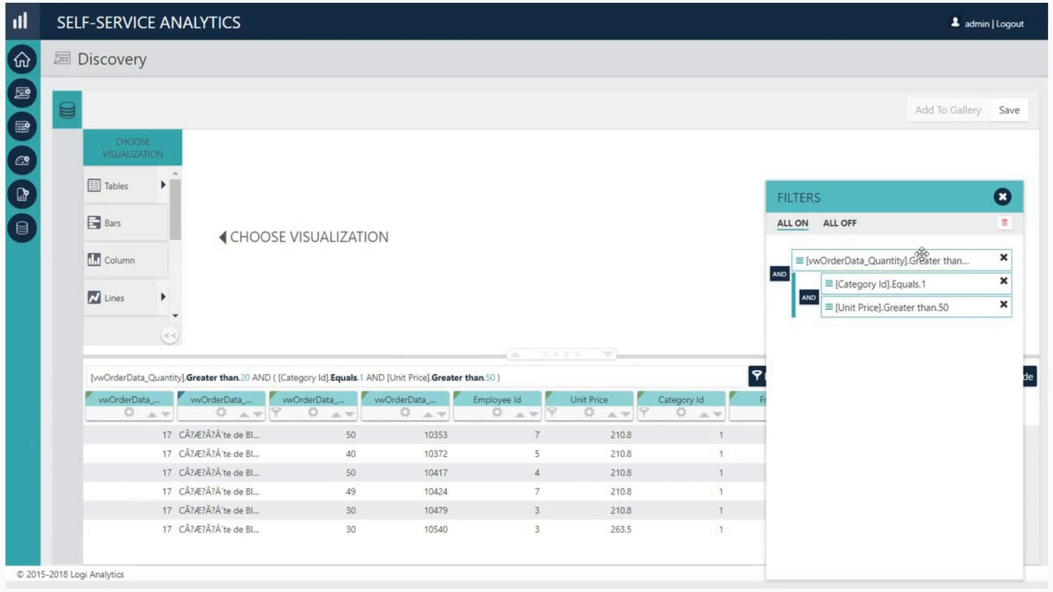
{"action": "left_click", "coordinate": [848, 225]}
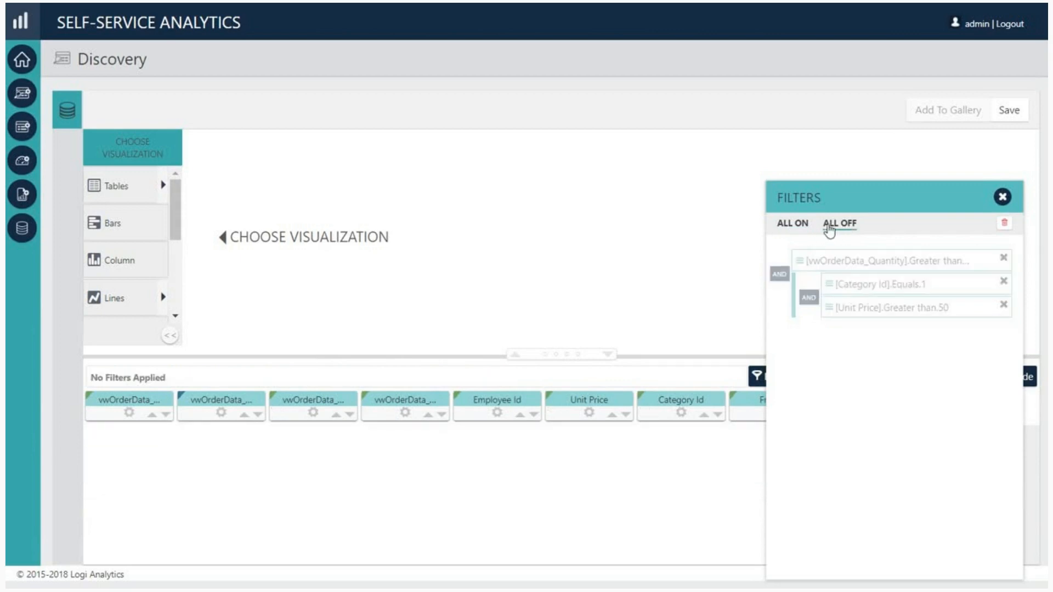
{"action": "left_click", "coordinate": [797, 226]}
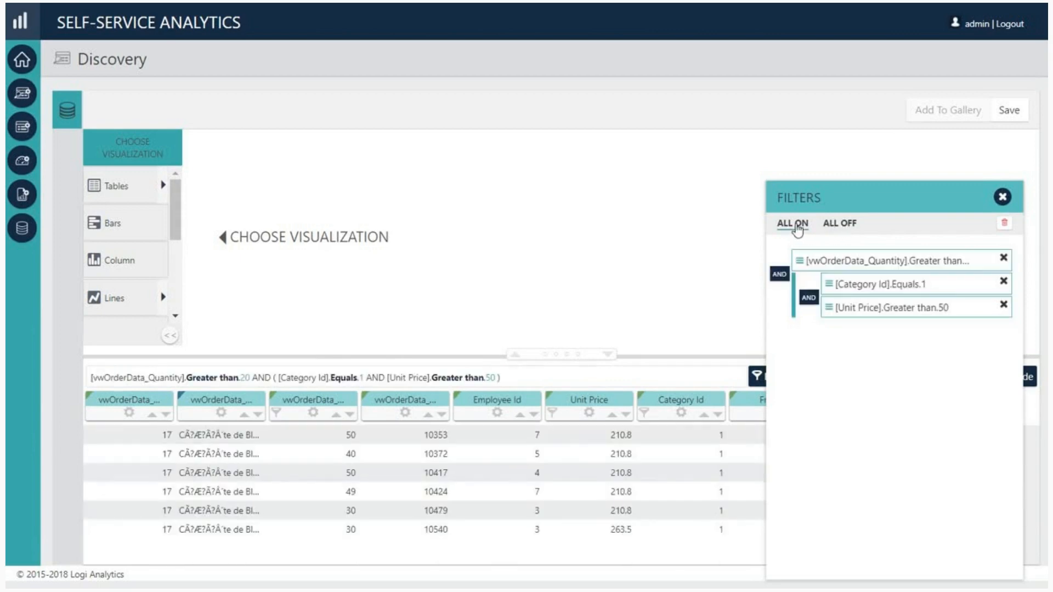
Remove all filters from the table and close the filters window
{"action": "left_click", "coordinate": [1005, 226]}
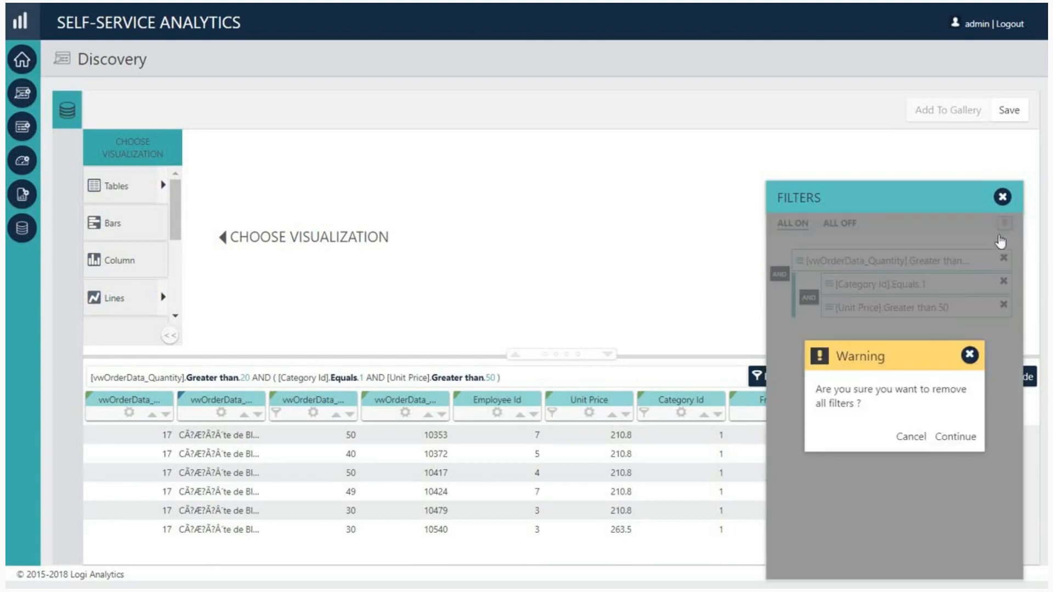
{"action": "left_click", "coordinate": [950, 439]}
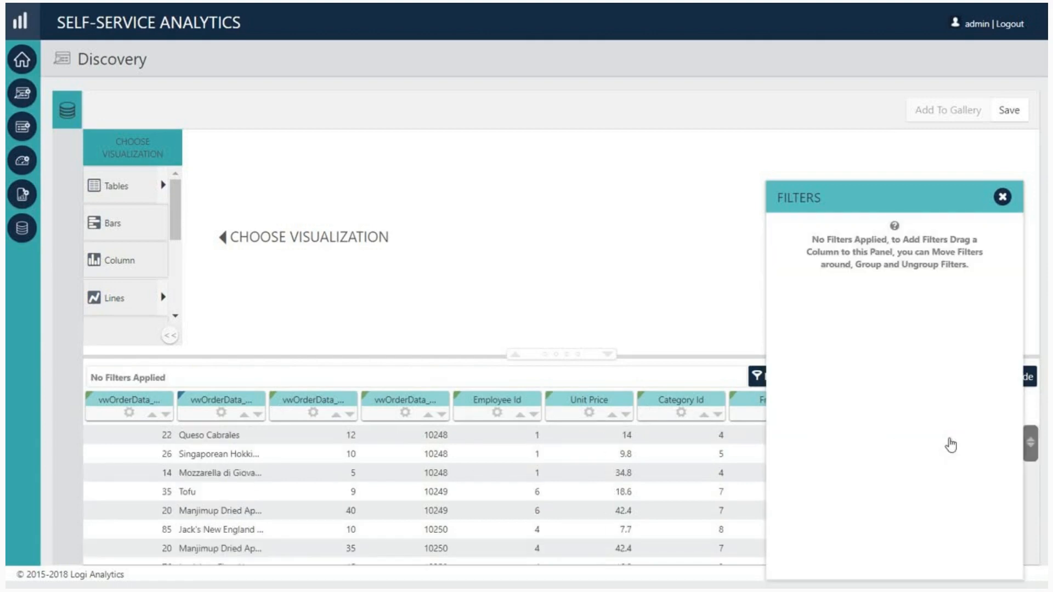
{"action": "left_click", "coordinate": [1002, 199]}
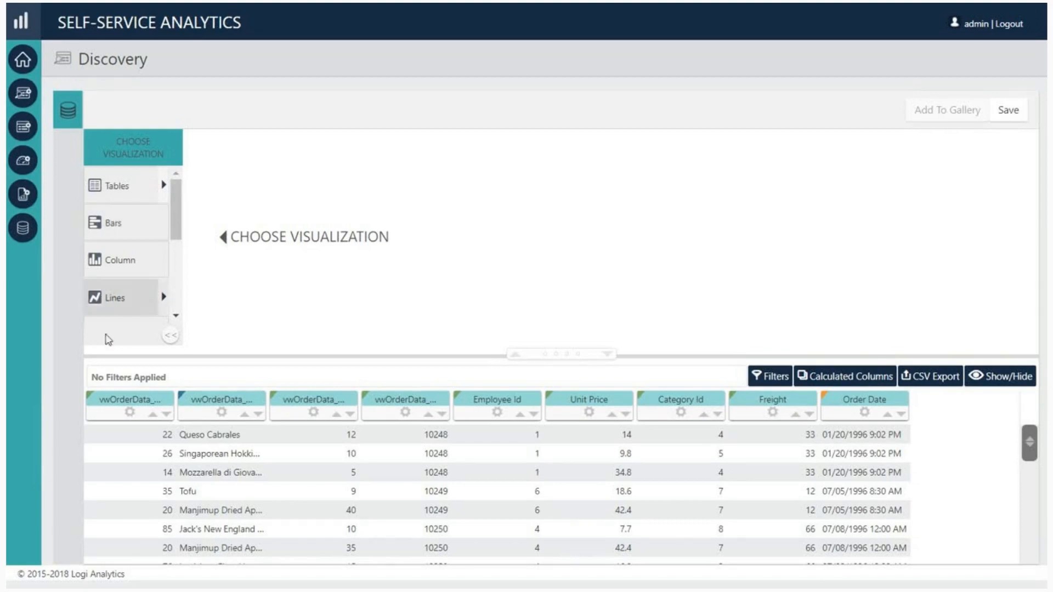
Open the Units In Stock column's settings, move their window clear of the table and turn on in-cell graphics
{"action": "left_click", "coordinate": [130, 412]}
{"action": "left_click_drag", "start_coordinate": [196, 417], "coordinate": [475, 108]}
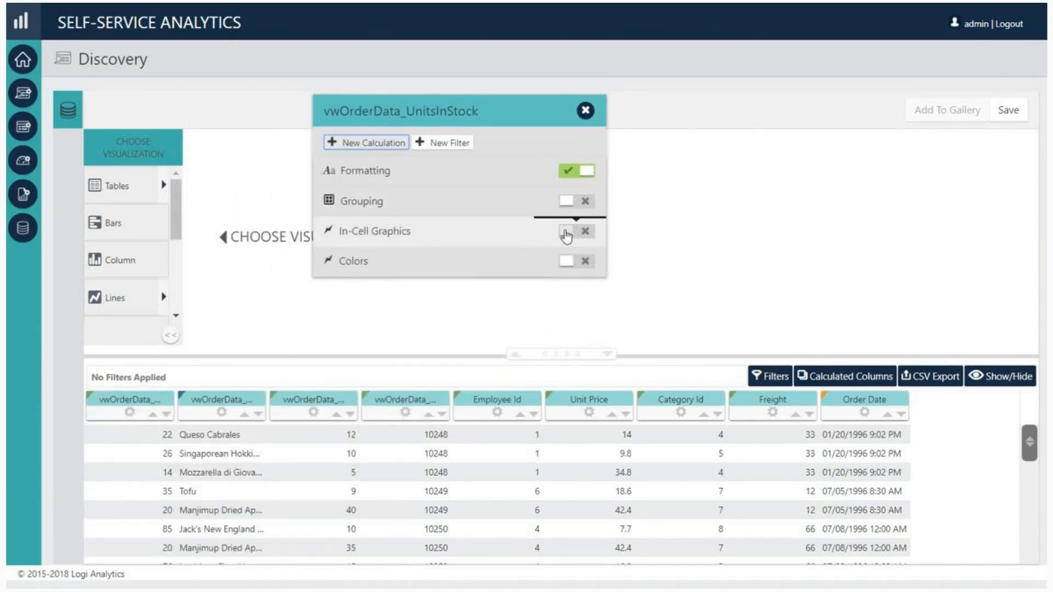
{"action": "left_click", "coordinate": [571, 233]}
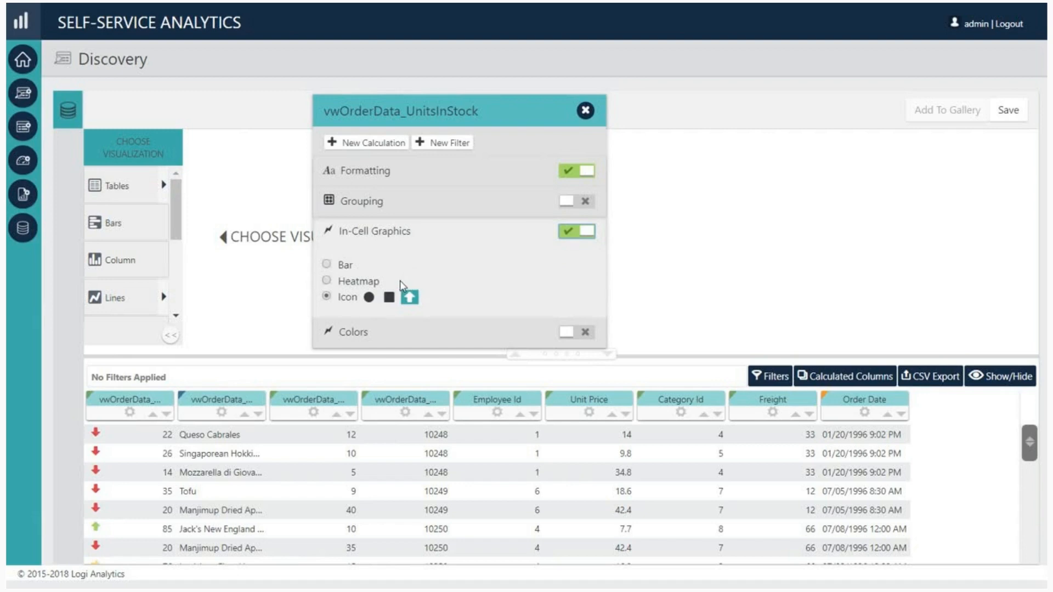
Preview the Bar and Heatmap graphics for Units In Stock, set the baseline to 73.25 and return to Bar
{"action": "left_click", "coordinate": [327, 265]}
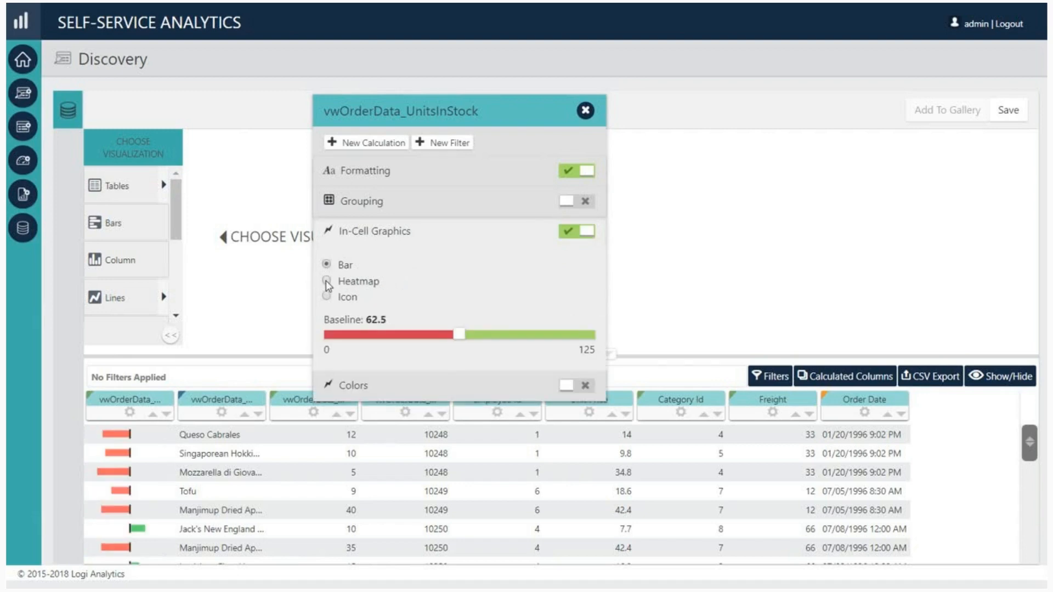
{"action": "left_click", "coordinate": [327, 282]}
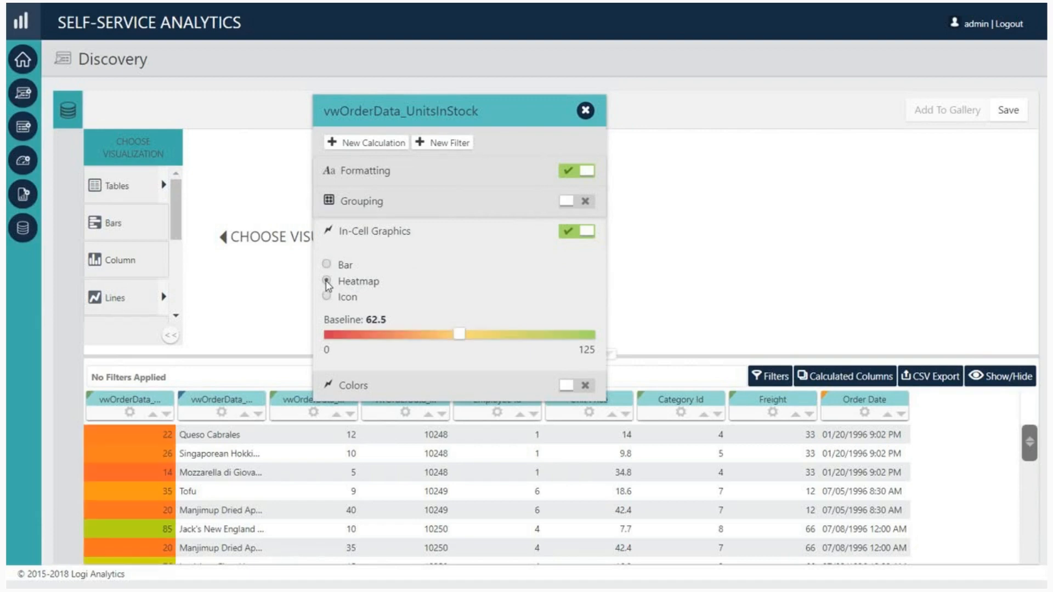
{"action": "left_click_drag", "start_coordinate": [460, 334], "coordinate": [482, 335]}
{"action": "left_click", "coordinate": [327, 265]}
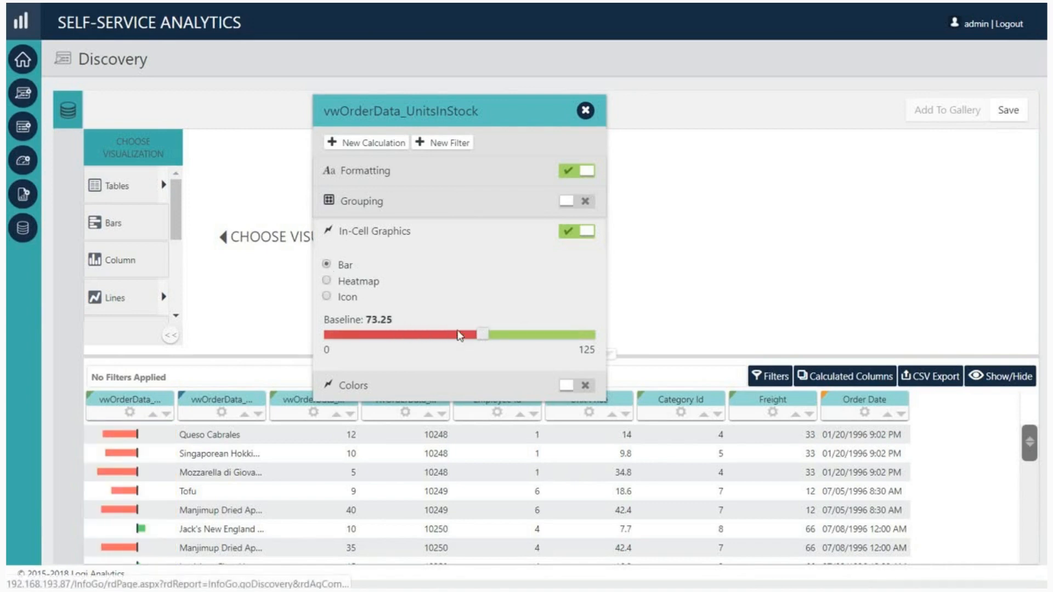
Switch the Units In Stock graphics to Icon, try the circle, square and arrow shapes, and review the rows with circles
{"action": "left_click", "coordinate": [327, 296]}
{"action": "left_click", "coordinate": [368, 299]}
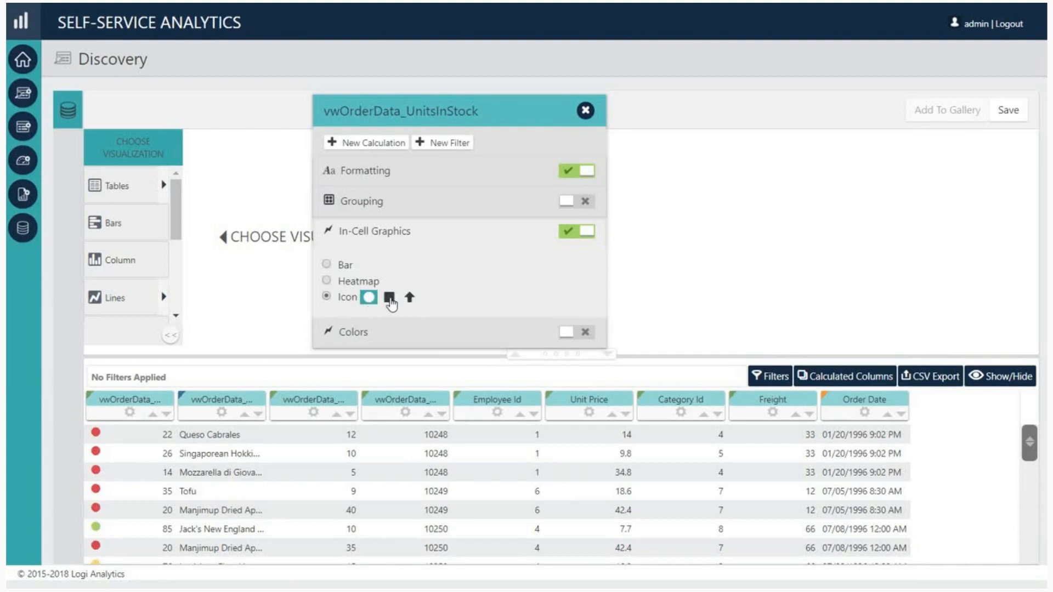
{"action": "left_click", "coordinate": [389, 297]}
{"action": "left_click", "coordinate": [410, 298]}
{"action": "left_click", "coordinate": [369, 298]}
{"action": "scroll", "coordinate": [422, 455], "scroll_direction": "down", "scroll_amount": 5}
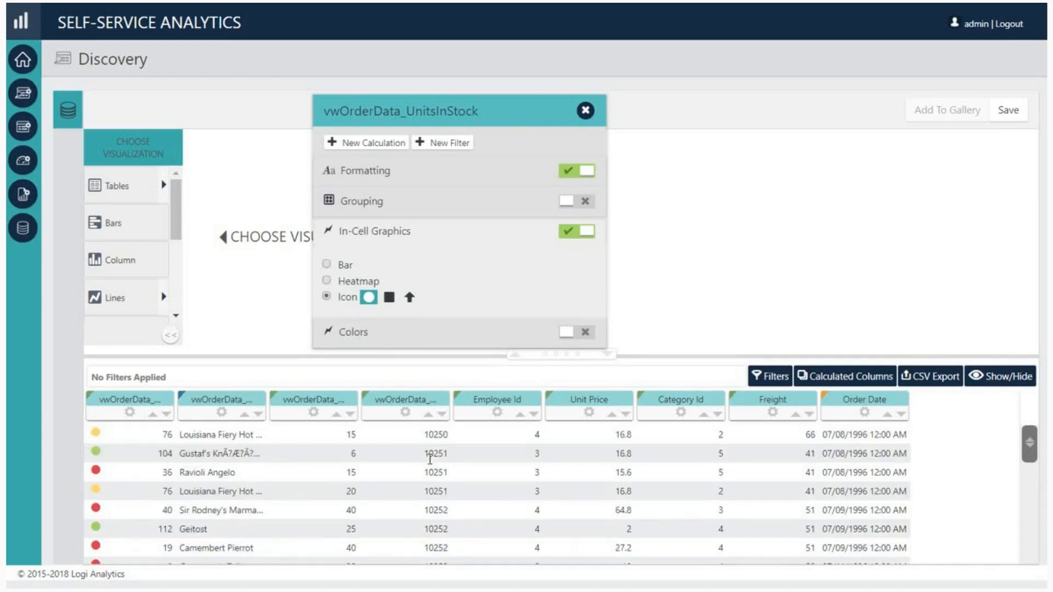
{"action": "scroll", "coordinate": [430, 460], "scroll_direction": "up", "scroll_amount": 5}
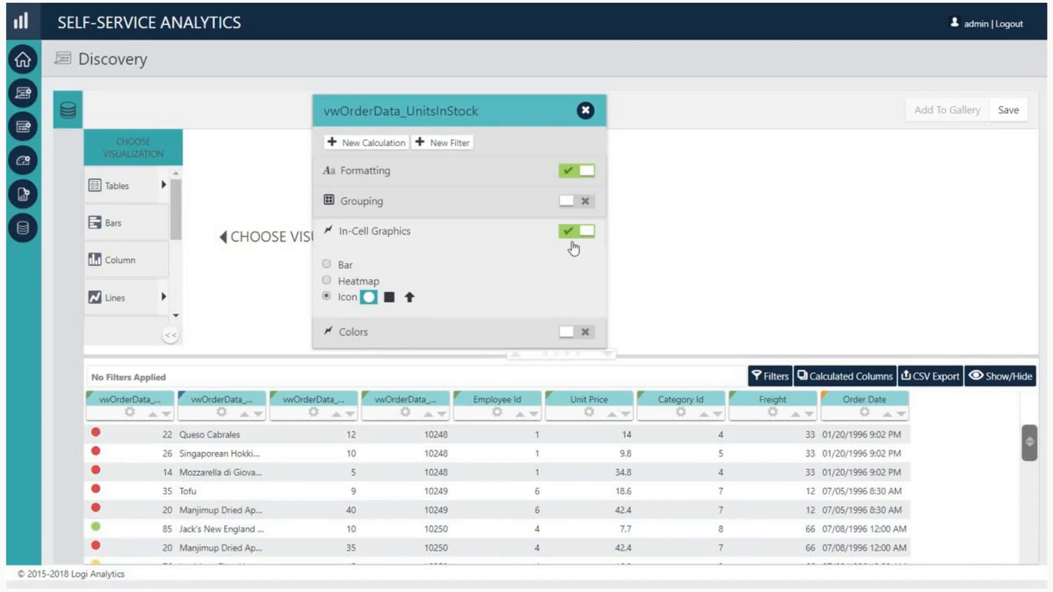
Set the Units In Stock graphics back to Bar, turn off in-cell graphics and close the column's settings
{"action": "left_click", "coordinate": [327, 265]}
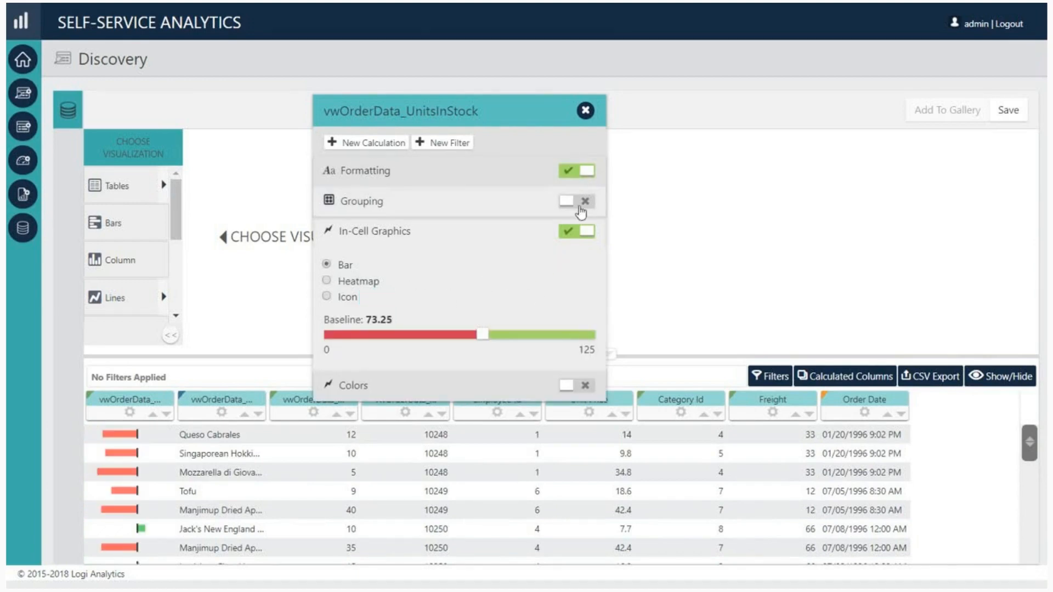
{"action": "left_click", "coordinate": [573, 238]}
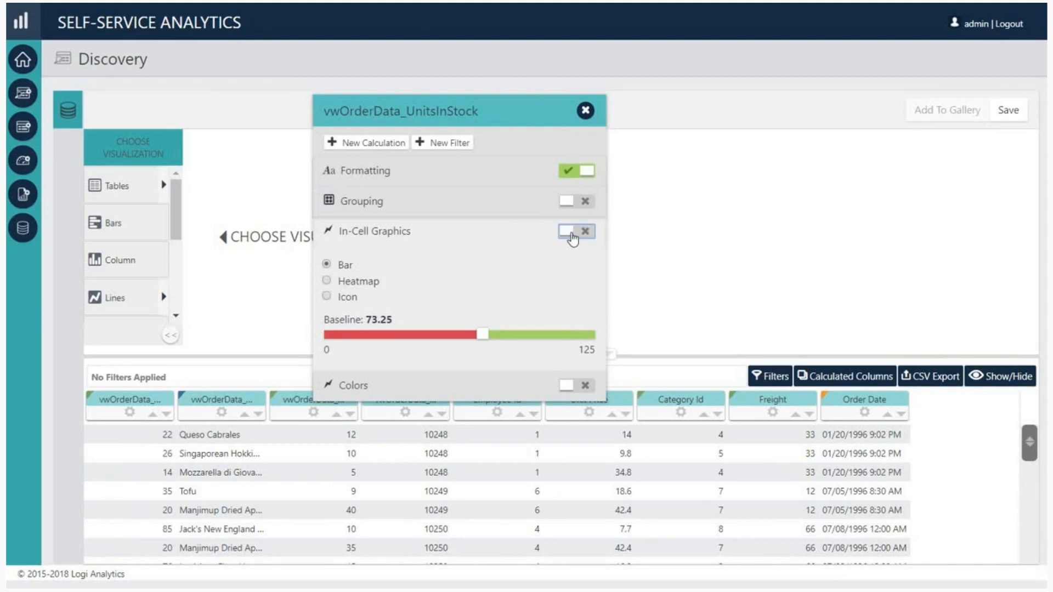
{"action": "left_click", "coordinate": [584, 110]}
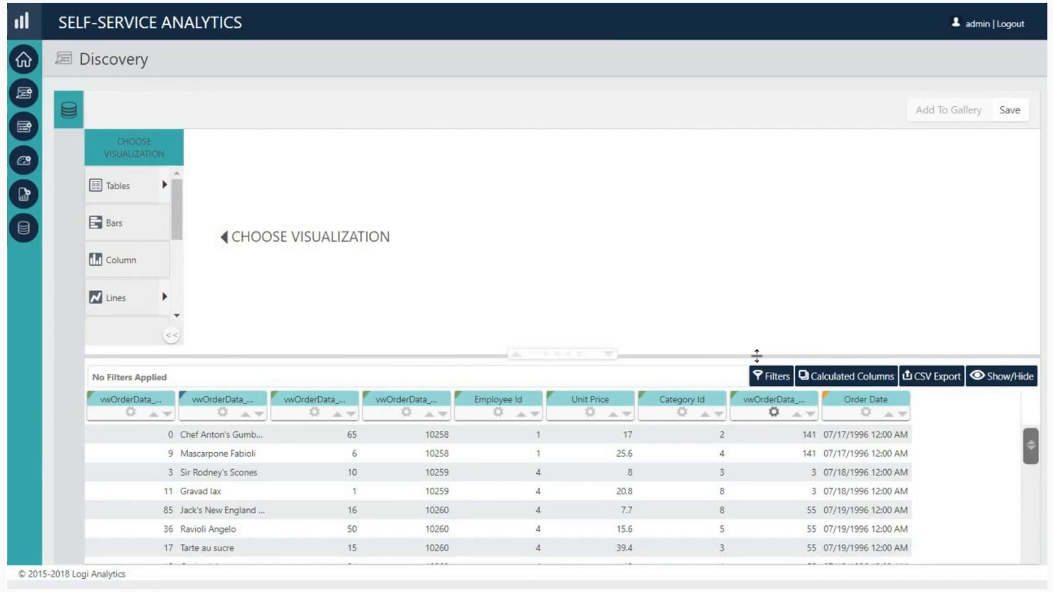
Define a color condition on the Freight column for values greater than or equal to 30
{"action": "left_click", "coordinate": [774, 412]}
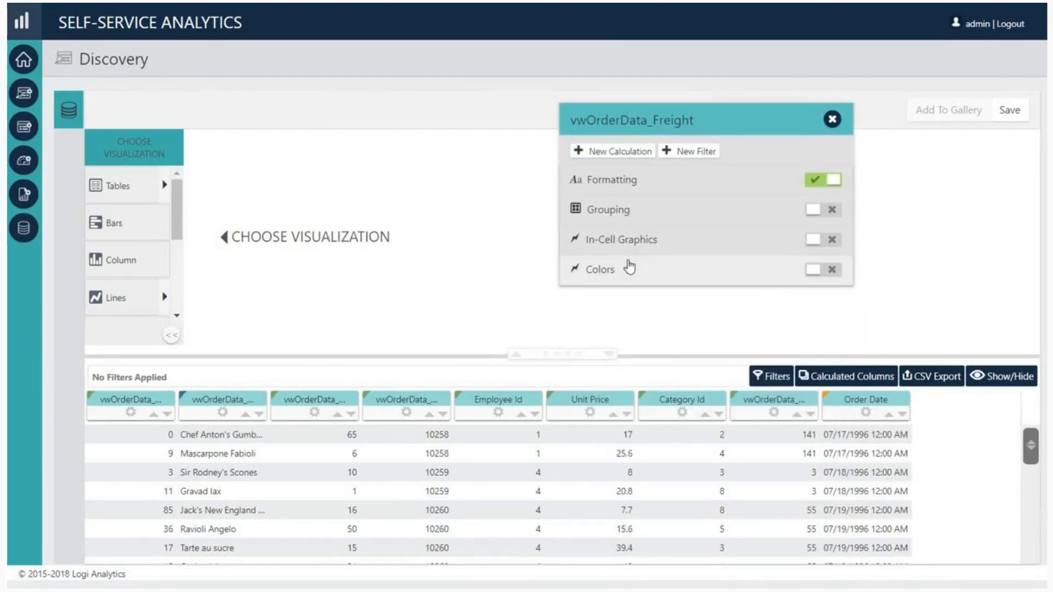
{"action": "left_click", "coordinate": [629, 268]}
{"action": "left_click", "coordinate": [635, 308]}
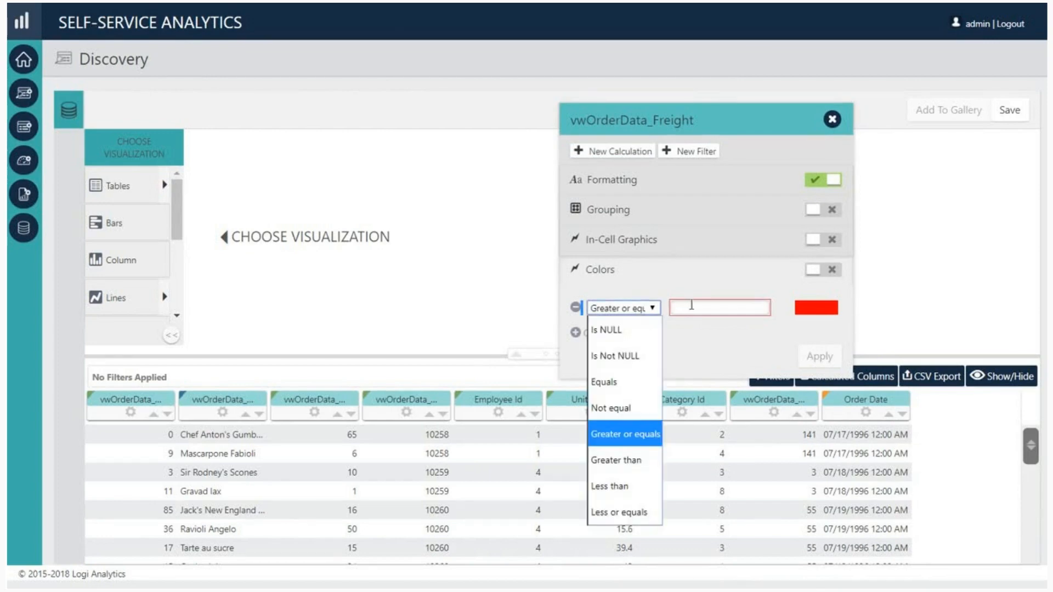
{"action": "left_click", "coordinate": [632, 432]}
{"action": "left_click", "coordinate": [690, 308]}
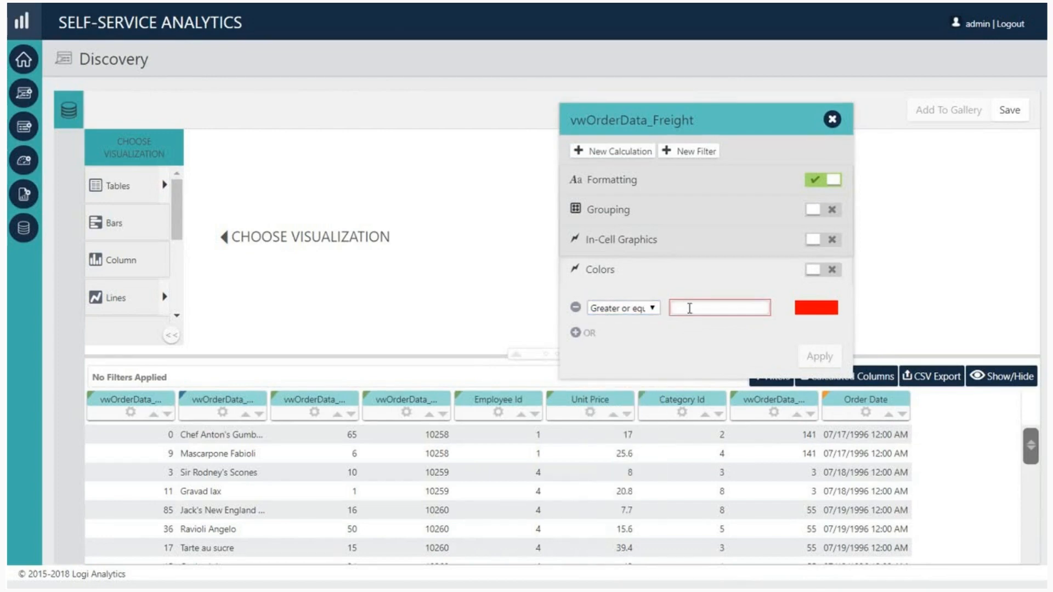
{"action": "type", "text": "30"}
Choose light salmon from the extended palette as the Freight condition's color and apply it
{"action": "left_click", "coordinate": [827, 309]}
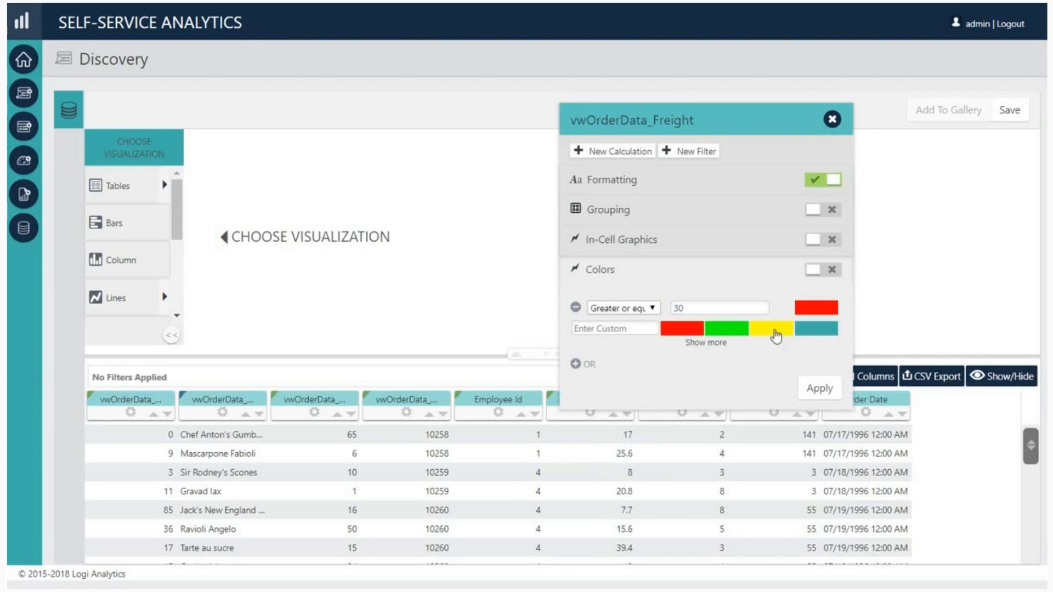
{"action": "left_click", "coordinate": [705, 345]}
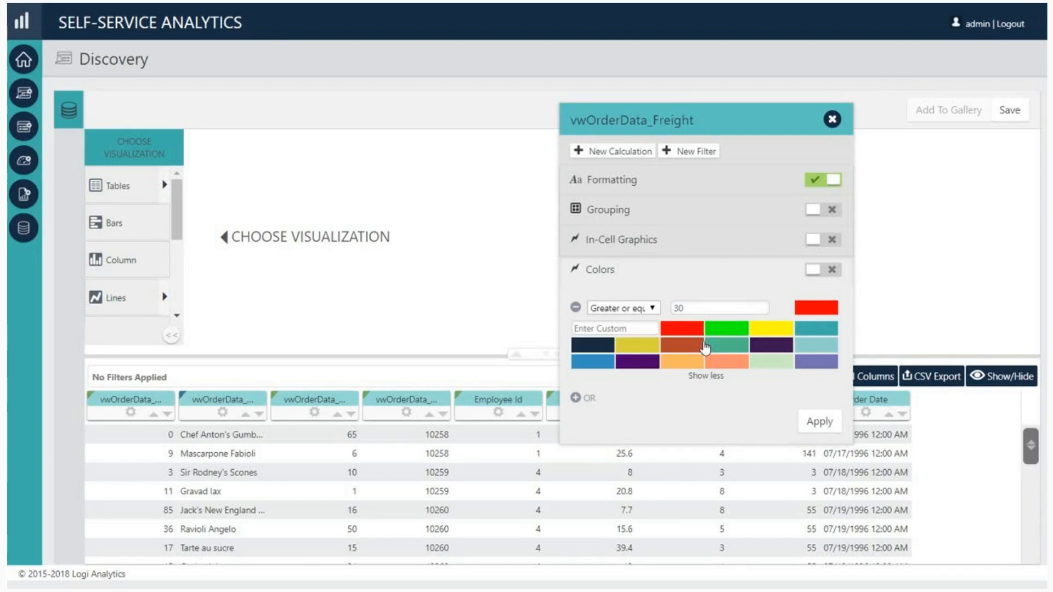
{"action": "left_click", "coordinate": [728, 362]}
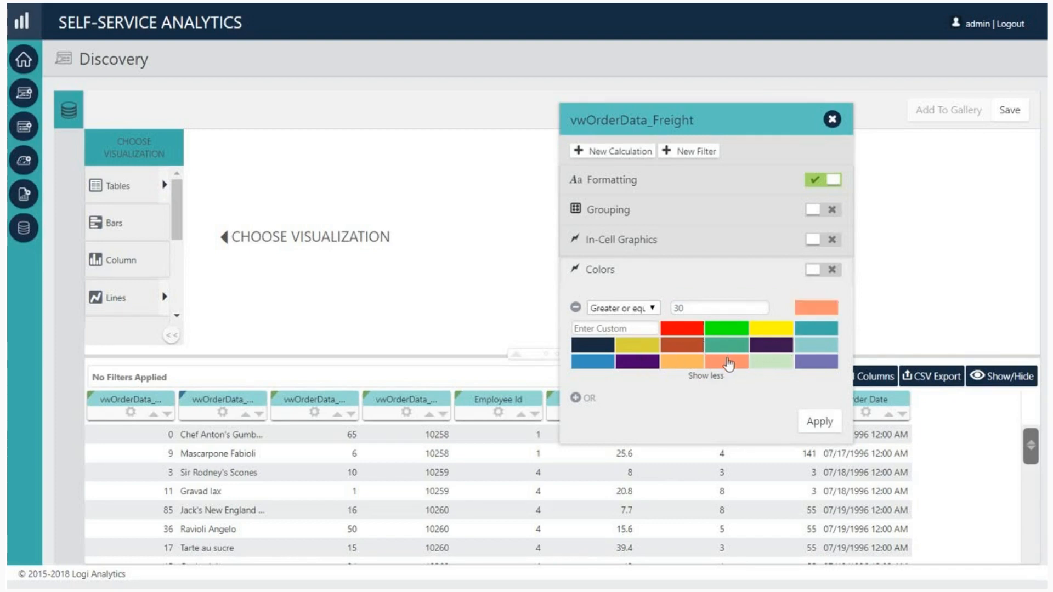
{"action": "left_click", "coordinate": [635, 329]}
{"action": "left_click", "coordinate": [820, 425]}
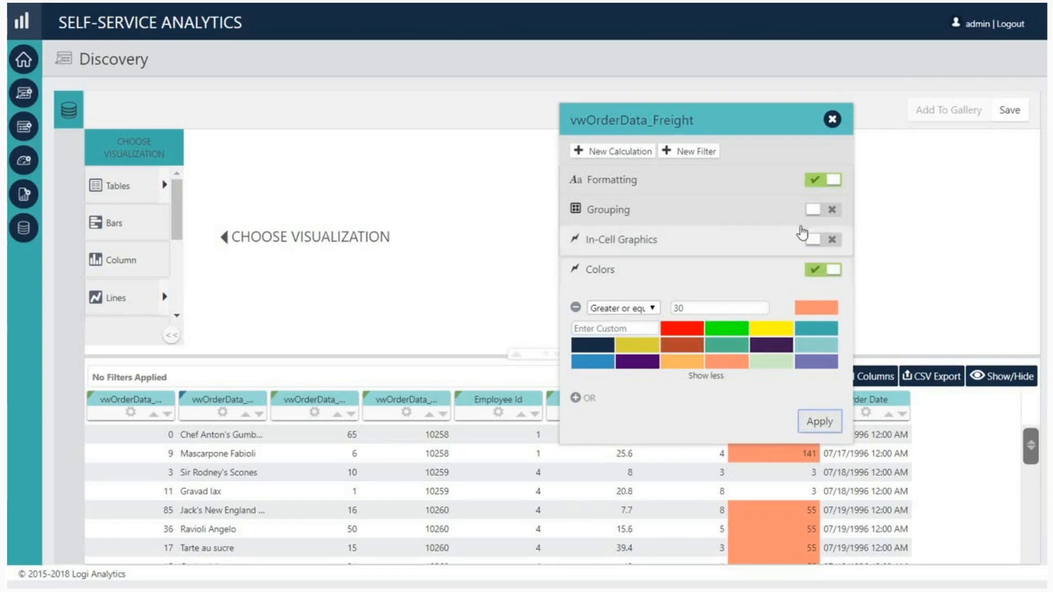
Move the Freight column settings aside, review the colored Freight cells and the header's condition marker, and close the settings
{"action": "left_click_drag", "start_coordinate": [776, 116], "coordinate": [530, 122]}
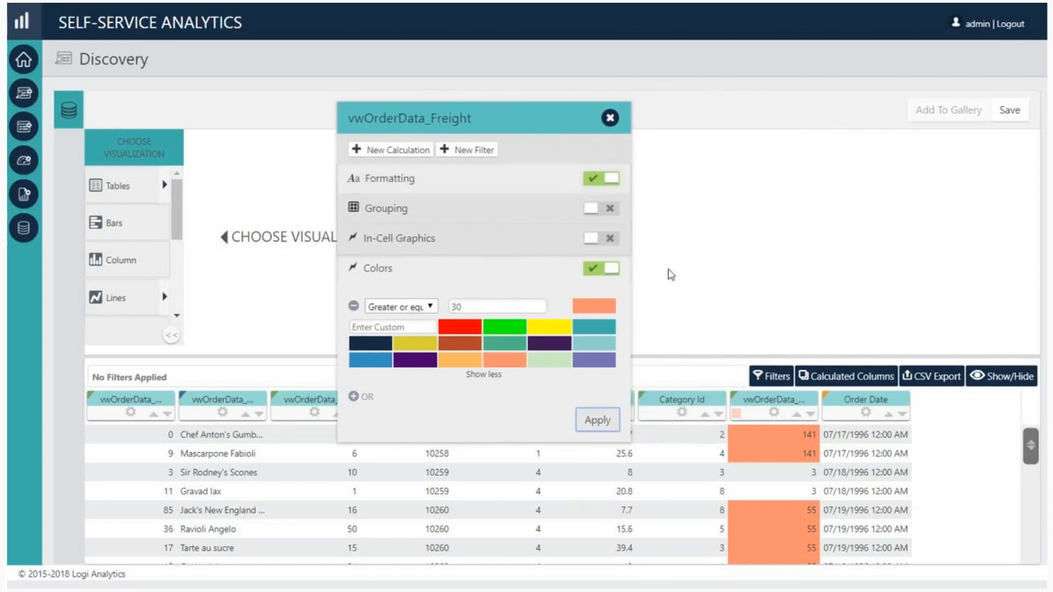
{"action": "scroll", "coordinate": [811, 494], "scroll_direction": "down", "scroll_amount": 5}
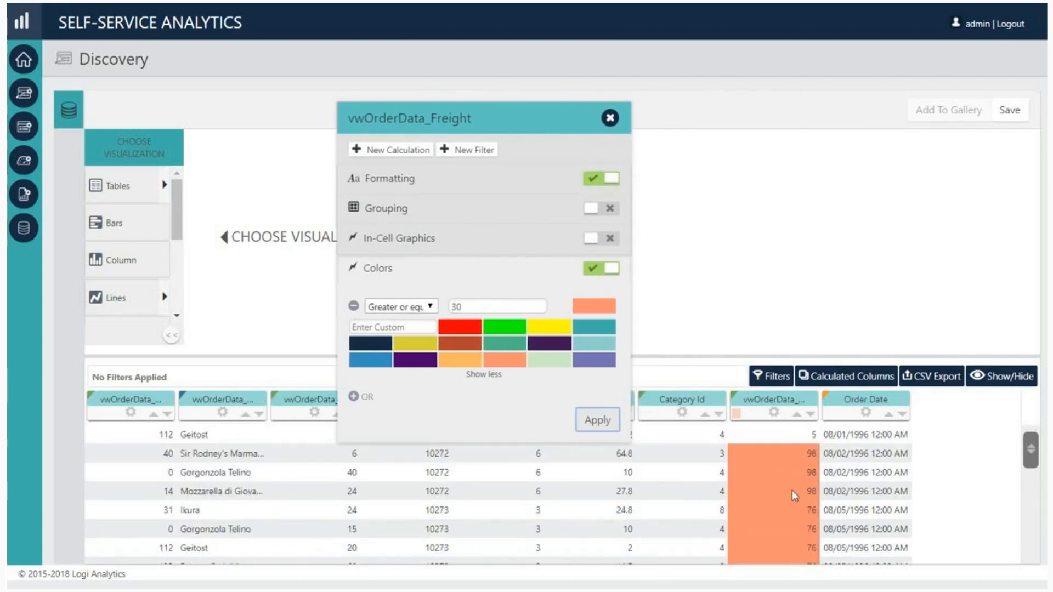
{"action": "scroll", "coordinate": [792, 491], "scroll_direction": "down", "scroll_amount": 3}
{"action": "scroll", "coordinate": [792, 492], "scroll_direction": "up", "scroll_amount": 10}
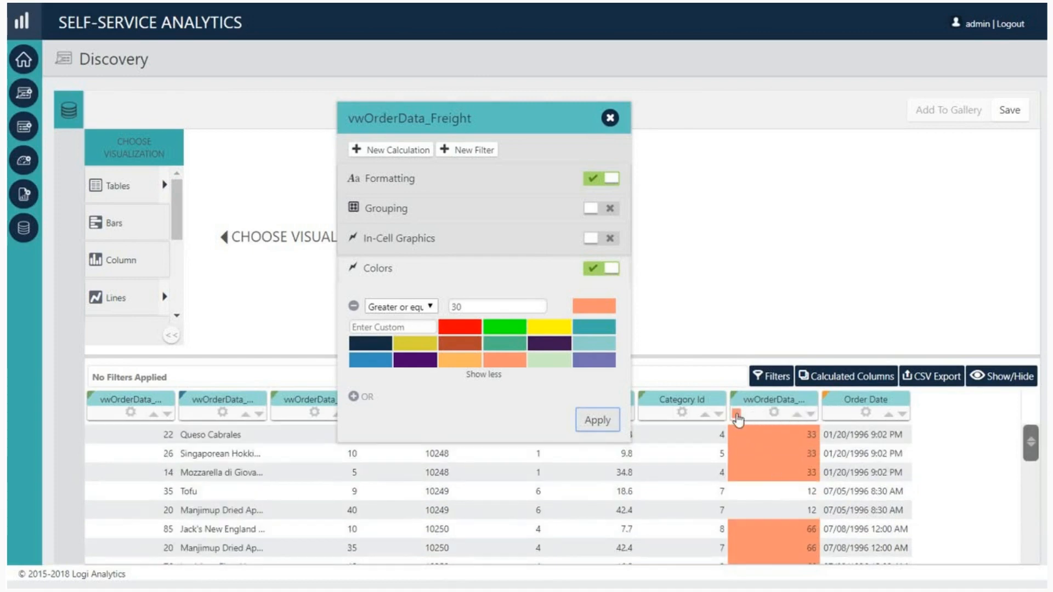
{"action": "mouse_move", "coordinate": [739, 420]}
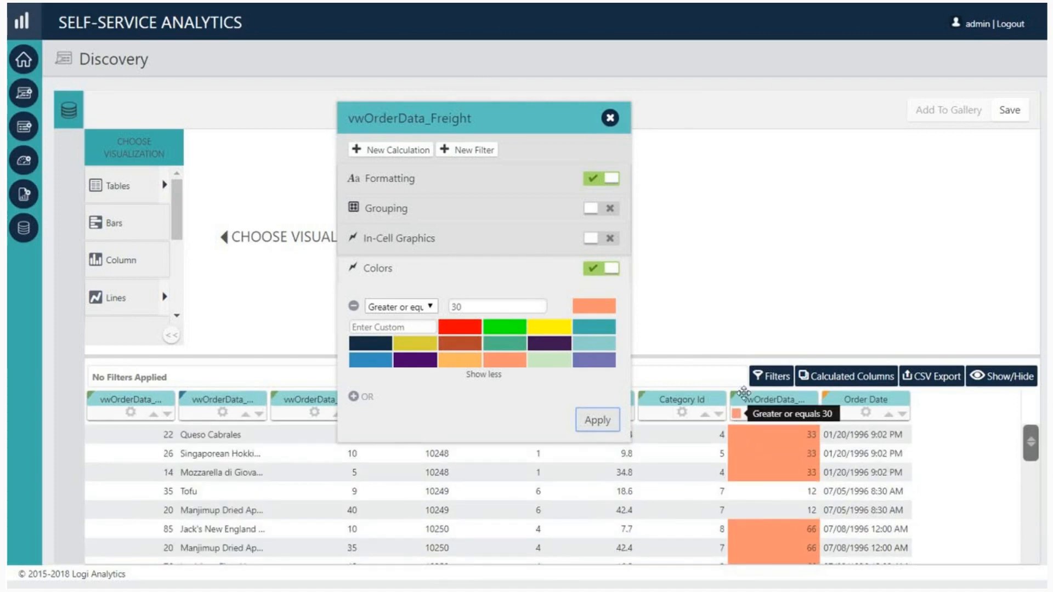
{"action": "left_click", "coordinate": [610, 118]}
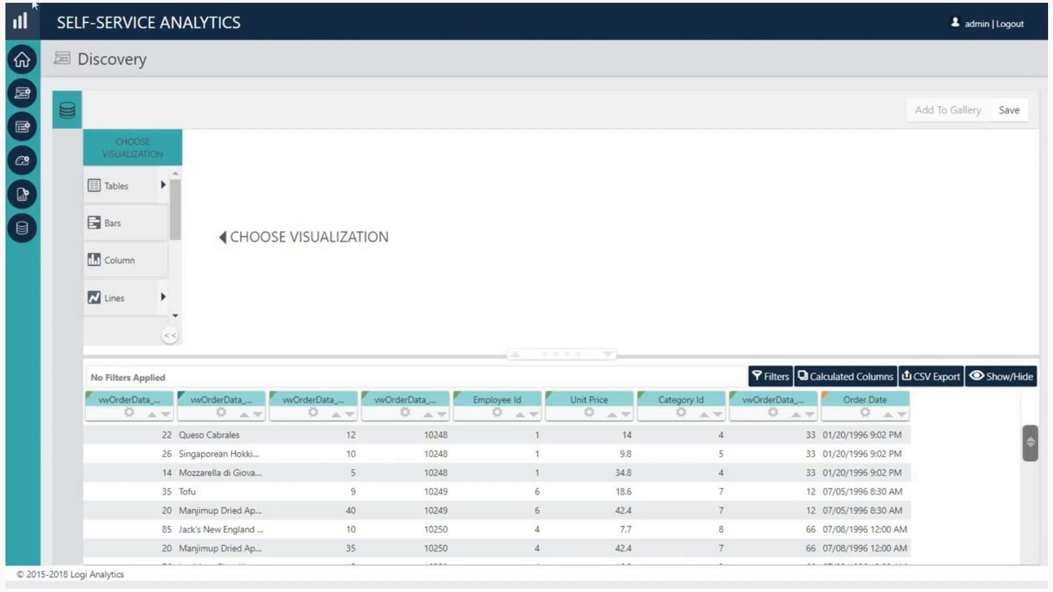
Create a Column Profile visualization of the Freight column and enlarge the visualization area
{"action": "left_click_drag", "start_coordinate": [178, 211], "coordinate": [166, 287]}
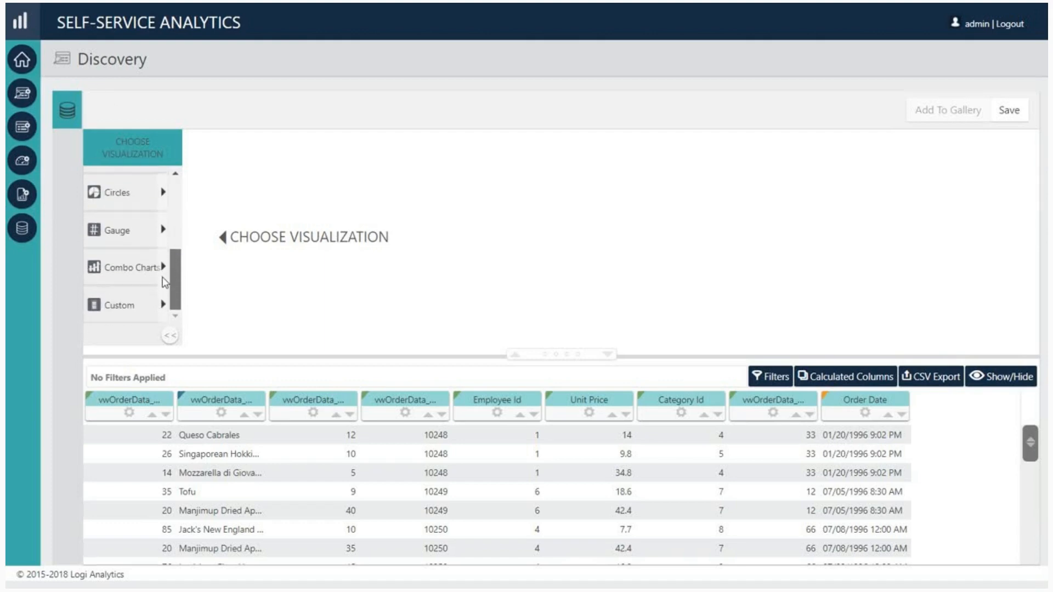
{"action": "left_click", "coordinate": [163, 310]}
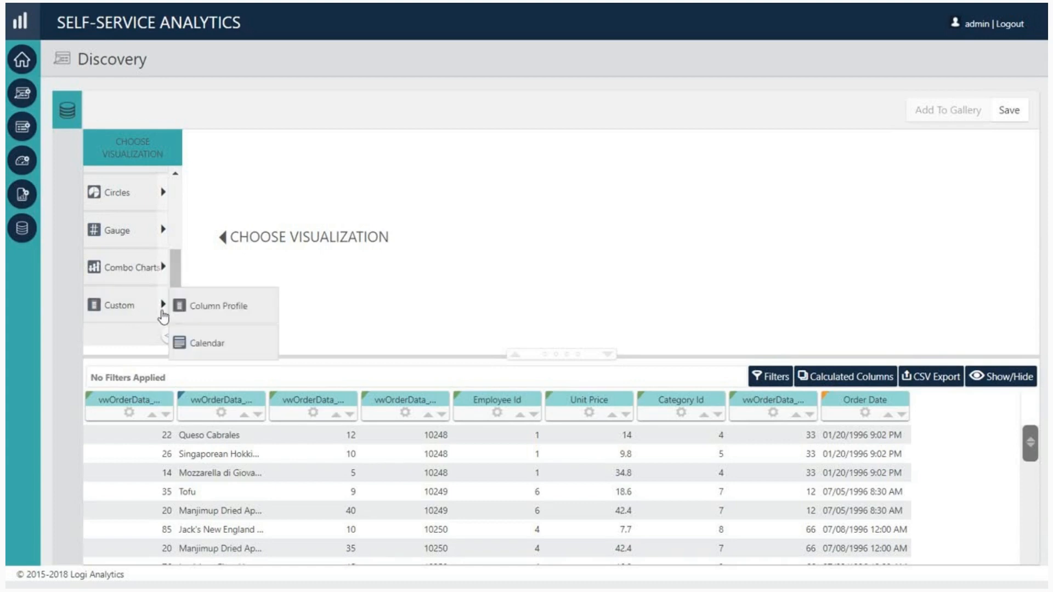
{"action": "left_click", "coordinate": [231, 312]}
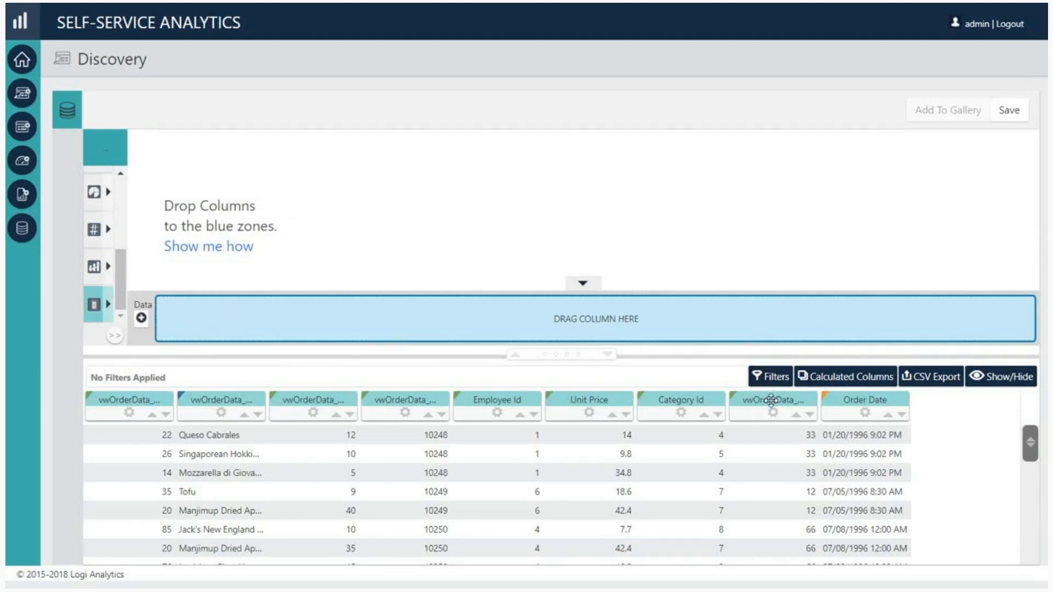
{"action": "left_click_drag", "start_coordinate": [772, 401], "coordinate": [670, 313]}
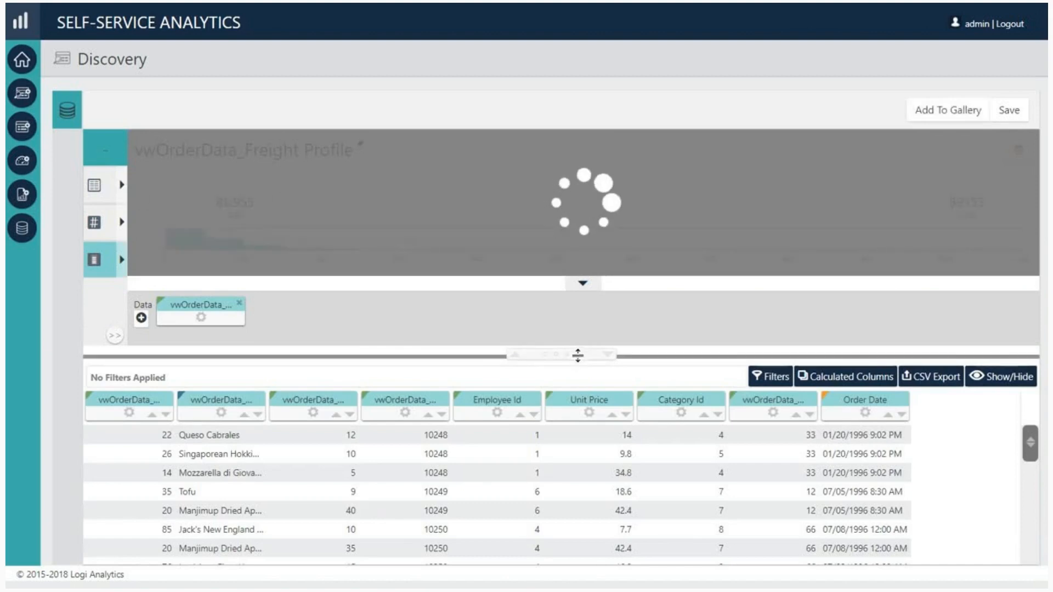
{"action": "left_click_drag", "start_coordinate": [578, 355], "coordinate": [578, 472]}
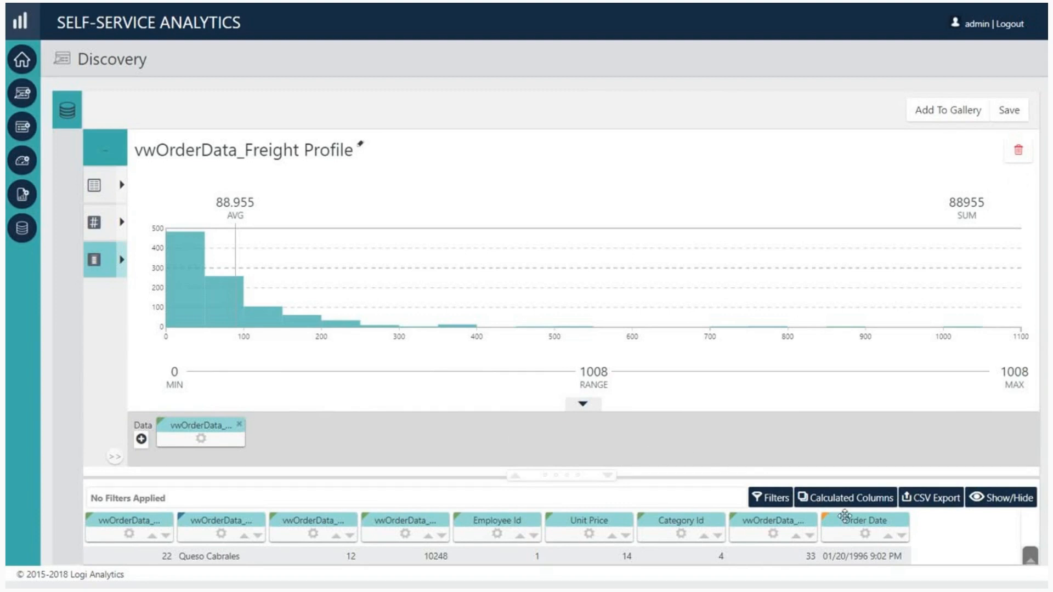
Replace Freight with Order Date in the column profile, review its distribution, and delete the visualization
{"action": "left_click_drag", "start_coordinate": [850, 518], "coordinate": [202, 426]}
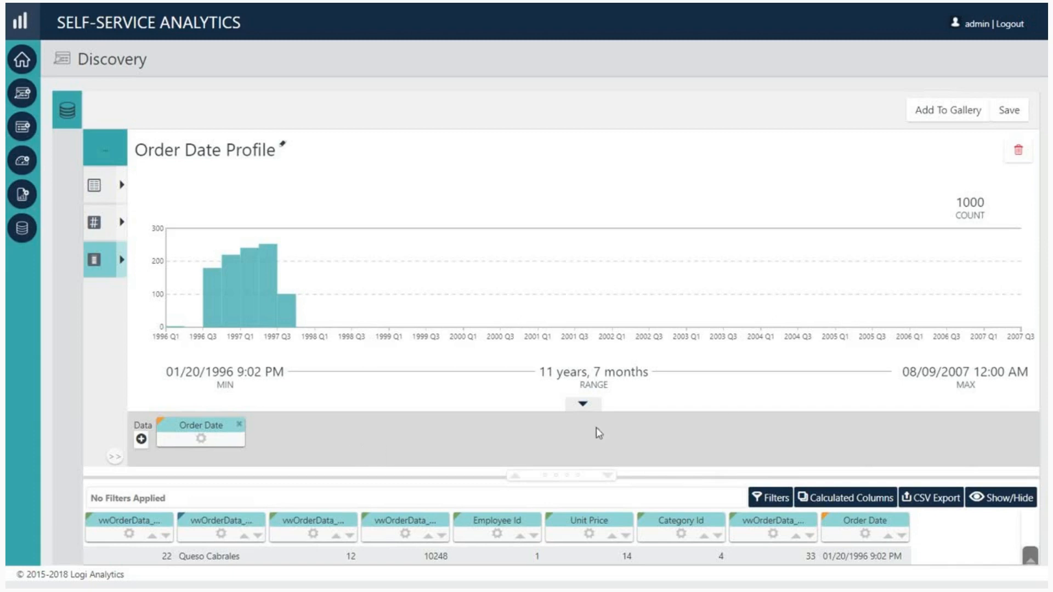
{"action": "left_click", "coordinate": [1018, 150]}
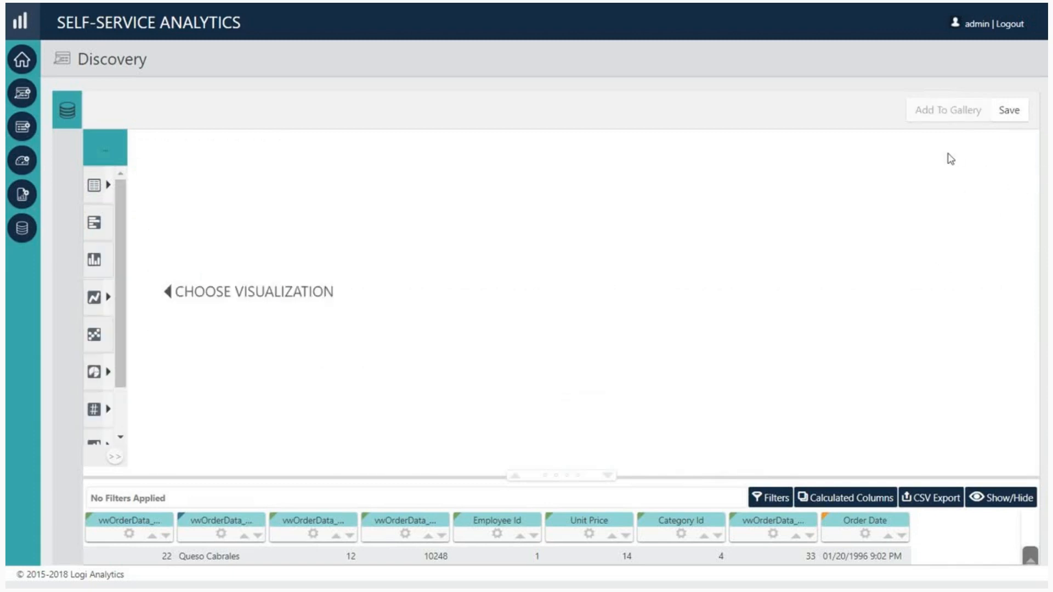